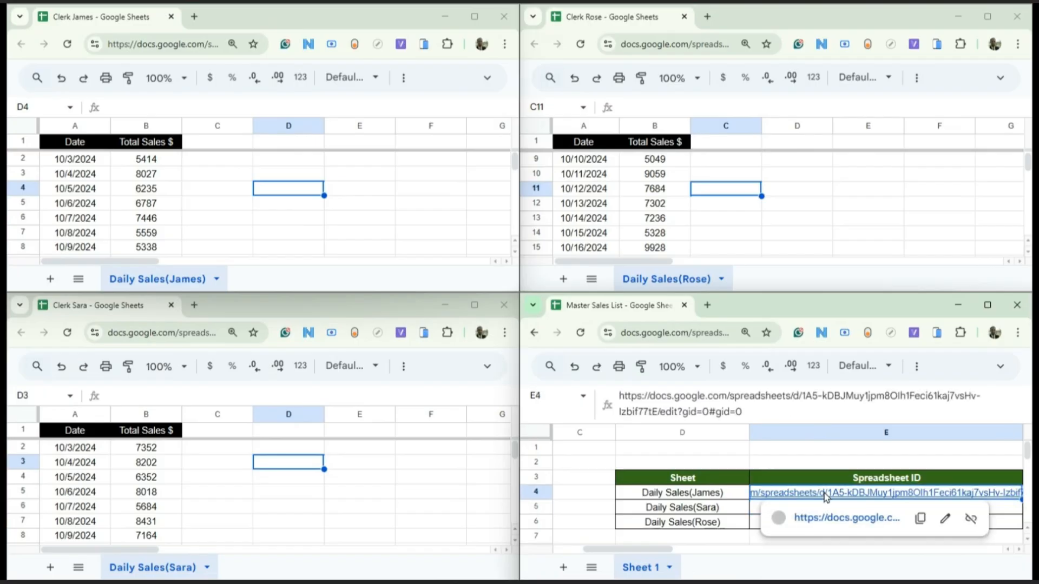
Trim the link in cell E4 to the spreadsheet ID alone, removing the web address before it and the edit suffix after it
{"action": "left_click_drag", "start_coordinate": [773, 418], "coordinate": [659, 414]}
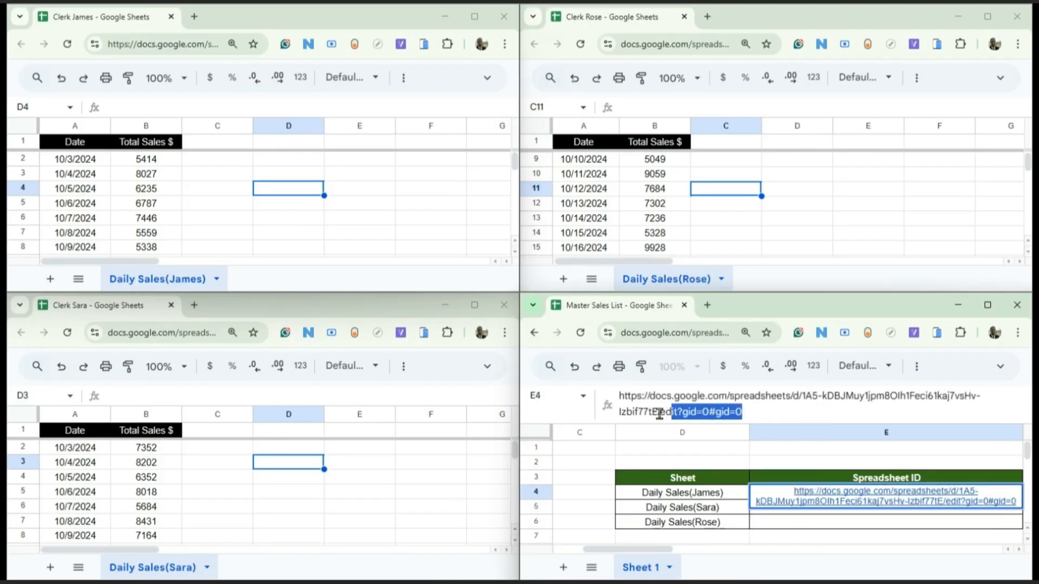
{"action": "key", "text": "BackSpace"}
{"action": "key", "text": "Return"}
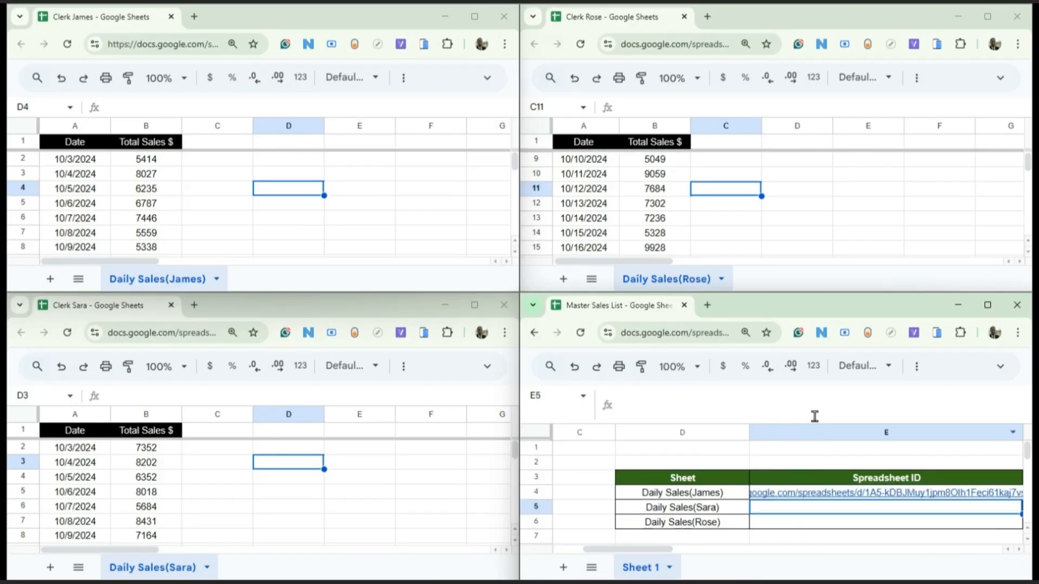
{"action": "left_click", "coordinate": [818, 490]}
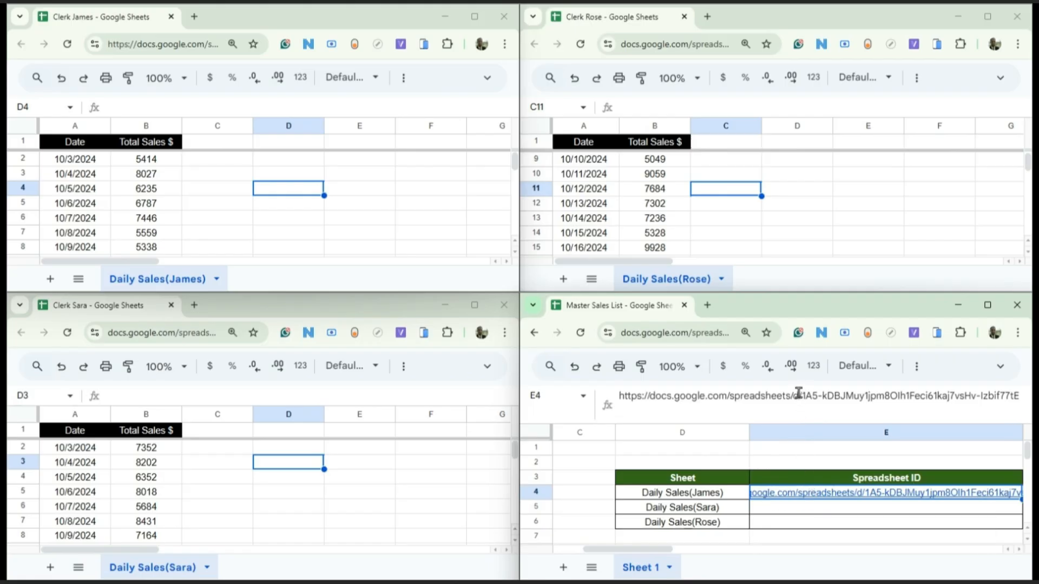
{"action": "left_click_drag", "start_coordinate": [799, 394], "coordinate": [603, 401]}
{"action": "key", "text": "BackSpace"}
{"action": "key", "text": "Return"}
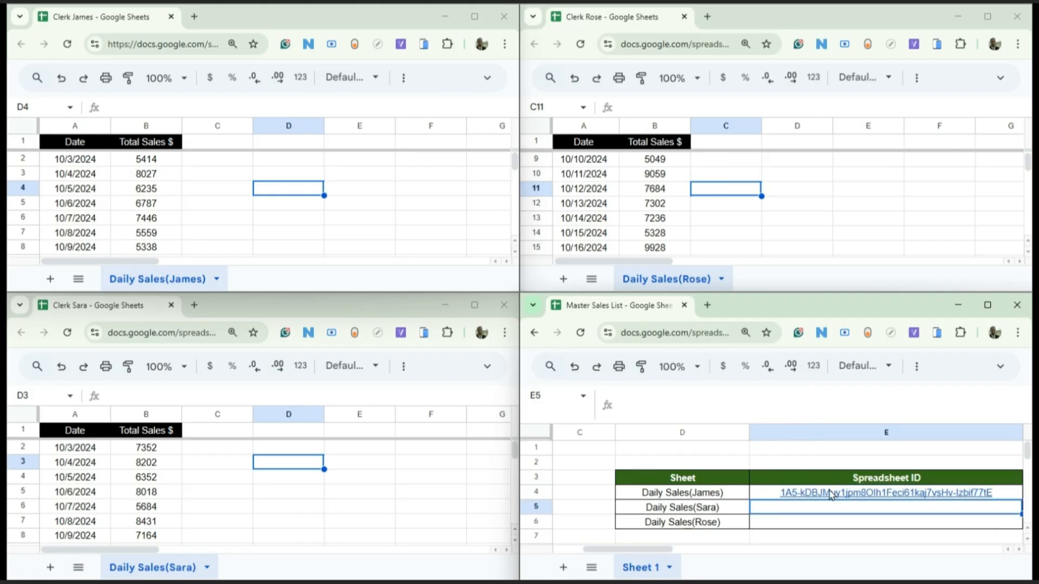
Copy the web address of the clerk spreadsheet listed in D5 into E5 and trim it to the spreadsheet ID
{"action": "left_click", "coordinate": [717, 508]}
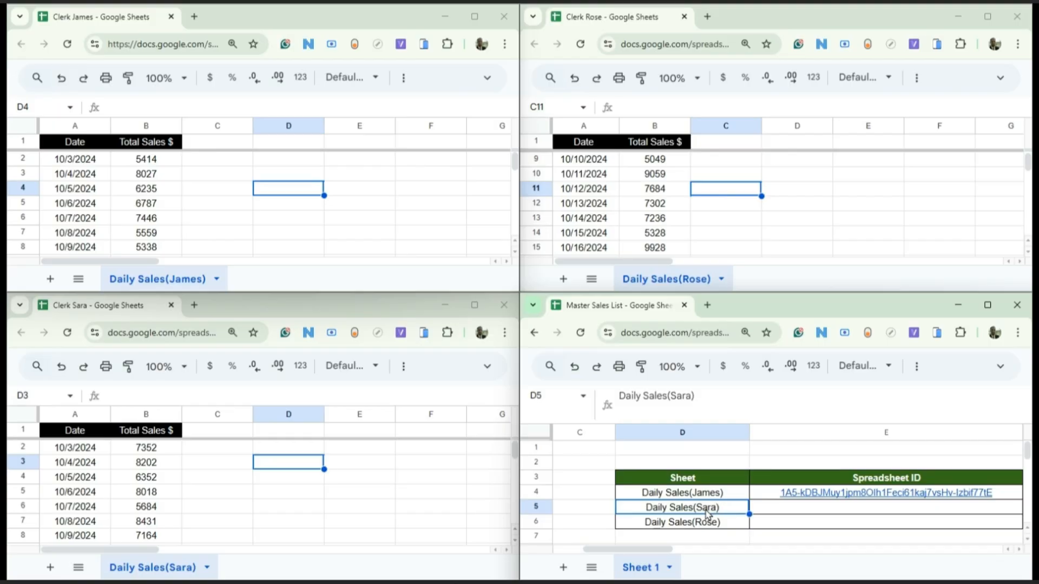
{"action": "left_click", "coordinate": [163, 332]}
{"action": "key", "text": "ctrl+c"}
{"action": "left_click", "coordinate": [886, 507]}
{"action": "key", "text": "ctrl+v"}
{"action": "left_click_drag", "start_coordinate": [801, 395], "coordinate": [611, 399]}
{"action": "key", "text": "BackSpace"}
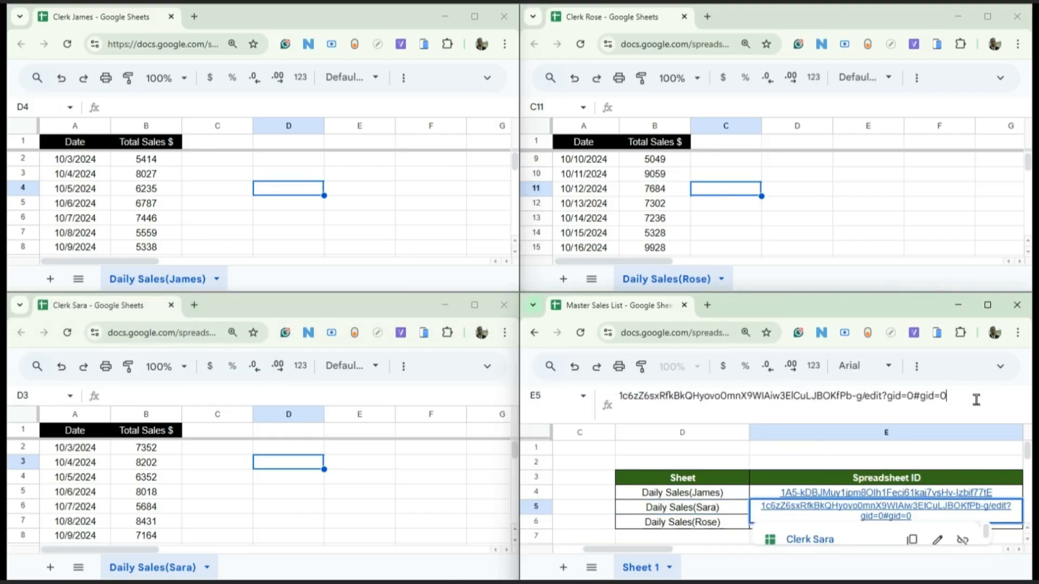
{"action": "left_click_drag", "start_coordinate": [976, 399], "coordinate": [869, 398]}
{"action": "key", "text": "BackSpace"}
{"action": "key", "text": "BackSpace"}
{"action": "key", "text": "Return"}
Copy the web address of the clerk spreadsheet listed in D6
{"action": "left_click", "coordinate": [717, 523]}
{"action": "left_click", "coordinate": [682, 44]}
{"action": "key", "text": "ctrl+c"}
{"action": "left_click", "coordinate": [886, 522]}
{"action": "key", "text": "ctrl+v"}
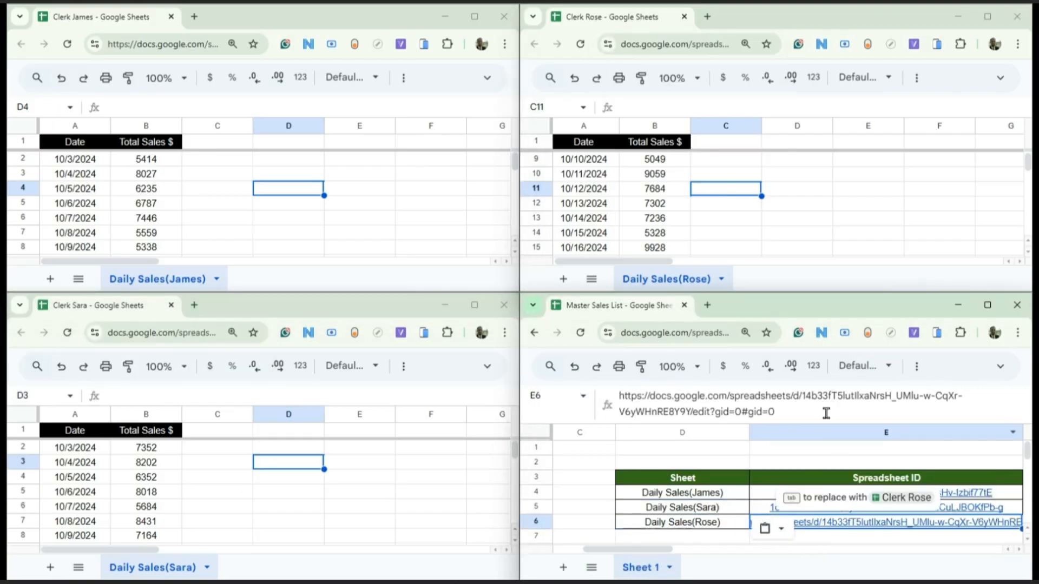
{"action": "key", "text": "BackSpace"}
{"action": "left_click_drag", "start_coordinate": [796, 411], "coordinate": [612, 398]}
{"action": "key", "text": "BackSpace"}
{"action": "key", "text": "Return"}
{"action": "left_click", "coordinate": [594, 512]}
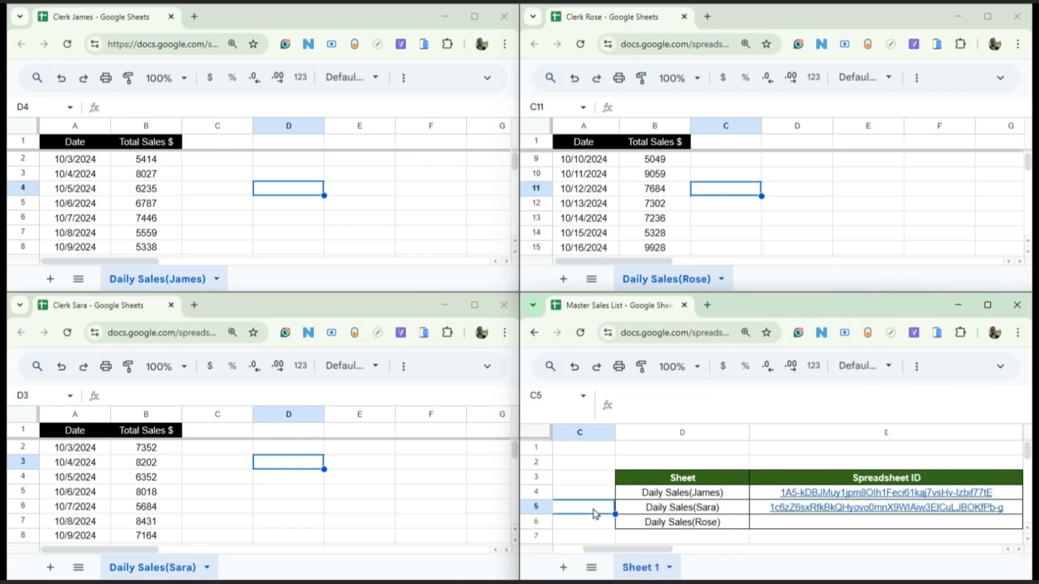
Paste the copied web address into E6 and trim it to the spreadsheet ID
{"action": "left_click", "coordinate": [866, 523]}
{"action": "key", "text": "ctrl+v"}
{"action": "left_click_drag", "start_coordinate": [805, 413], "coordinate": [691, 412]}
{"action": "key", "text": "BackSpace"}
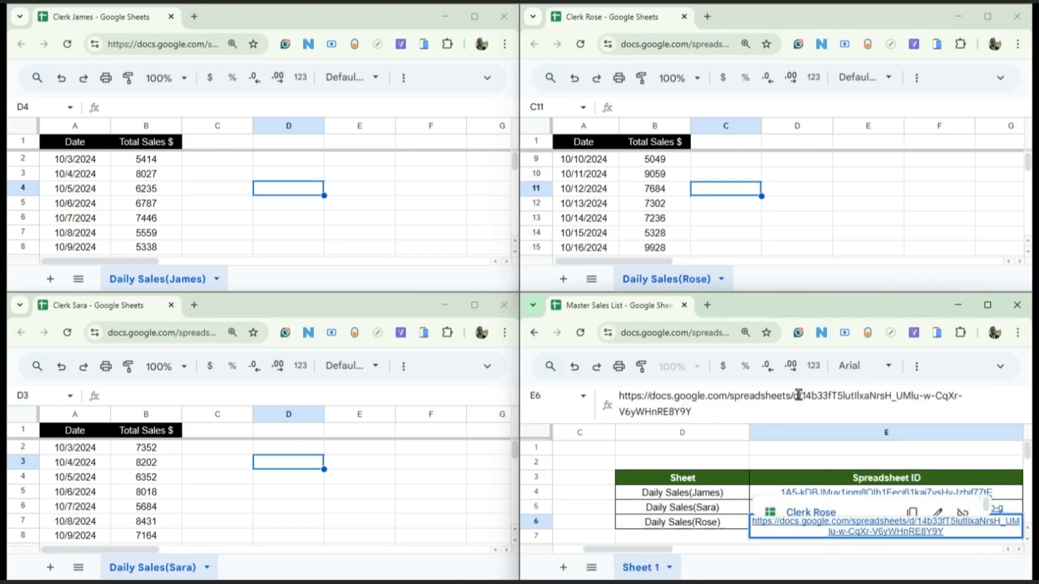
{"action": "left_click_drag", "start_coordinate": [804, 397], "coordinate": [611, 398]}
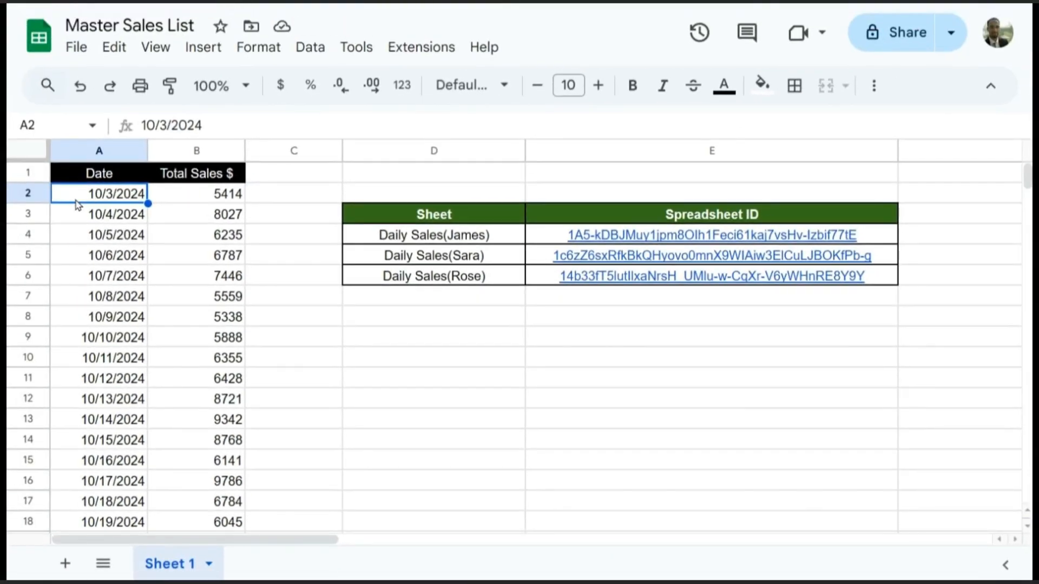
{"action": "scroll", "coordinate": [104, 201], "scroll_direction": "down", "scroll_amount": 20}
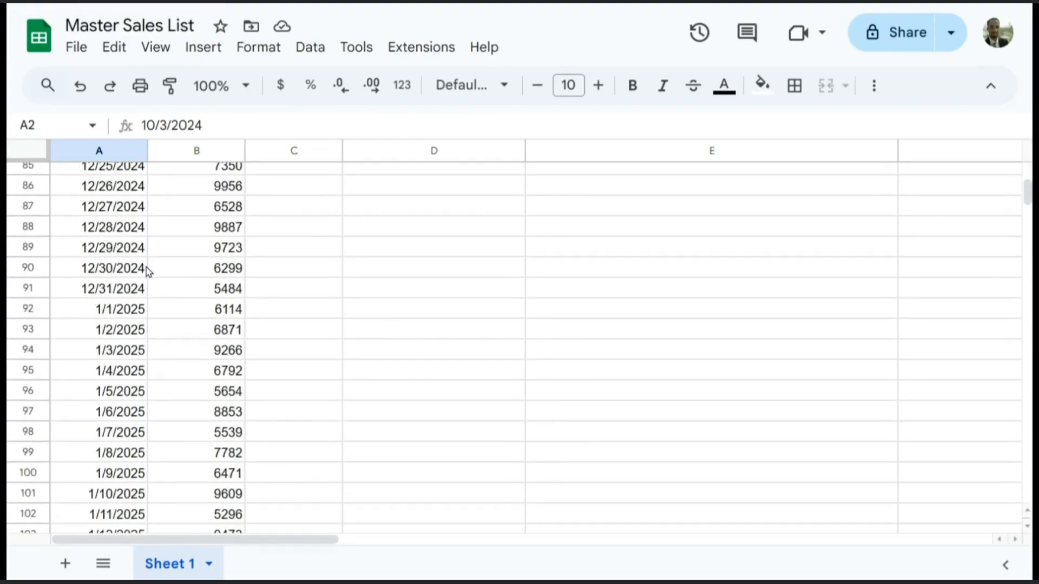
{"action": "left_click_drag", "start_coordinate": [1027, 201], "coordinate": [1024, 99]}
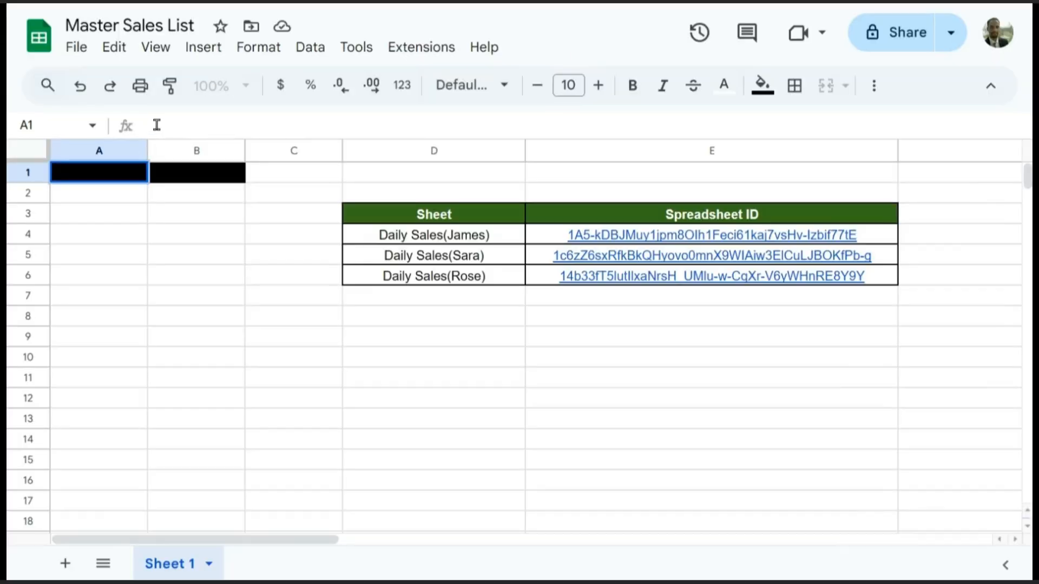
Enter an IMPORTRANGE formula in A1 that pulls columns A:B of the Daily Sales sheet named in D4, using the ID in E4
{"action": "left_click", "coordinate": [156, 125]}
{"action": "type", "text": "=impor"}
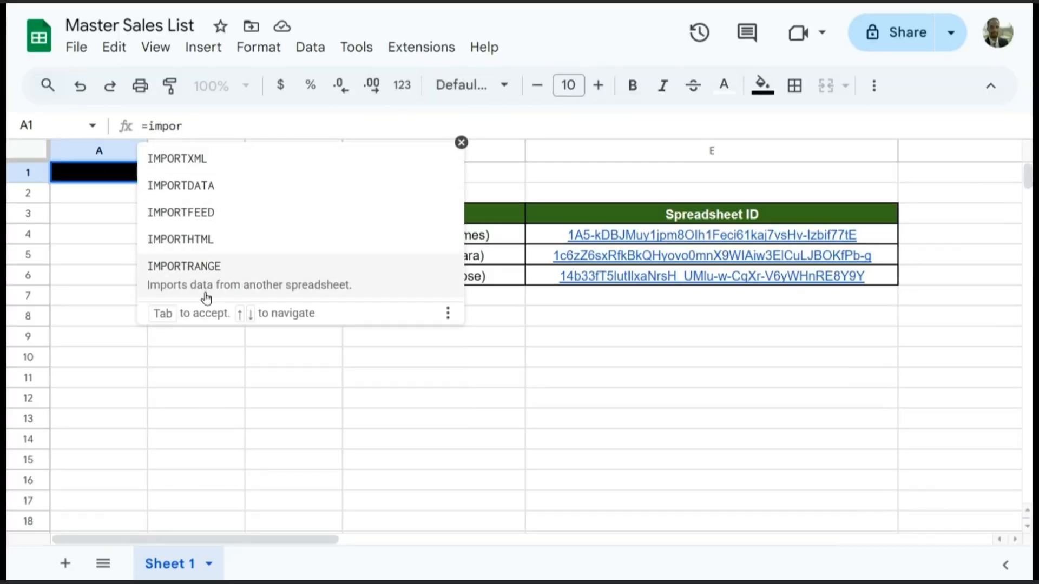
{"action": "left_click", "coordinate": [208, 295]}
{"action": "type", "text": "E4,"}
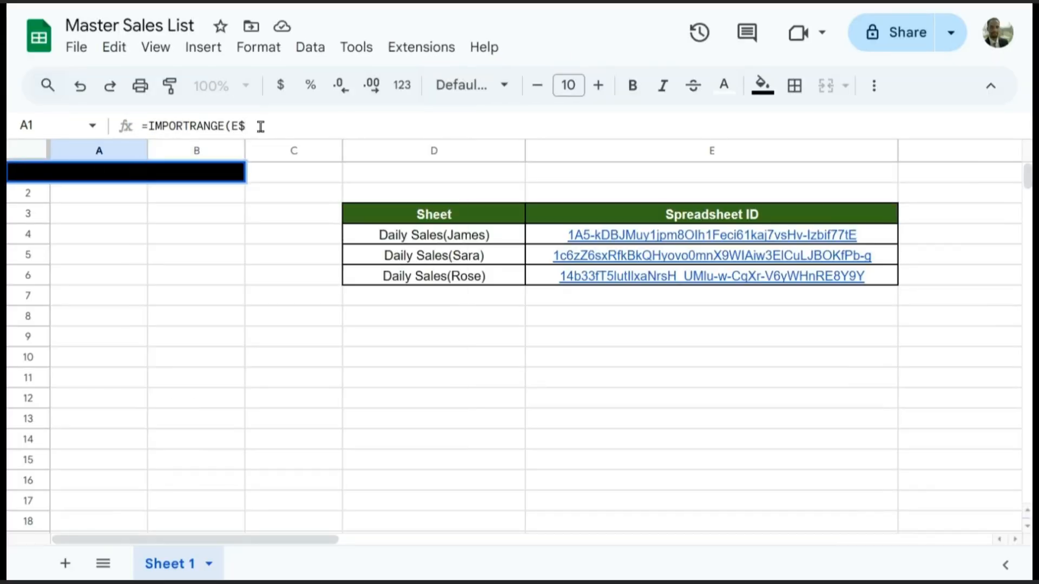
{"action": "left_click", "coordinate": [266, 121]}
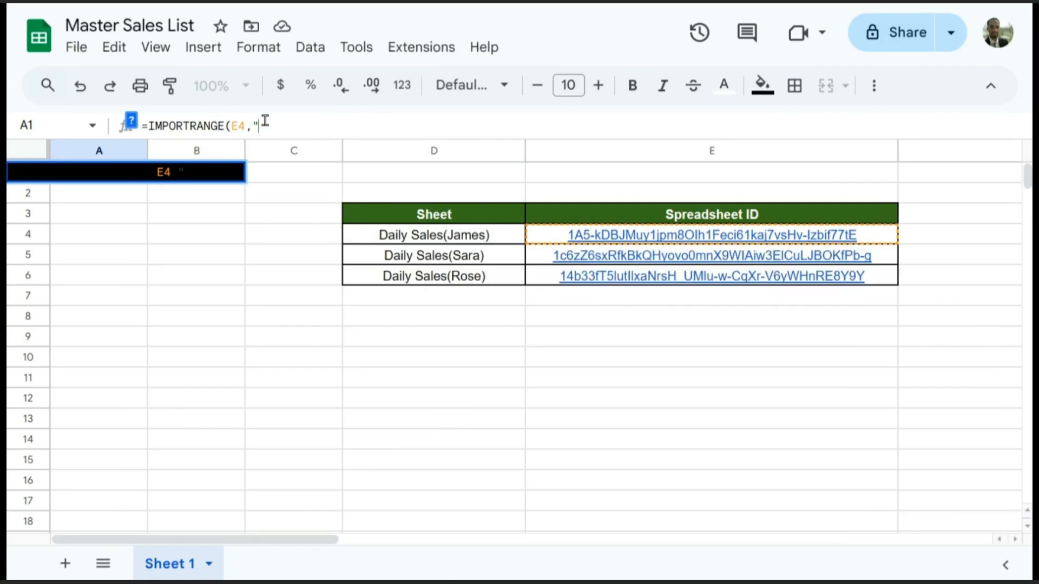
{"action": "type", "text": "\"Daily Sales(James)!A:"}
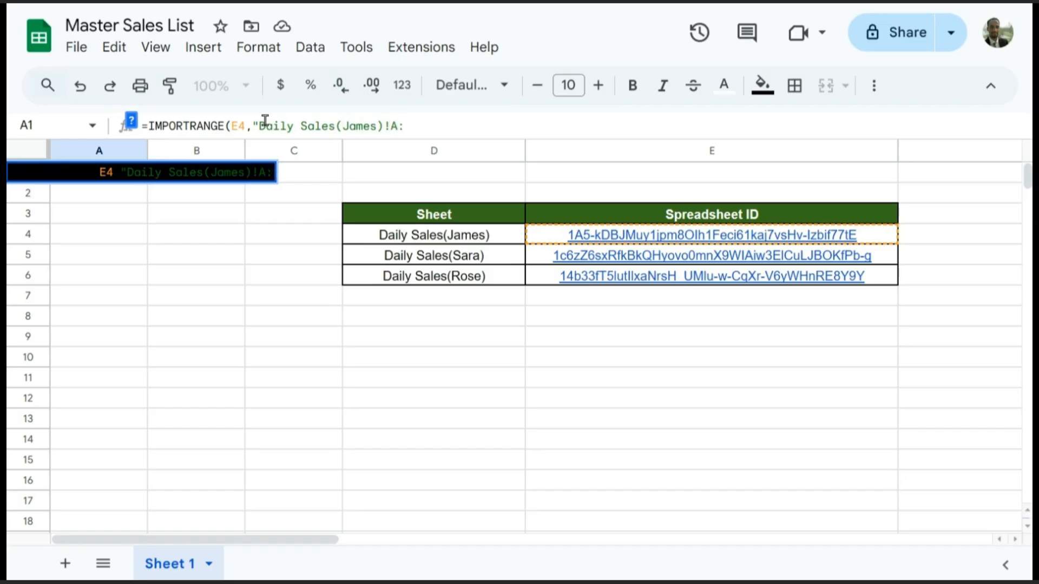
{"action": "type", "text": "B\")"}
{"action": "key", "text": "Return"}
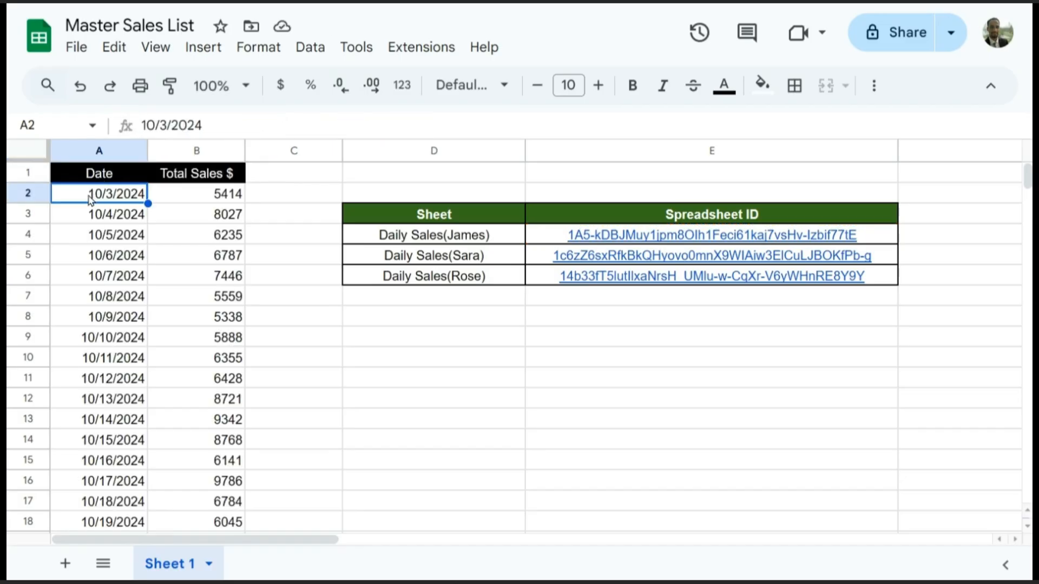
Wrap the A1 formula in curly braces and append a duplicate of its IMPORTRANGE call after a semicolon
{"action": "scroll", "coordinate": [102, 201], "scroll_direction": "down", "scroll_amount": 20}
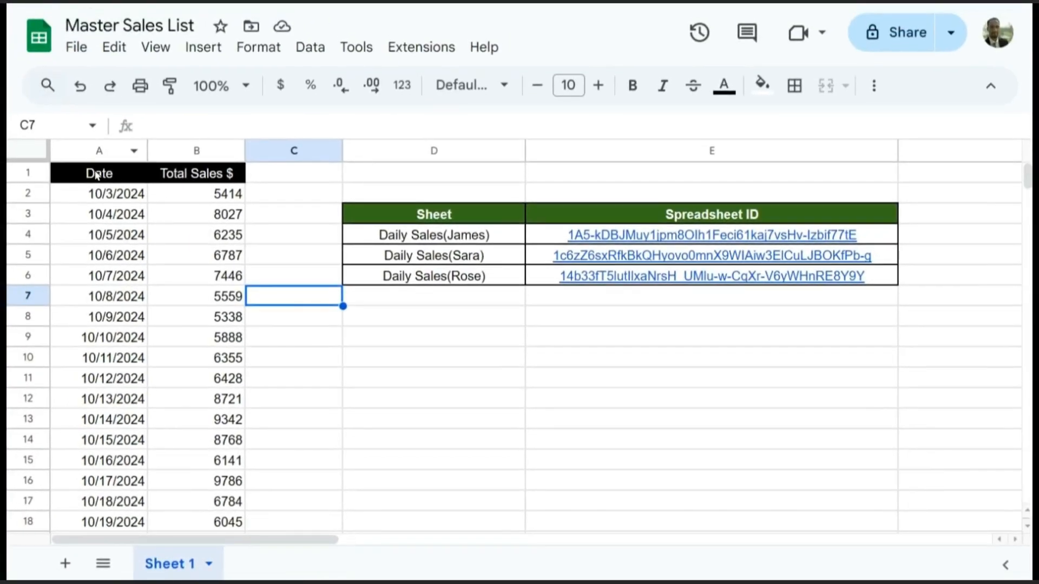
{"action": "left_click", "coordinate": [96, 175]}
{"action": "left_click", "coordinate": [157, 125]}
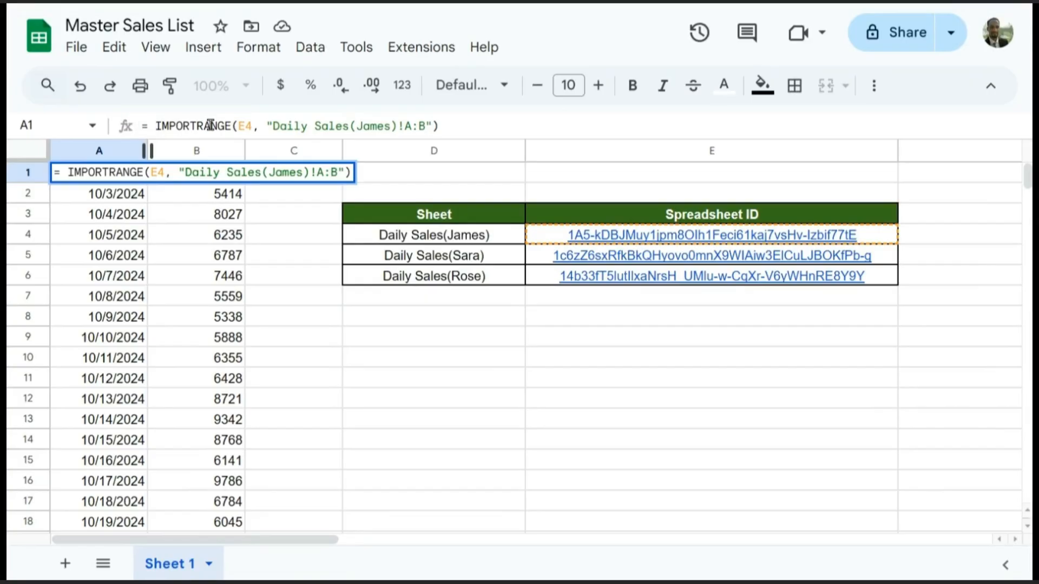
{"action": "type", "text": "{"}
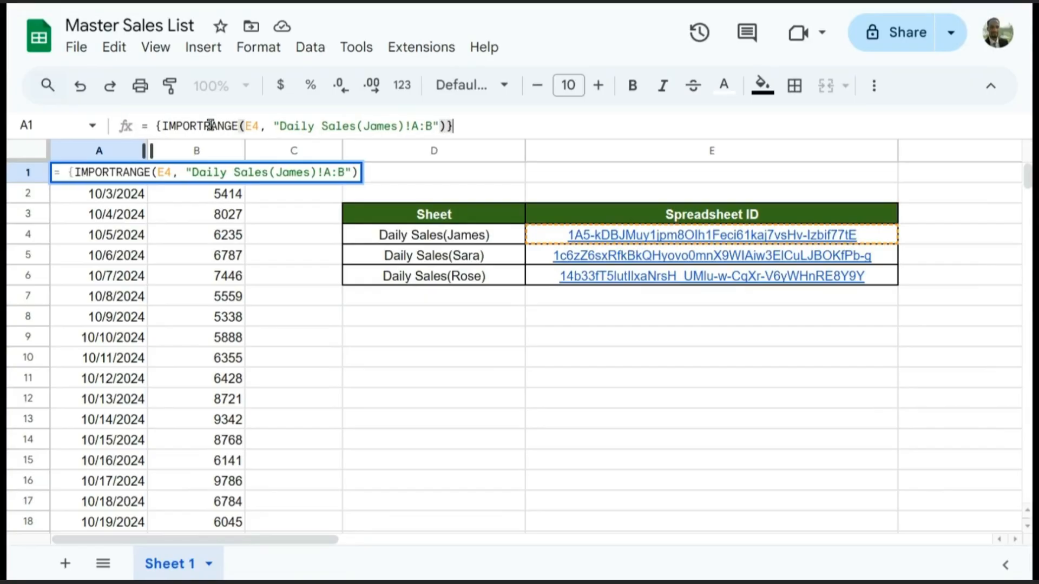
{"action": "type", "text": ";"}
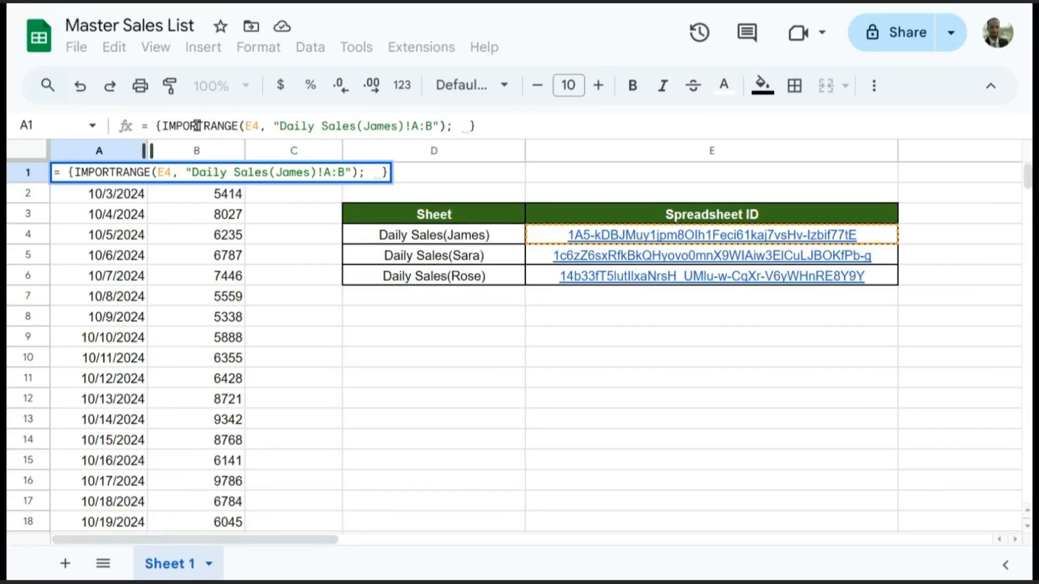
{"action": "left_click_drag", "start_coordinate": [162, 127], "coordinate": [448, 129]}
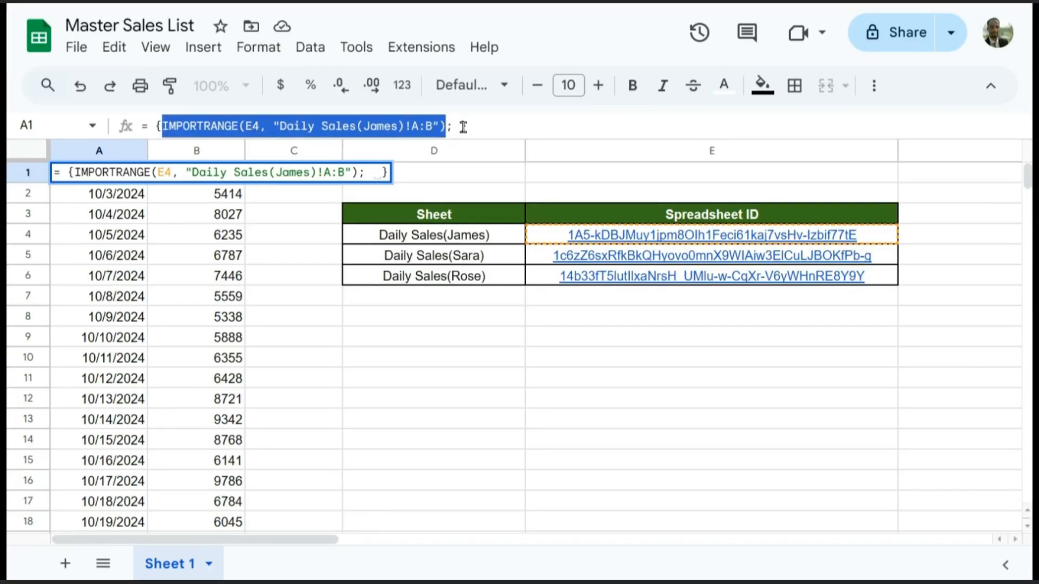
{"action": "left_click", "coordinate": [452, 130]}
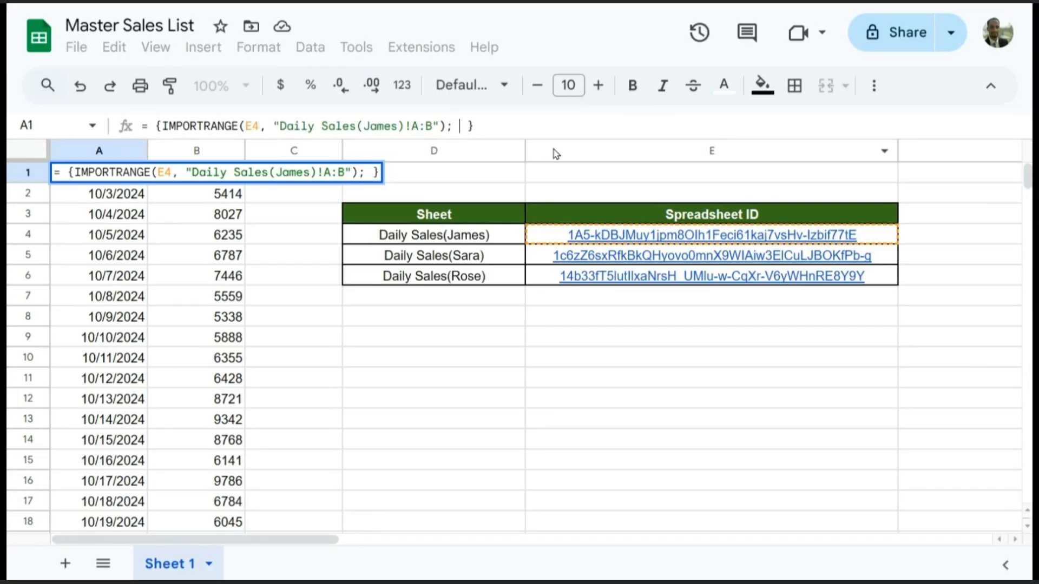
{"action": "key", "text": "ctrl+v"}
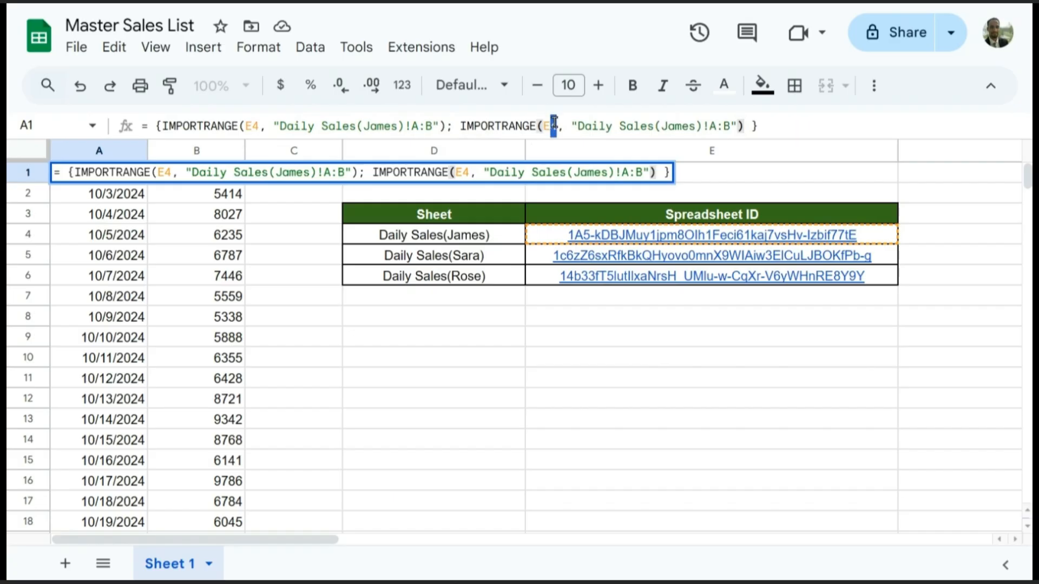
Point the second IMPORTRANGE at E5 and the Daily Sales sheet named in D5, keeping range A:B, and apply the formula
{"action": "type", "text": "5"}
{"action": "double_click", "coordinate": [677, 125]}
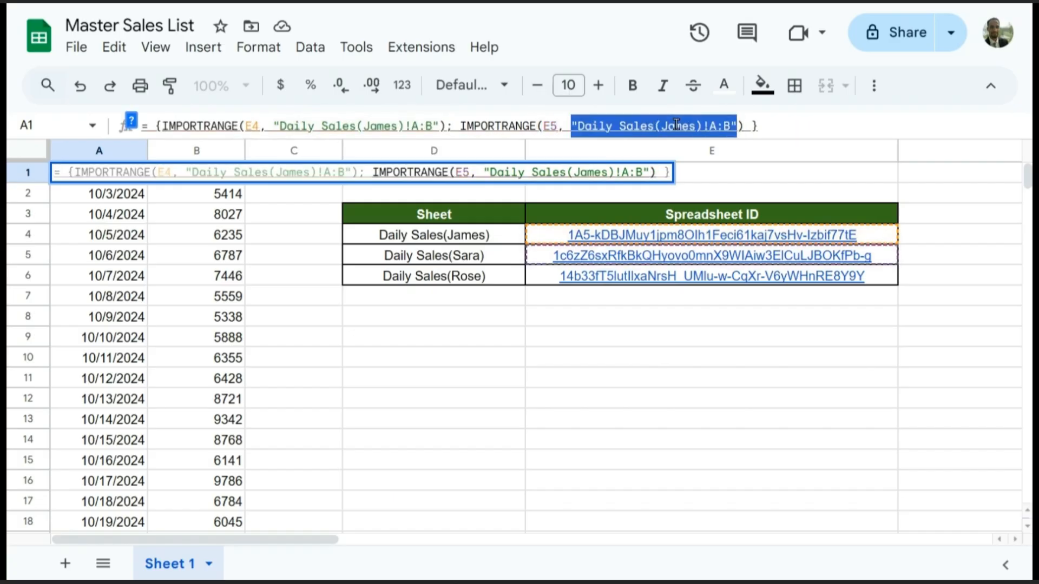
{"action": "left_click_drag", "start_coordinate": [668, 126], "coordinate": [689, 123]}
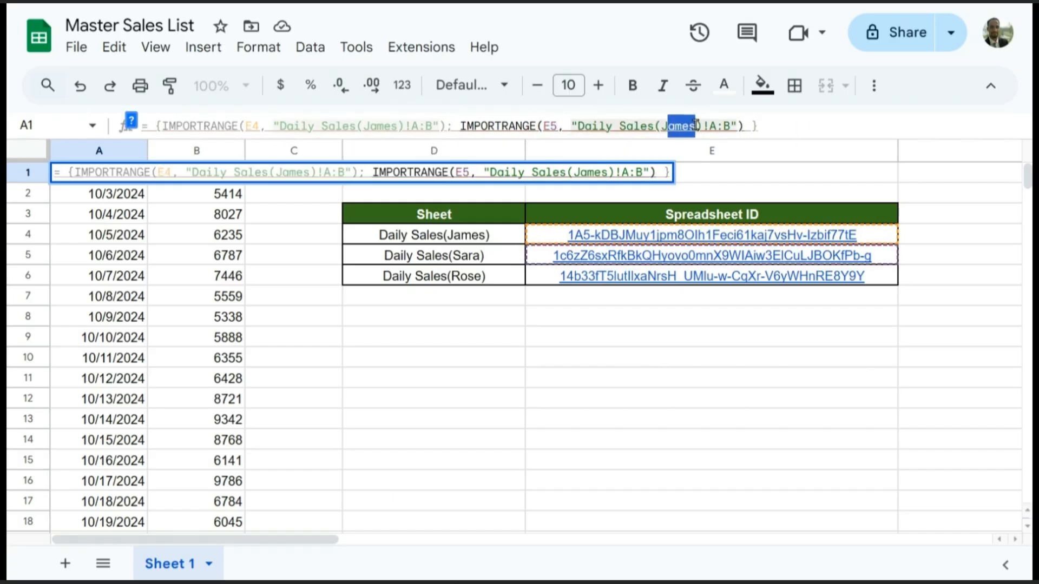
{"action": "key", "text": "BackSpace"}
{"action": "key", "text": "BackSpace"}
{"action": "type", "text": "Sara"}
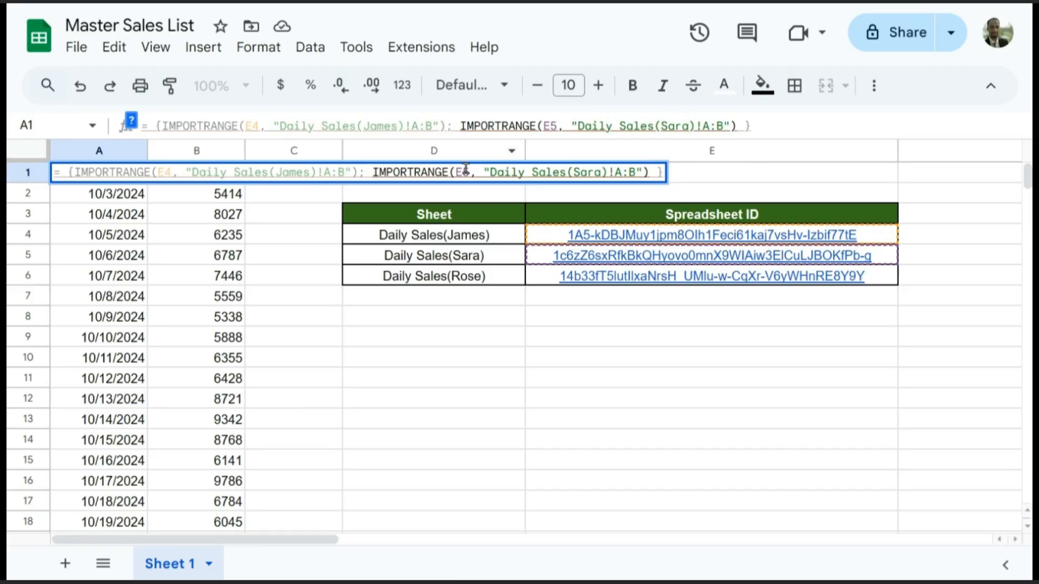
{"action": "key", "text": "ctrl+plus"}
{"action": "key", "text": "ctrl+plus"}
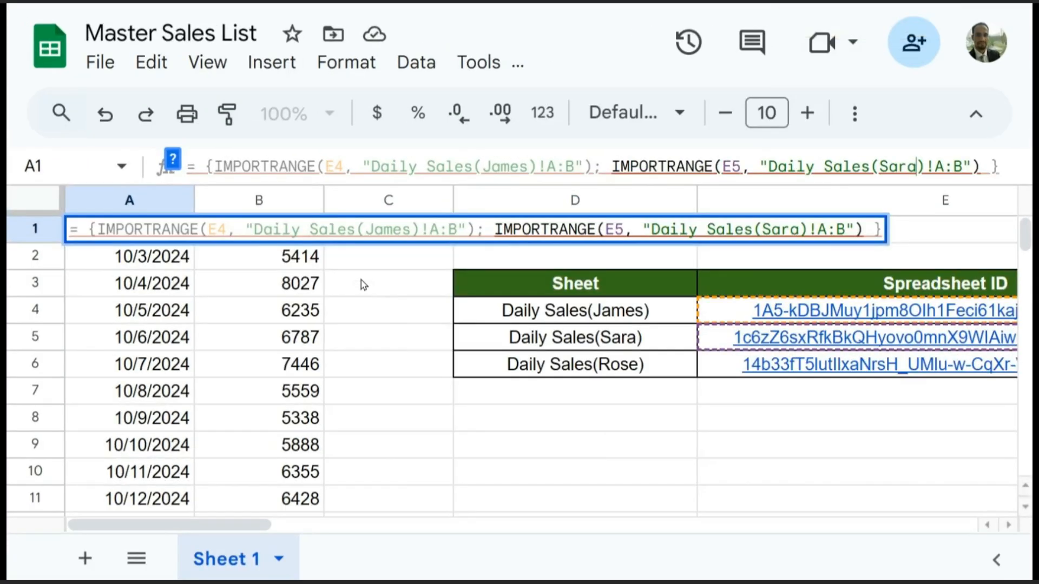
{"action": "key", "text": "ctrl+0"}
{"action": "key", "text": "Return"}
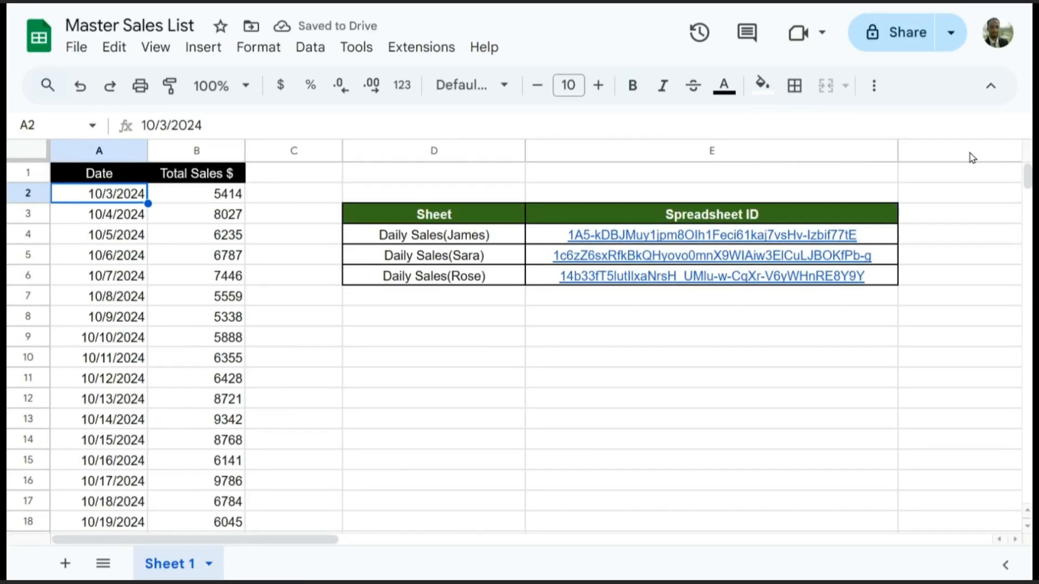
Review the combined formula in A1 and examine the imported rows further down the sheet
{"action": "key", "text": "Up"}
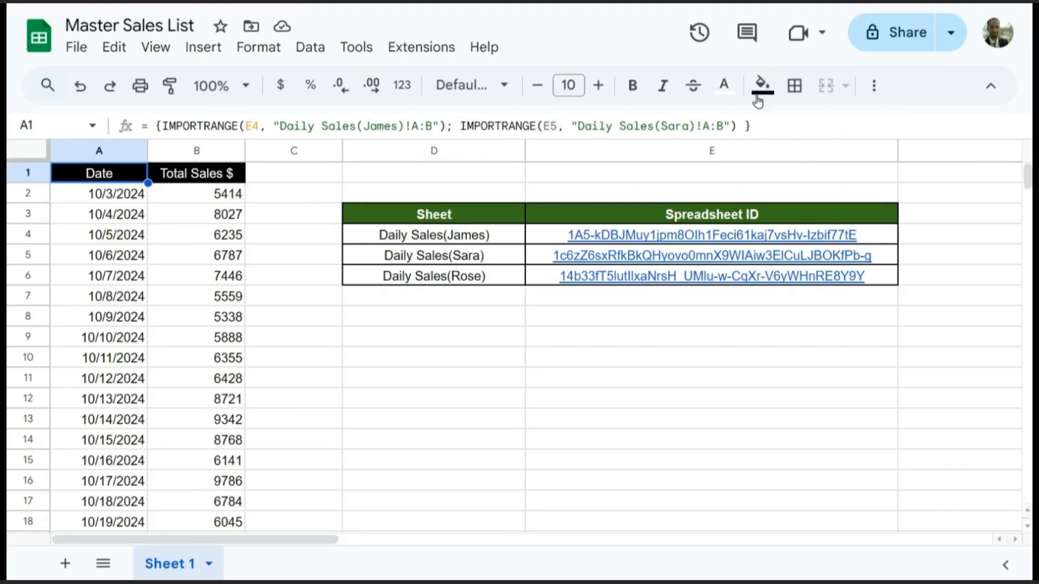
{"action": "left_click_drag", "start_coordinate": [762, 120], "coordinate": [153, 126]}
{"action": "left_click", "coordinate": [147, 125]}
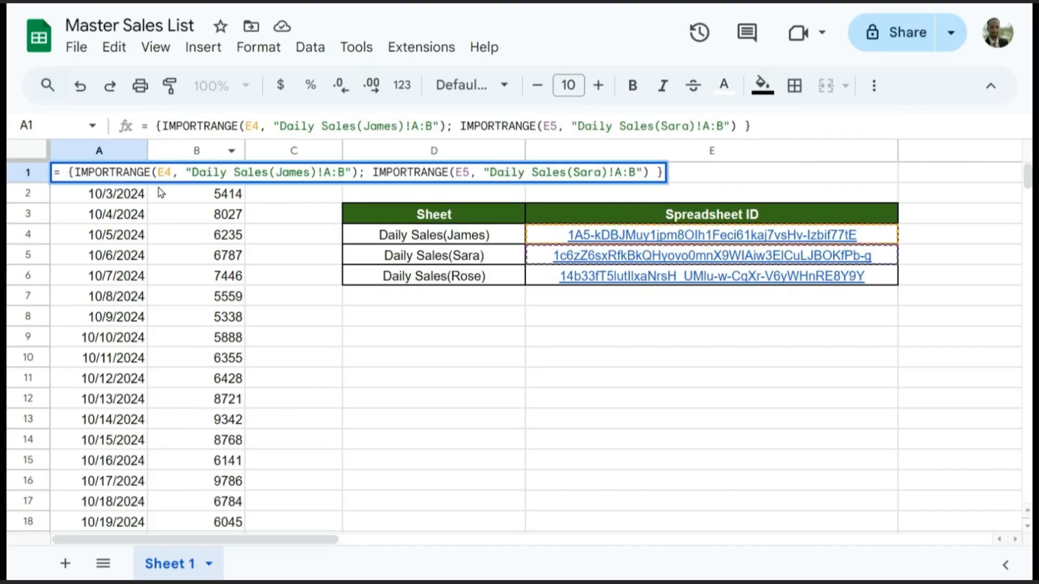
{"action": "left_click", "coordinate": [193, 202]}
{"action": "key", "text": "Escape"}
{"action": "left_click_drag", "start_coordinate": [1027, 182], "coordinate": [993, 433]}
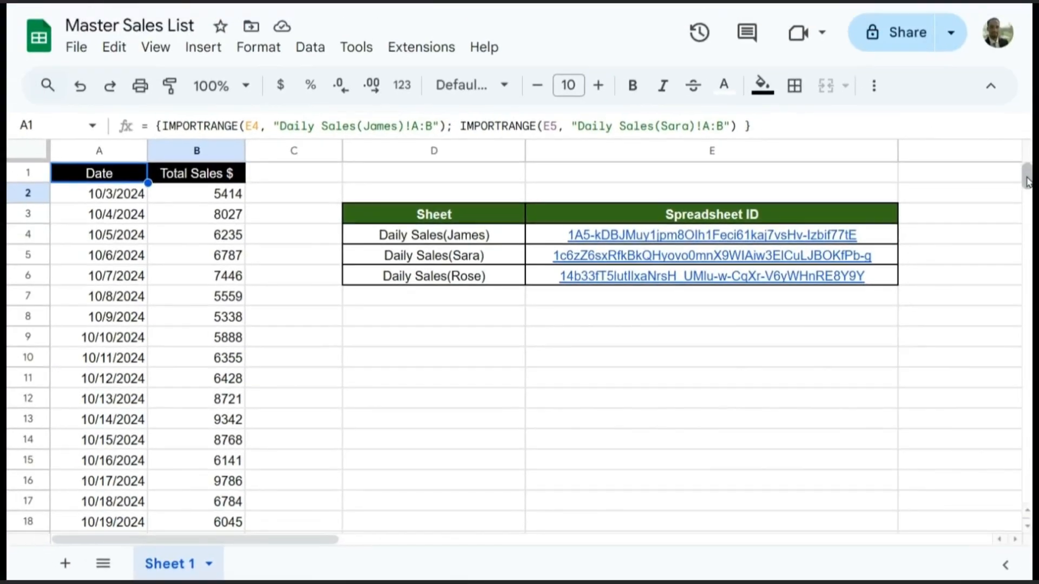
{"action": "left_click_drag", "start_coordinate": [1026, 168], "coordinate": [991, 437]}
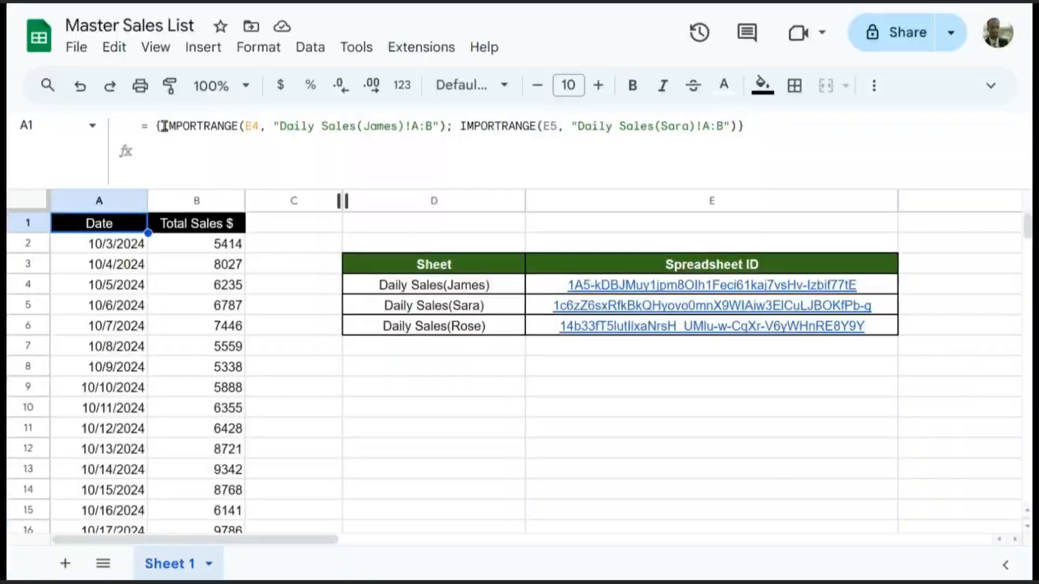
Wrap the first IMPORTRANGE call in the A1 formula in a FILTER function, followed by a comma for the condition
{"action": "left_click", "coordinate": [164, 126]}
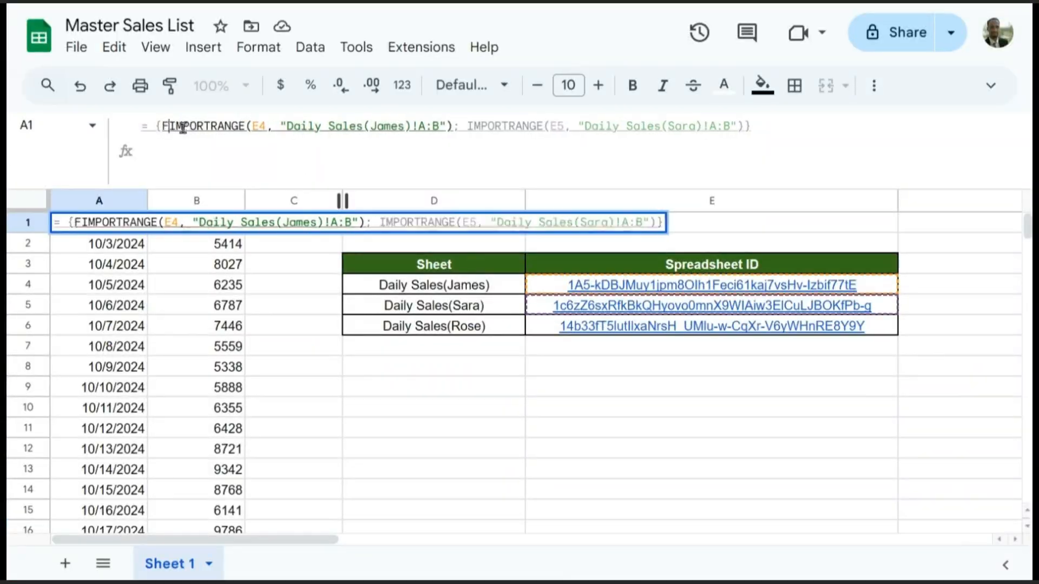
{"action": "type", "text": "FILTER("}
{"action": "left_click", "coordinate": [494, 126]}
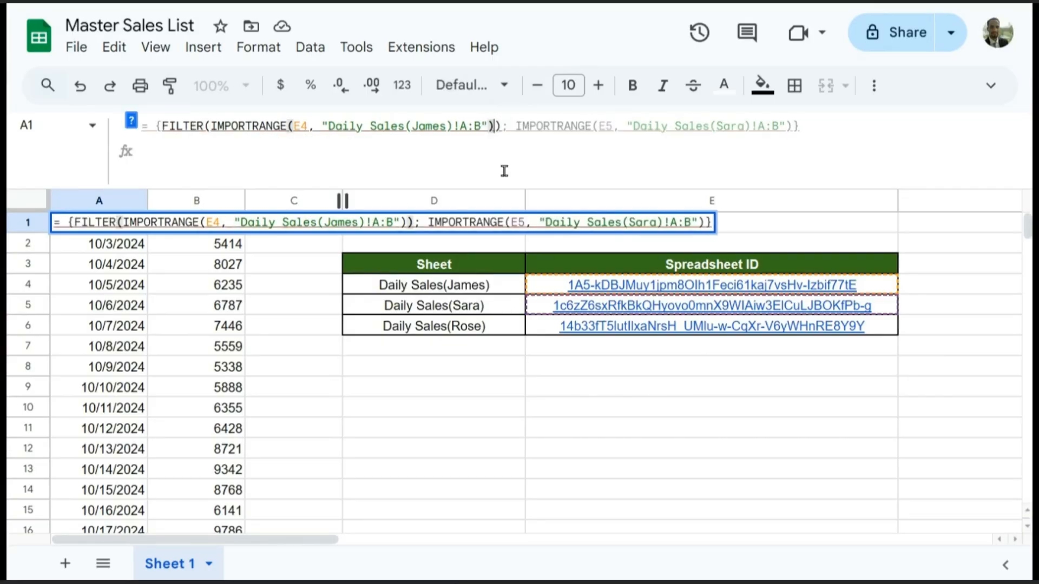
{"action": "type", "text": ","}
Add the condition NOT(ISBLANK()) around a duplicate of the first IMPORTRANGE call and close all brackets of the FILTER
{"action": "left_click_drag", "start_coordinate": [210, 126], "coordinate": [491, 128]}
{"action": "key", "text": "ctrl+c"}
{"action": "left_click", "coordinate": [507, 128]}
{"action": "type", "text": "NOT(IS"}
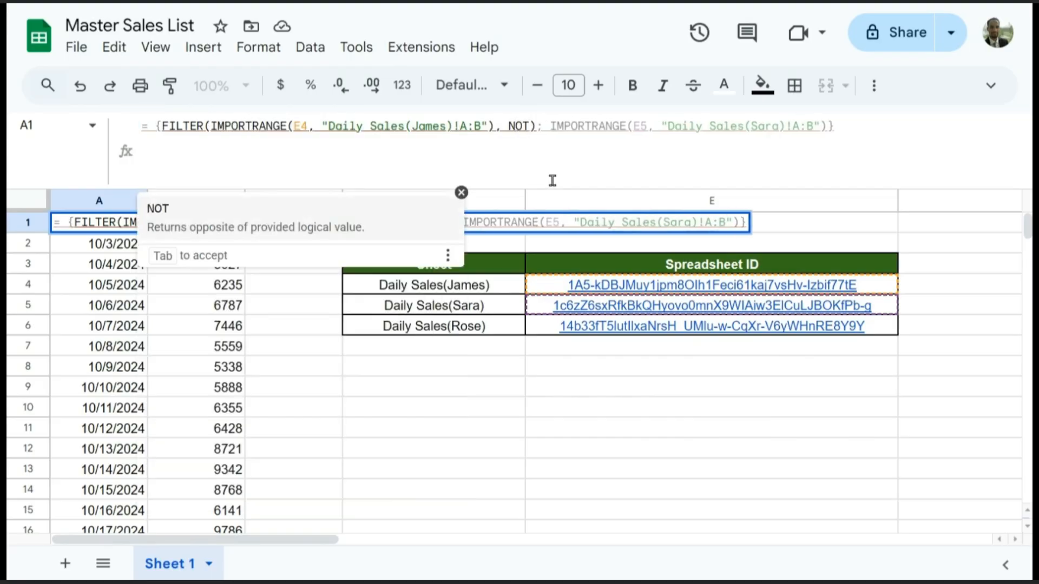
{"action": "left_click", "coordinate": [208, 469]}
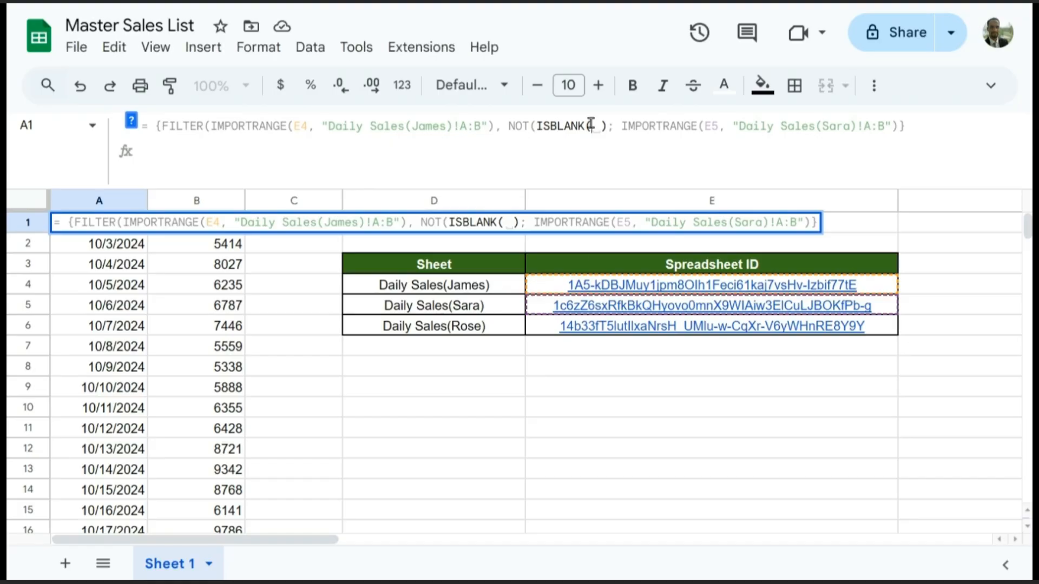
{"action": "key", "text": "ctrl+v"}
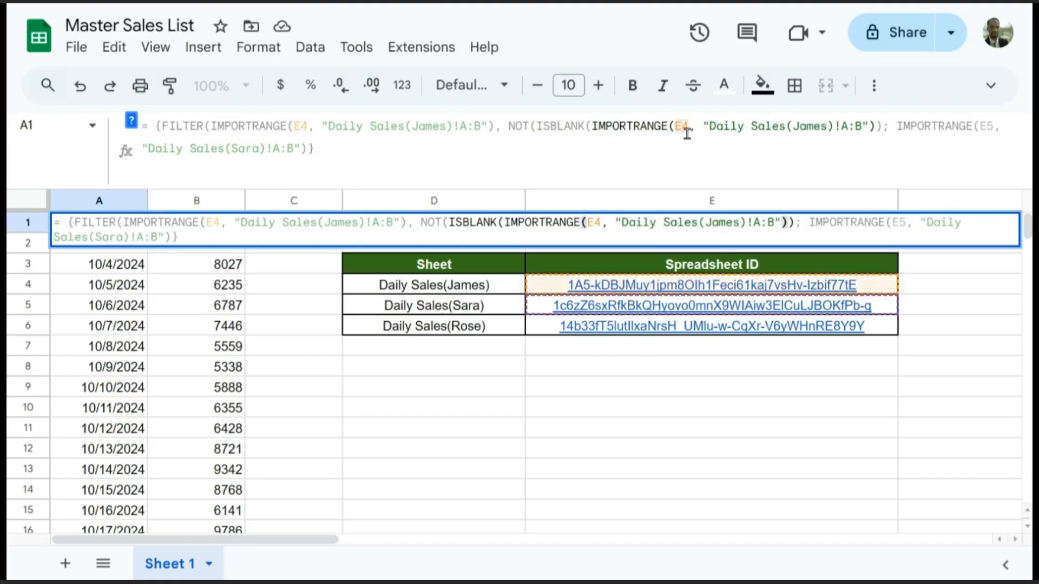
{"action": "left_click", "coordinate": [208, 127]}
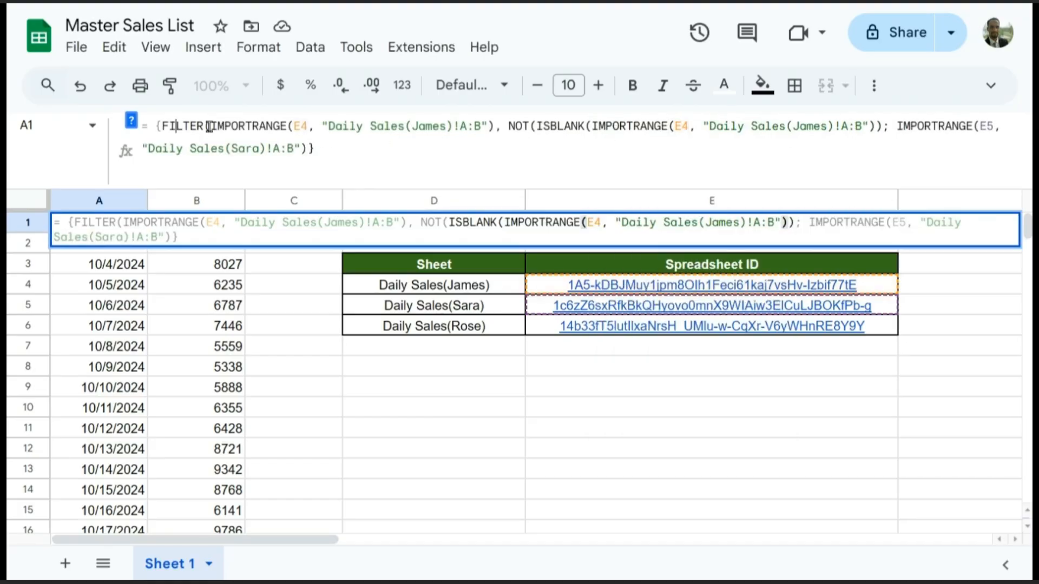
{"action": "left_click", "coordinate": [668, 126]}
{"action": "left_click", "coordinate": [889, 126]}
{"action": "type", "text": ")"}
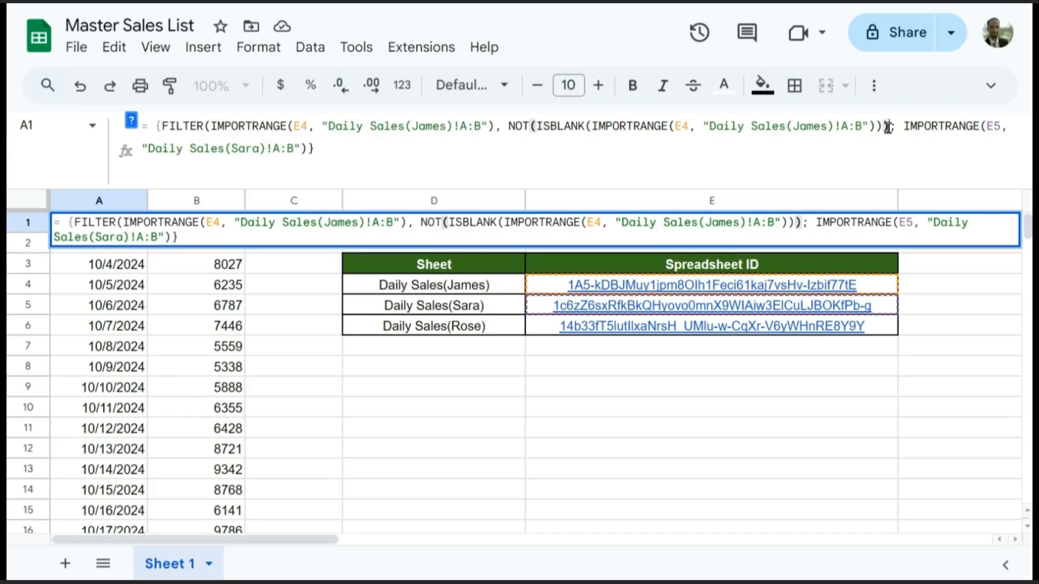
{"action": "type", "text": ")"}
Replace the second IMPORTRANGE call in A1 with a duplicate of the whole FILTER expression
{"action": "left_click_drag", "start_coordinate": [905, 128], "coordinate": [370, 157]}
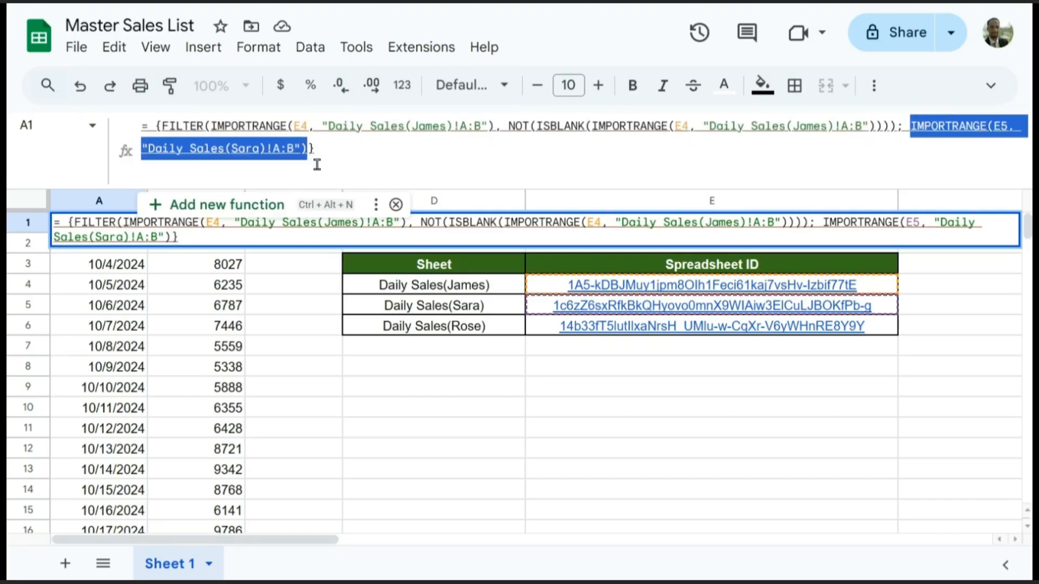
{"action": "type", "text": "FILTER(IMPORTRANGE(E4, \"Daily Sales(James)!A:B\"), NOT(ISBLANK(IMPORTRANGE(E4, \"Daily Sales(James)!A:B\"))));"}
{"action": "key", "text": "Return"}
{"action": "left_click", "coordinate": [163, 127]}
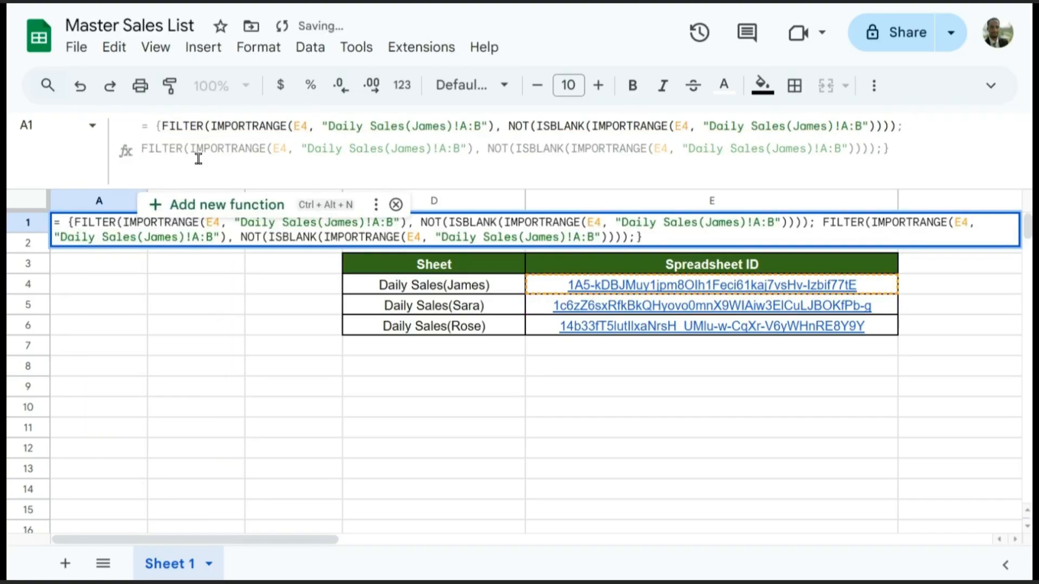
{"action": "key", "text": "Escape"}
{"action": "left_click", "coordinate": [160, 125]}
Point both IMPORTRANGE calls of the second FILTER at E5 and the Daily Sales sheet named in D5
{"action": "left_click", "coordinate": [287, 149]}
{"action": "key", "text": "BackSpace"}
{"action": "type", "text": "5"}
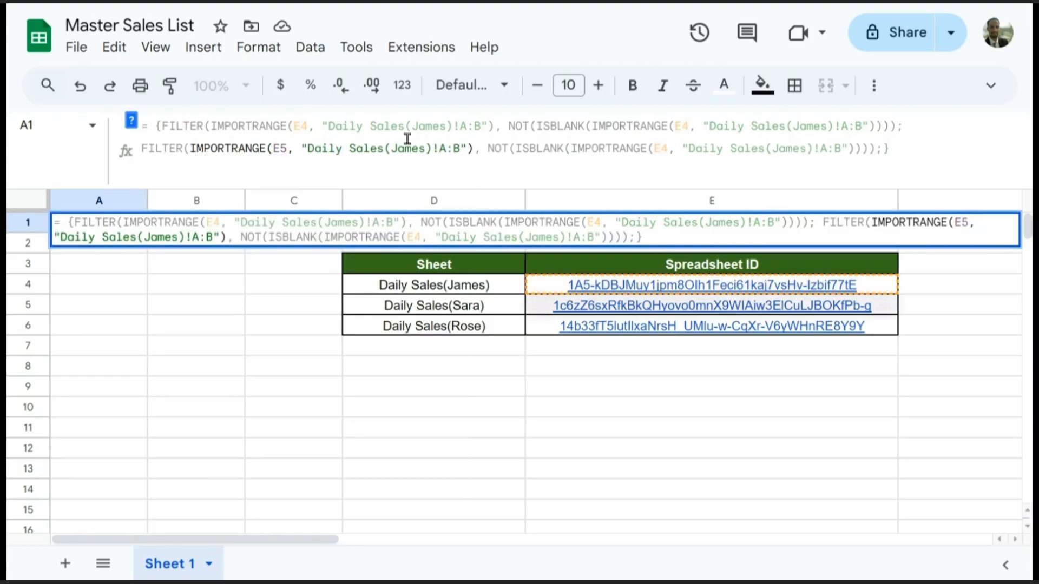
{"action": "left_click_drag", "start_coordinate": [391, 148], "coordinate": [429, 149]}
{"action": "type", "text": "Sara"}
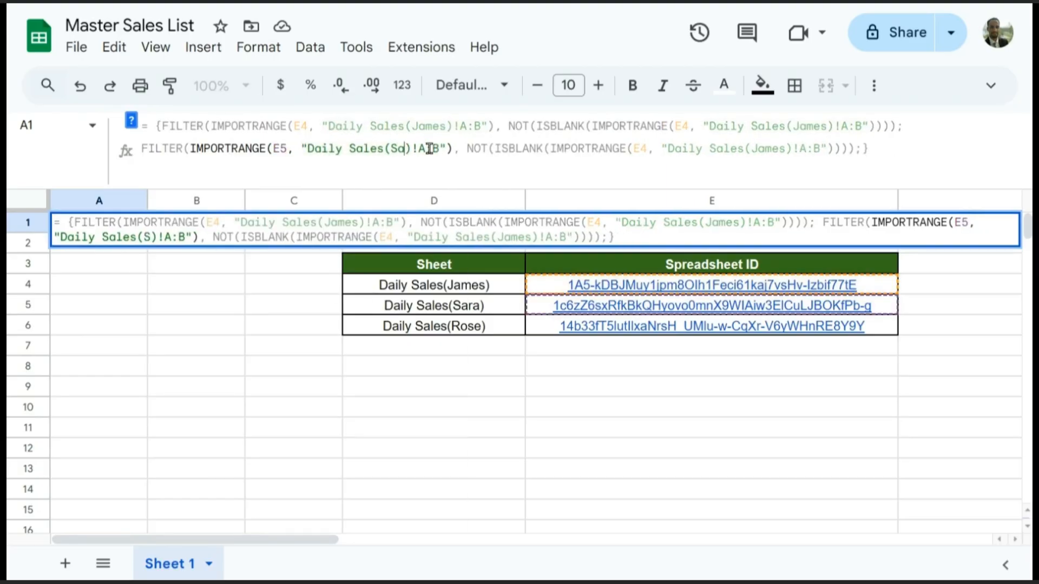
{"action": "left_click", "coordinate": [669, 149]}
{"action": "key", "text": "BackSpace"}
{"action": "type", "text": "5"}
{"action": "double_click", "coordinate": [782, 148]}
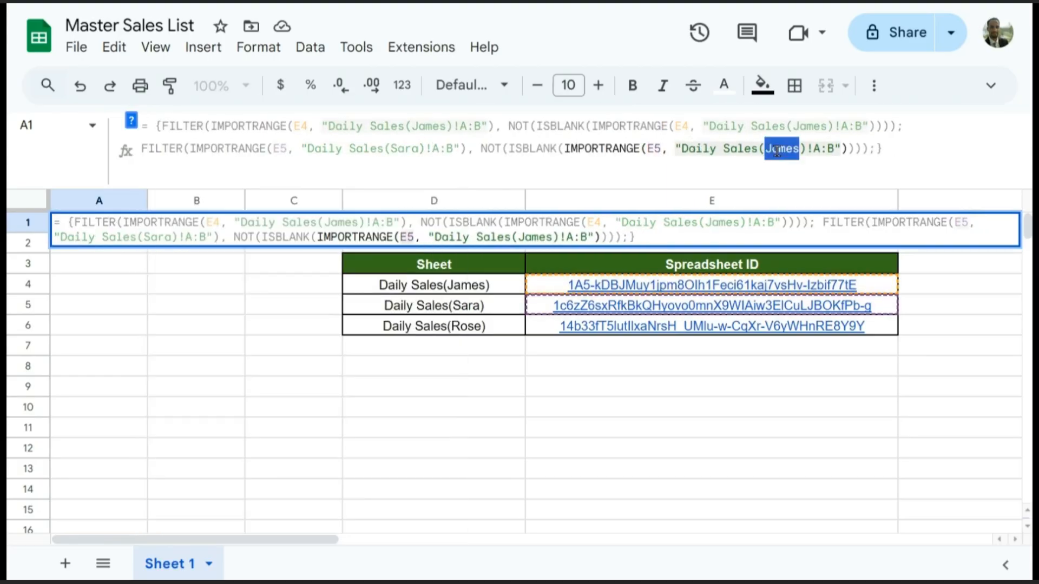
{"action": "type", "text": "Sara"}
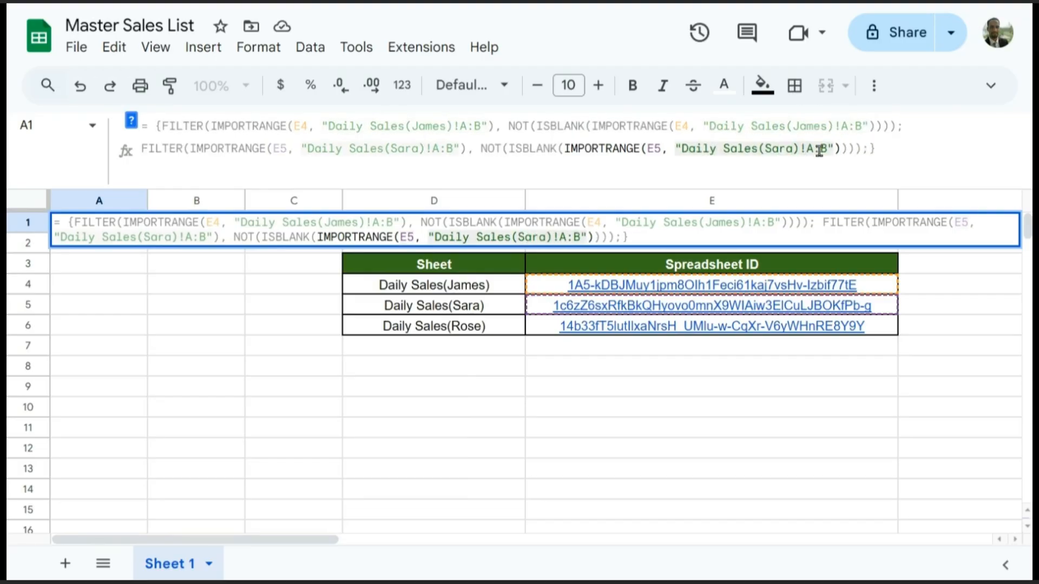
Set the range inside the ISBLANK conditions of both FILTER expressions to A:A
{"action": "double_click", "coordinate": [823, 148]}
{"action": "type", "text": "A"}
{"action": "double_click", "coordinate": [852, 126]}
{"action": "type", "text": "A"}
Remove the stray semicolon before the closing curly brace and apply the A1 formula
{"action": "left_click", "coordinate": [890, 151]}
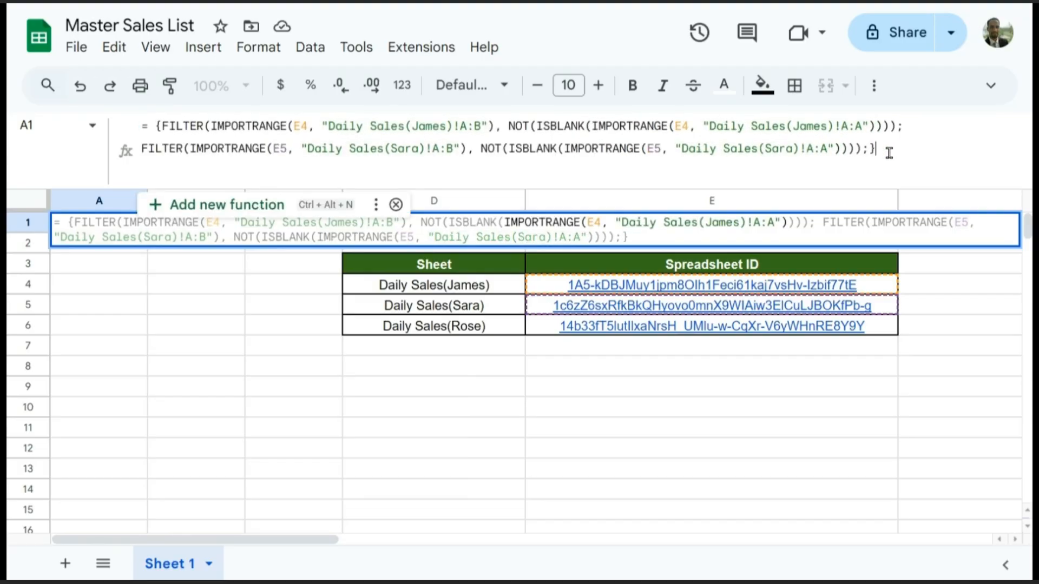
{"action": "key", "text": "Left"}
{"action": "key", "text": "BackSpace"}
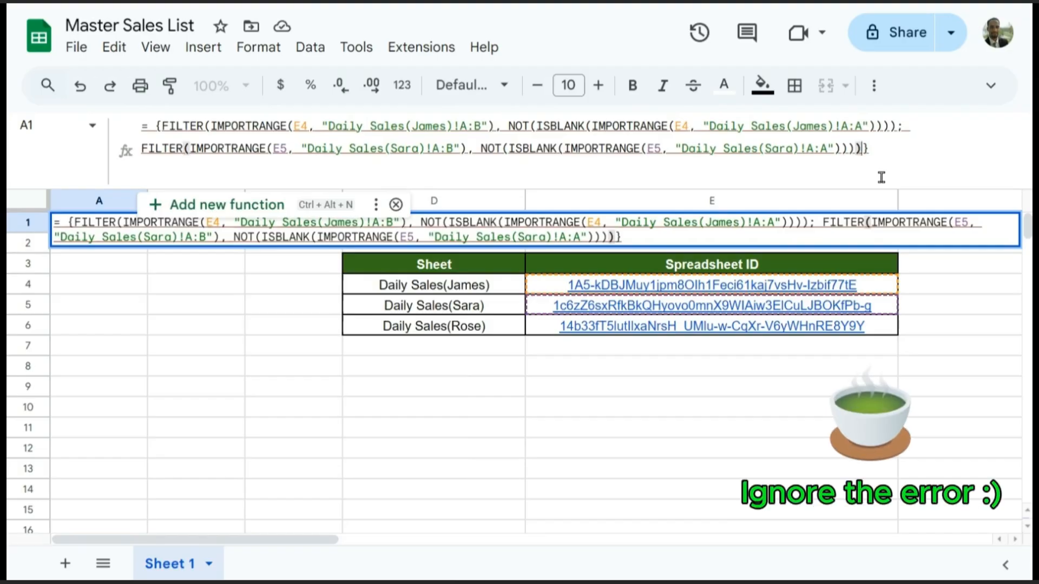
{"action": "key", "text": "Return"}
{"action": "key", "text": "Up"}
{"action": "left_click", "coordinate": [97, 245]}
{"action": "left_click", "coordinate": [99, 223]}
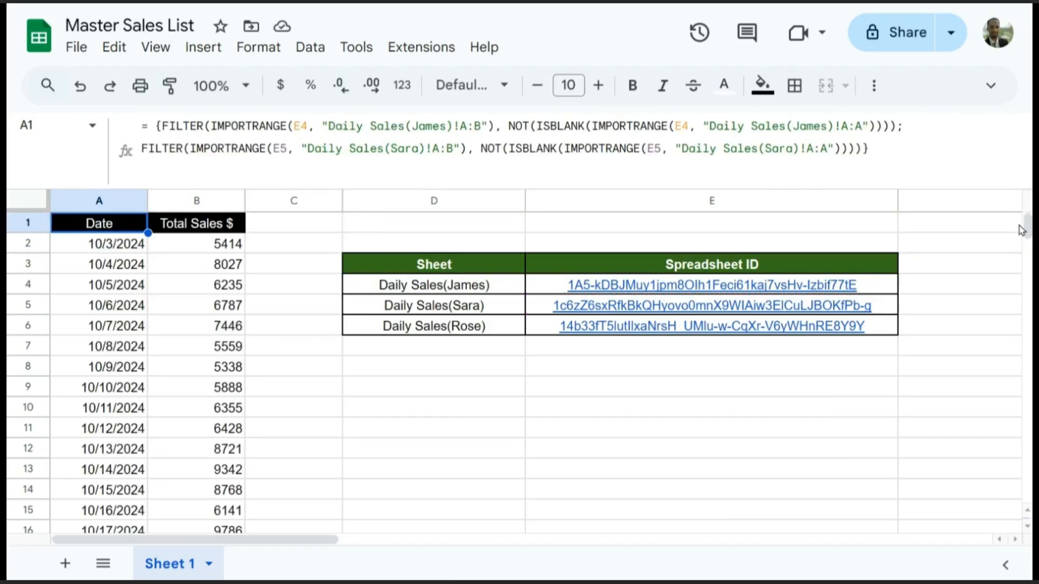
Freeze the first row and inspect the imported rows down to where the second sheet's data begins
{"action": "left_click_drag", "start_coordinate": [1027, 230], "coordinate": [1027, 340]}
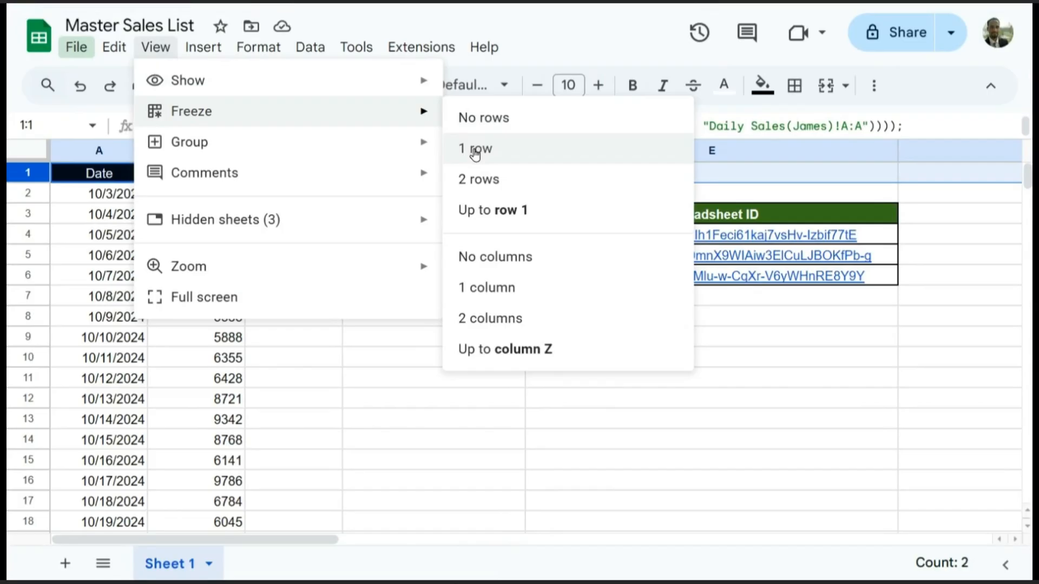
{"action": "left_click", "coordinate": [475, 153]}
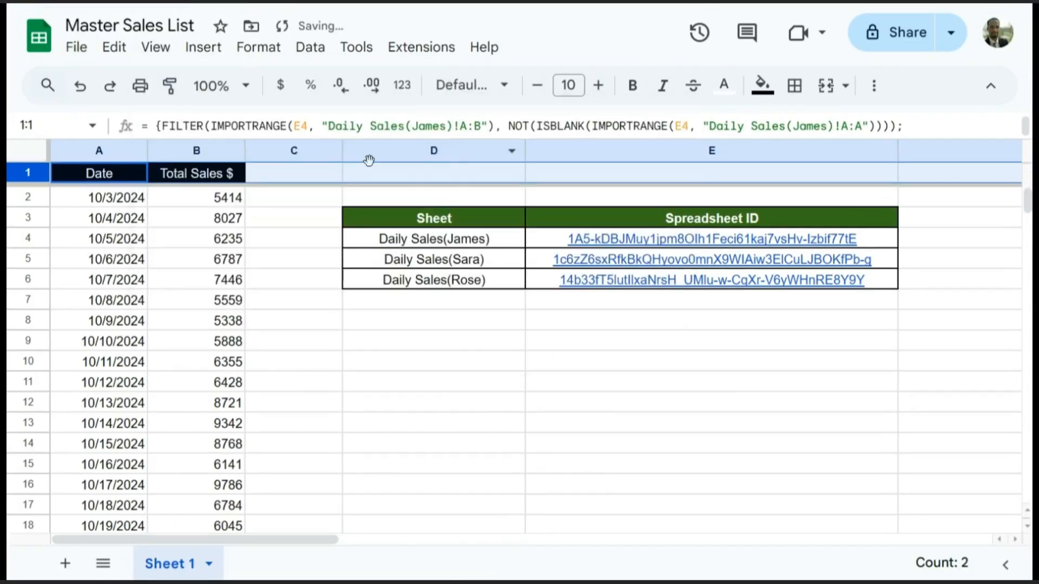
{"action": "scroll", "coordinate": [368, 160], "scroll_direction": "down", "scroll_amount": 15}
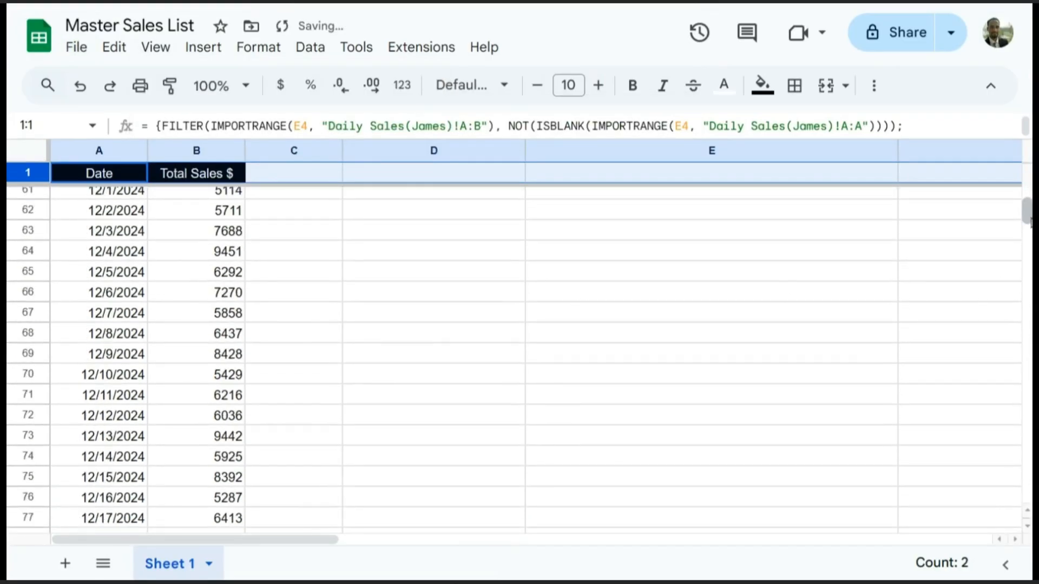
{"action": "left_click_drag", "start_coordinate": [1023, 222], "coordinate": [1013, 269]}
{"action": "scroll", "coordinate": [99, 383], "scroll_direction": "down", "scroll_amount": 3}
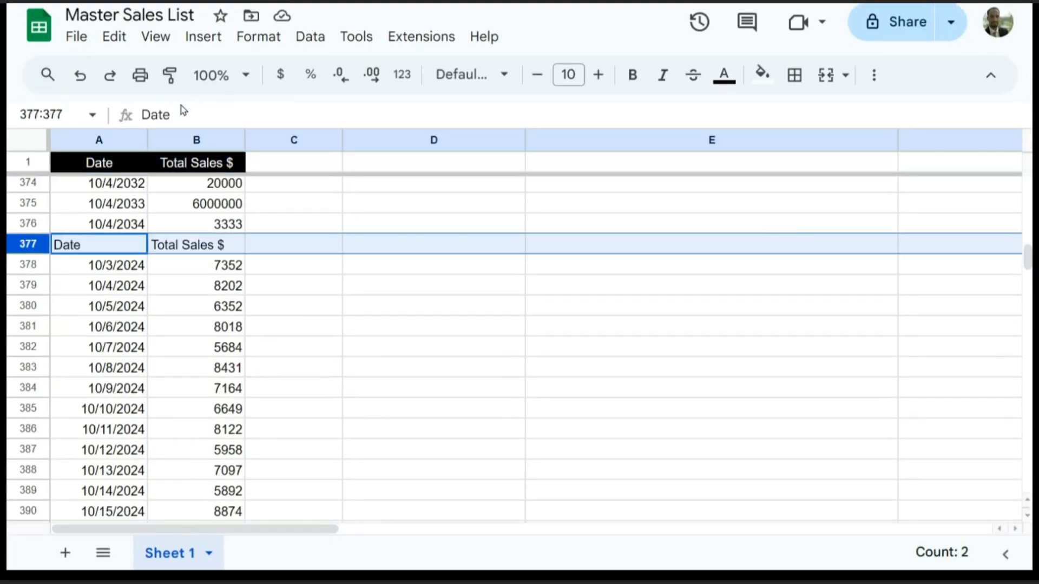
Set the second FILTER's import range to A2:B and its ISBLANK range to A2:A, and apply the A1 formula
{"action": "left_click", "coordinate": [111, 164]}
{"action": "left_click", "coordinate": [203, 115]}
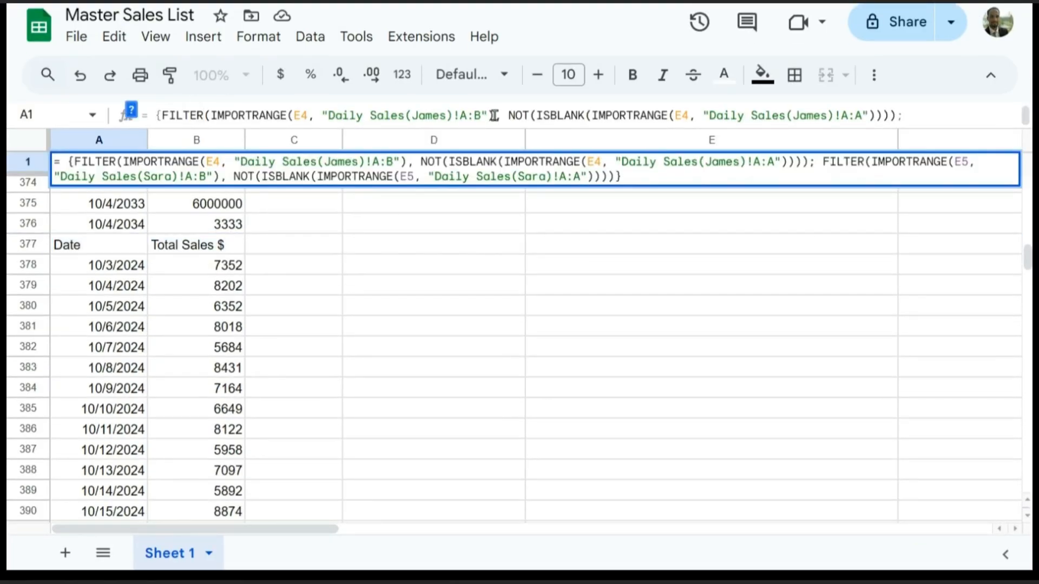
{"action": "left_click_drag", "start_coordinate": [920, 124], "coordinate": [886, 193]}
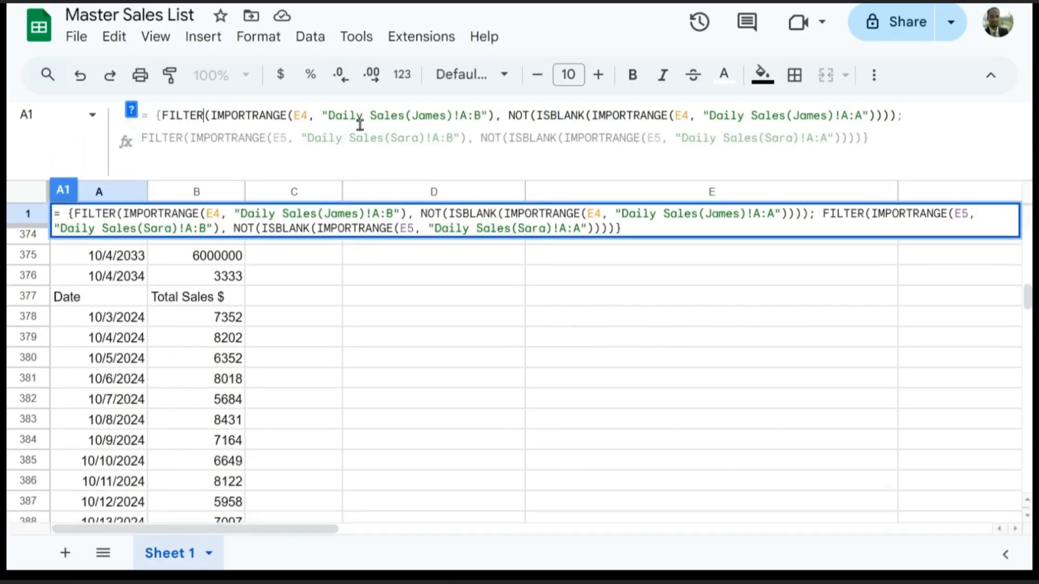
{"action": "left_click", "coordinate": [307, 137]}
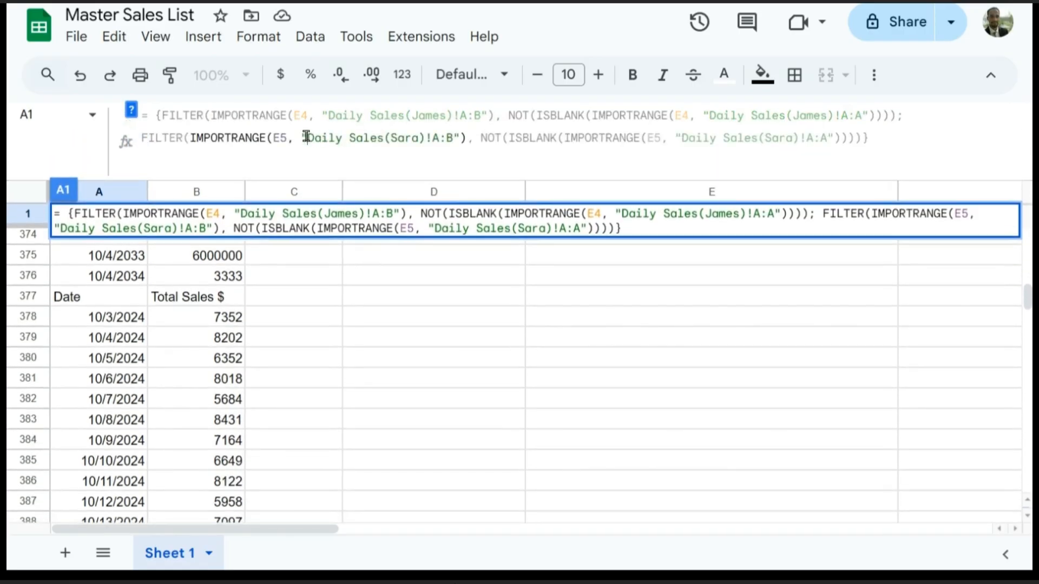
{"action": "left_click", "coordinate": [344, 120]}
{"action": "left_click", "coordinate": [221, 138]}
{"action": "left_click", "coordinate": [438, 138]}
{"action": "type", "text": "2"}
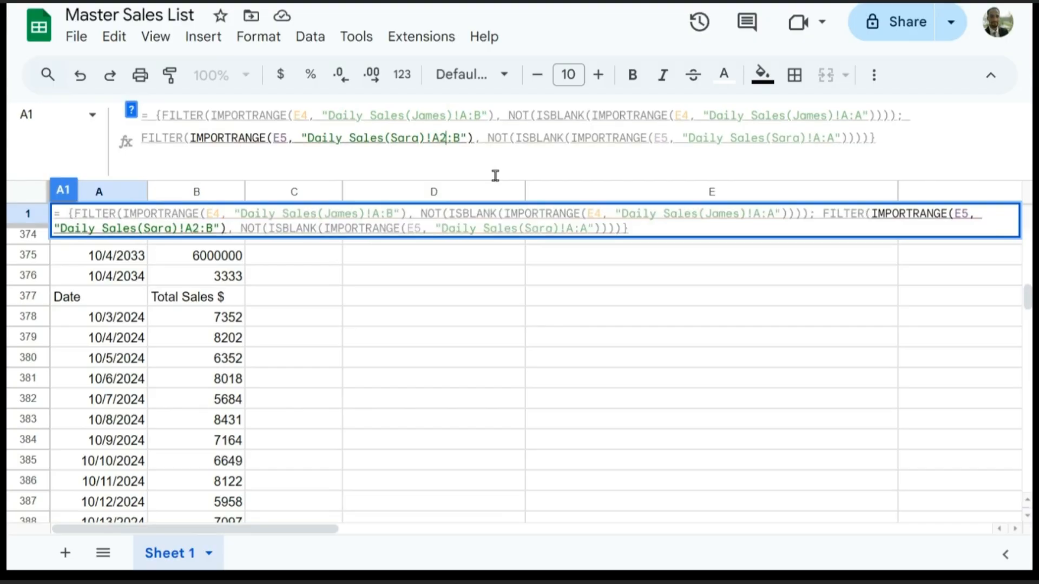
{"action": "left_click", "coordinate": [820, 138]}
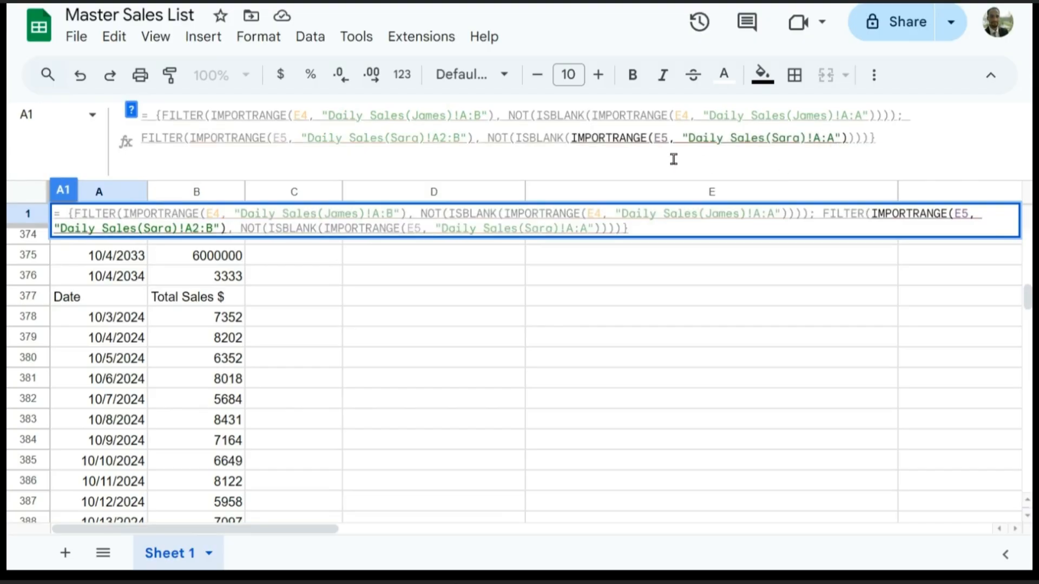
{"action": "type", "text": "2"}
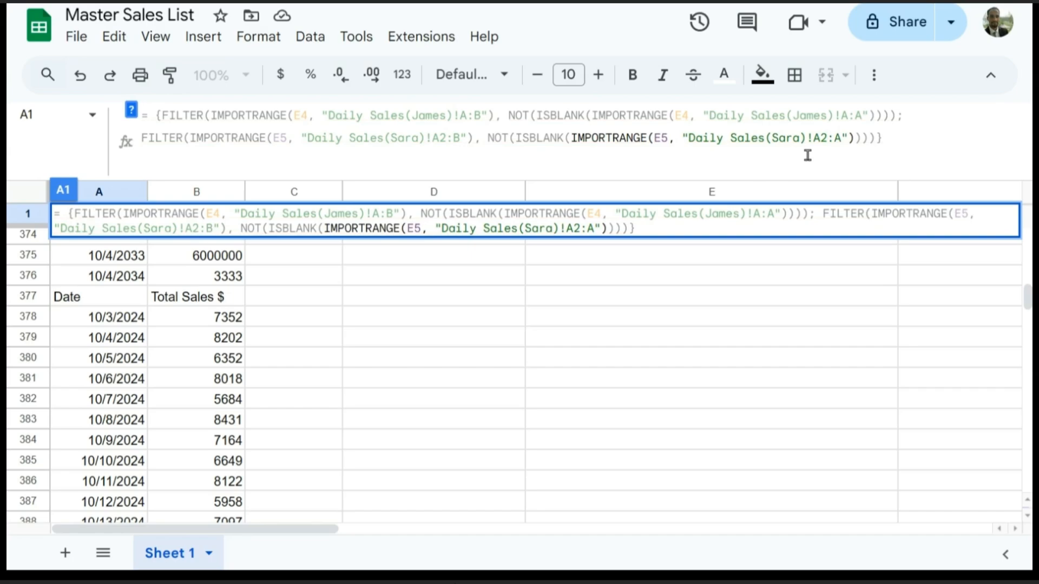
{"action": "key", "text": "Return"}
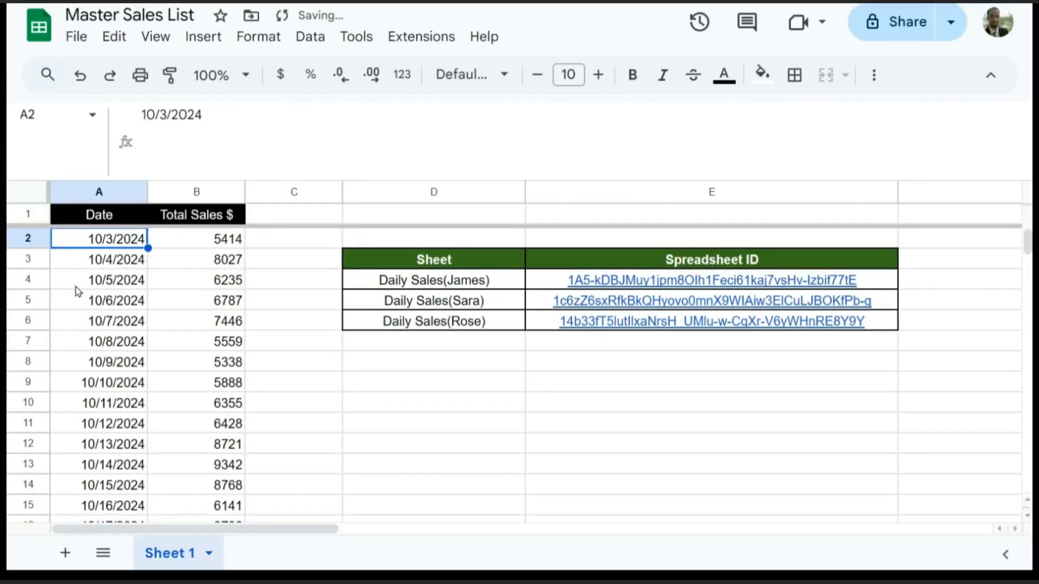
Examine the combined rows where the first sheet's data meets the second's and at the end of the list
{"action": "scroll", "coordinate": [81, 271], "scroll_direction": "down", "scroll_amount": 20}
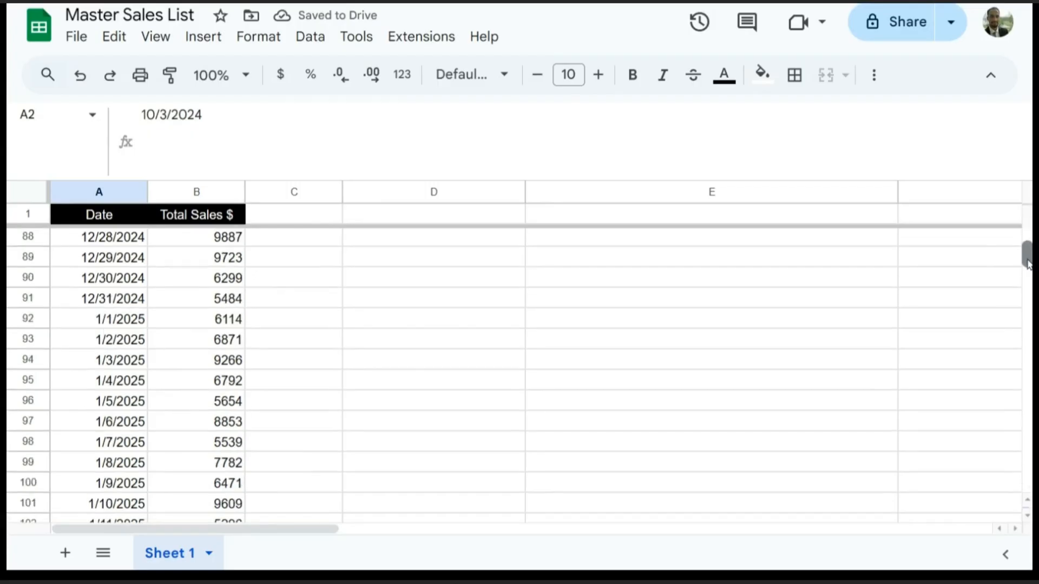
{"action": "left_click_drag", "start_coordinate": [1027, 261], "coordinate": [1017, 304]}
{"action": "scroll", "coordinate": [167, 370], "scroll_direction": "up", "scroll_amount": 5}
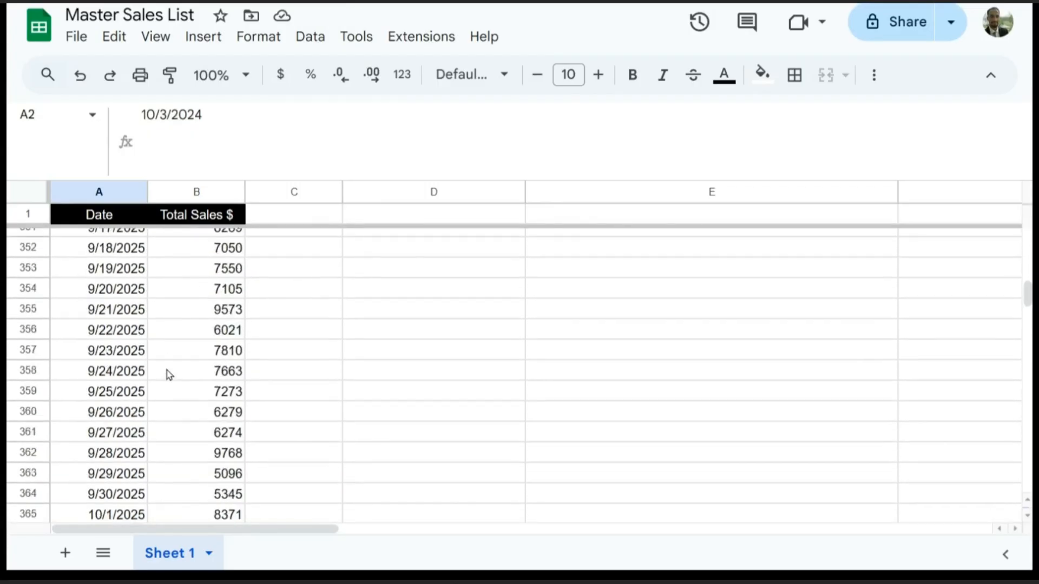
{"action": "scroll", "coordinate": [166, 365], "scroll_direction": "up", "scroll_amount": 5}
{"action": "scroll", "coordinate": [163, 355], "scroll_direction": "down", "scroll_amount": 20}
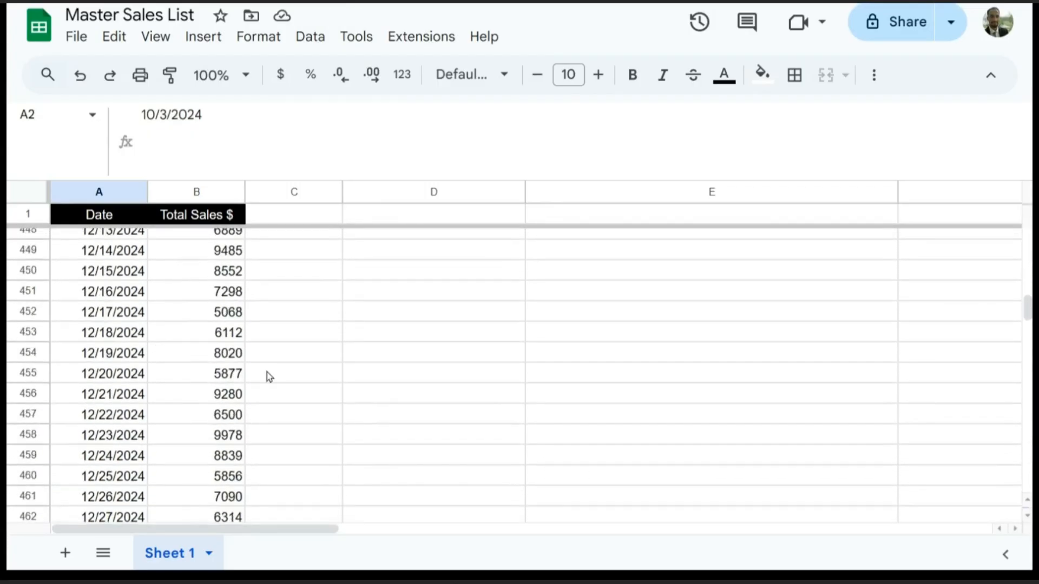
{"action": "scroll", "coordinate": [269, 377], "scroll_direction": "down", "scroll_amount": 5}
{"action": "left_click_drag", "start_coordinate": [1028, 309], "coordinate": [1023, 355]}
{"action": "scroll", "coordinate": [1012, 356], "scroll_direction": "up", "scroll_amount": 4}
{"action": "scroll", "coordinate": [1013, 352], "scroll_direction": "up", "scroll_amount": 4}
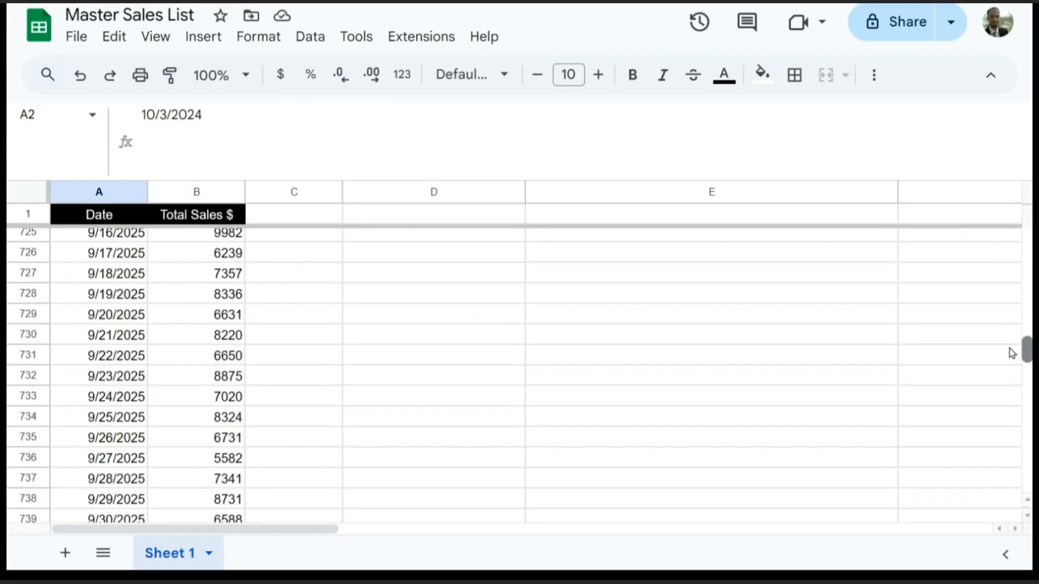
{"action": "scroll", "coordinate": [332, 294], "scroll_direction": "down", "scroll_amount": 2}
{"action": "scroll", "coordinate": [230, 292], "scroll_direction": "up", "scroll_amount": 3}
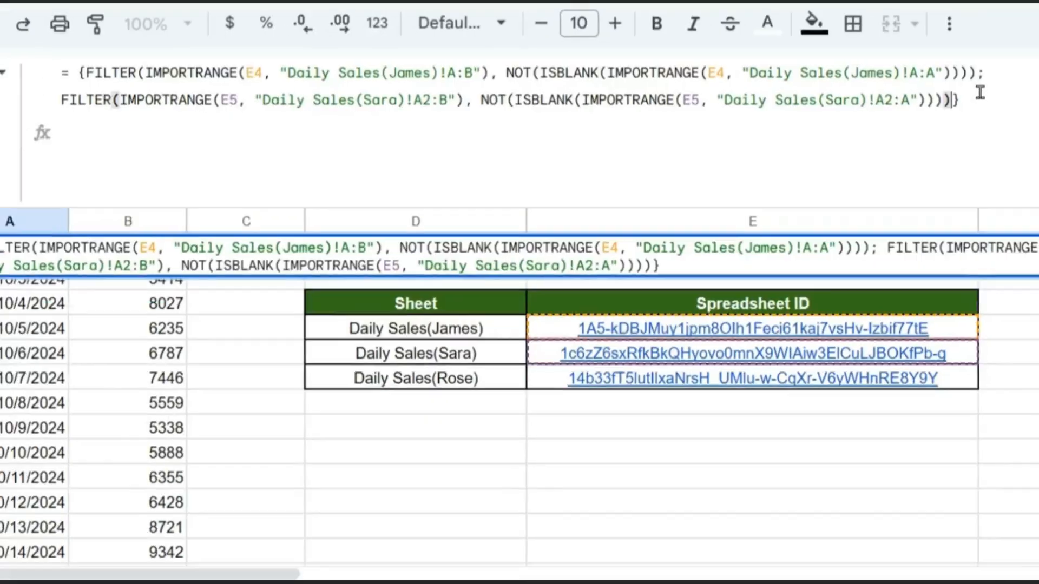
Append a duplicate of the second FILTER expression after a semicolon in A1, and select the spreadsheet ID in E6
{"action": "type", "text": ";"}
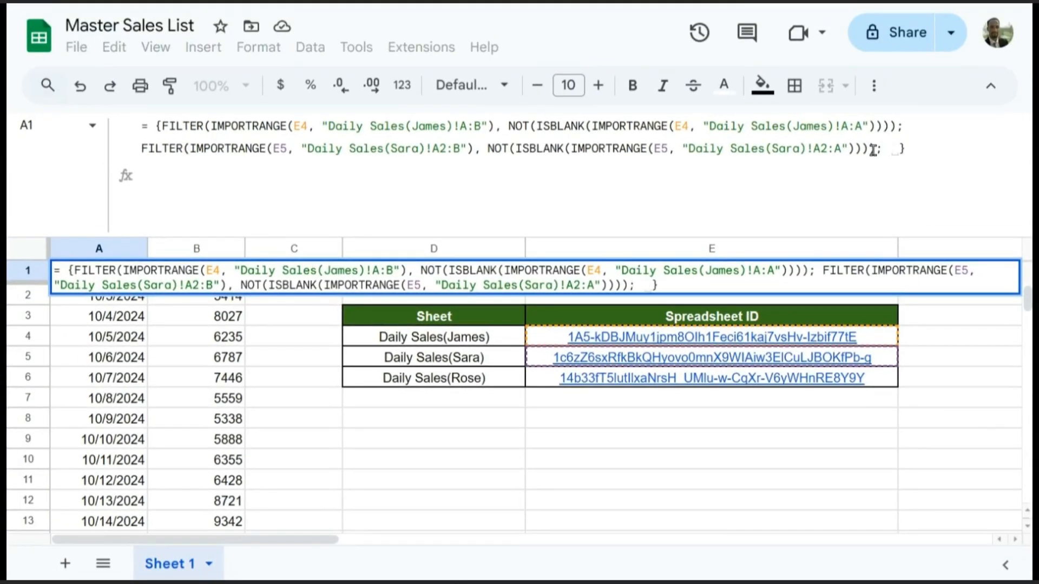
{"action": "left_click_drag", "start_coordinate": [875, 150], "coordinate": [138, 148]}
{"action": "key", "text": "ctrl+c"}
{"action": "left_click", "coordinate": [883, 151]}
{"action": "key", "text": "ctrl+v"}
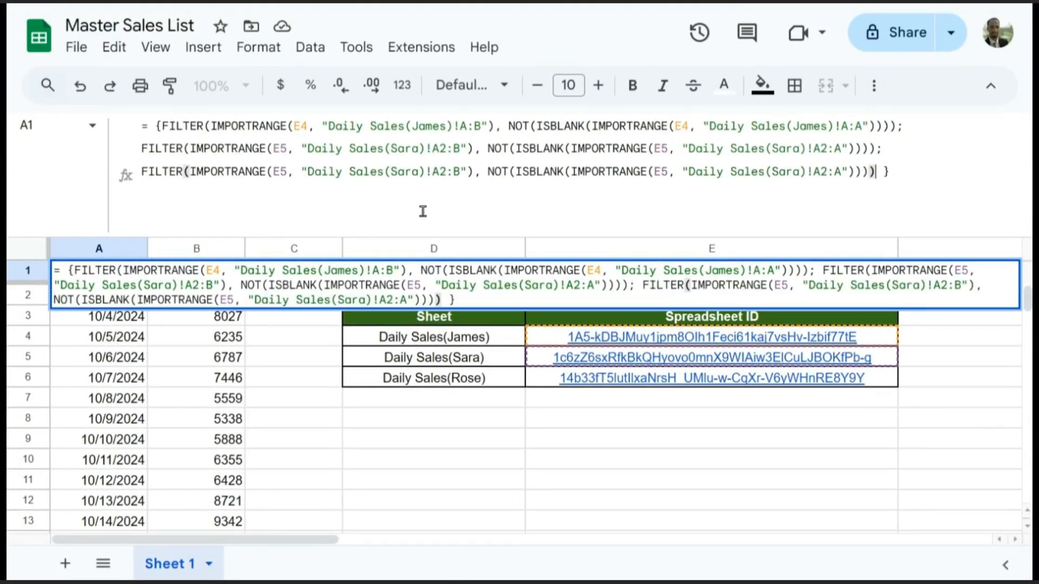
{"action": "left_click", "coordinate": [516, 384]}
{"action": "left_click", "coordinate": [538, 380]}
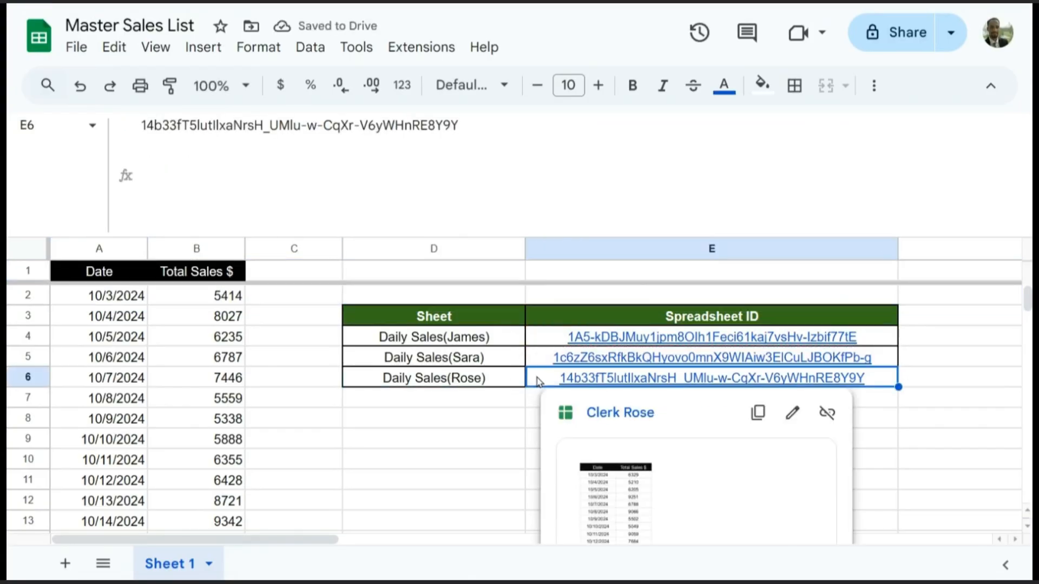
In A1's third FILTER, point the first IMPORTRANGE at cell E6 and the third clerk's daily sales sheet
{"action": "left_click", "coordinate": [129, 273]}
{"action": "left_click", "coordinate": [400, 171]}
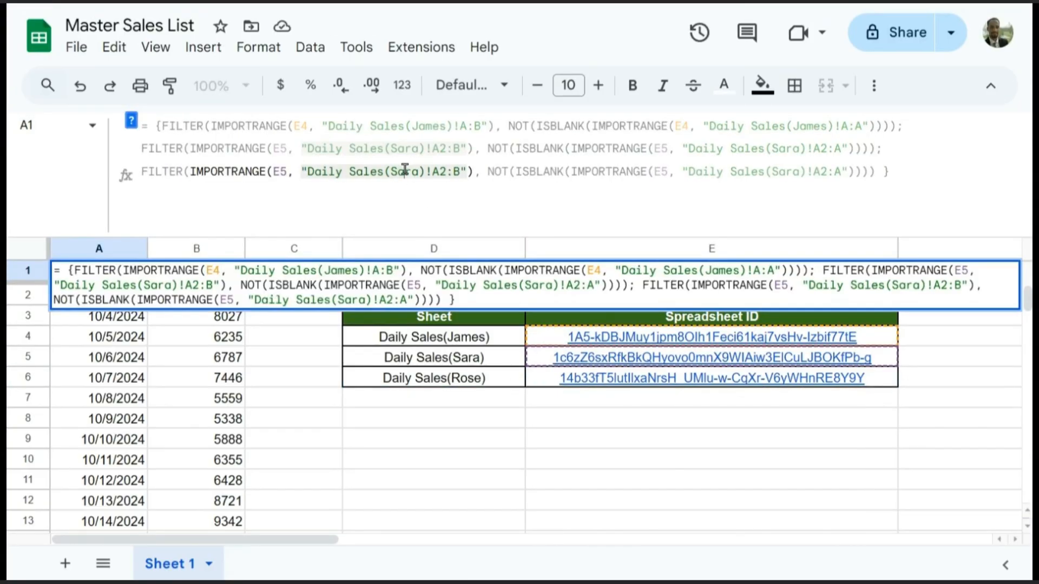
{"action": "double_click", "coordinate": [400, 171]}
{"action": "type", "text": "ROS"}
{"action": "key", "text": "BackSpace"}
{"action": "type", "text": "ose"}
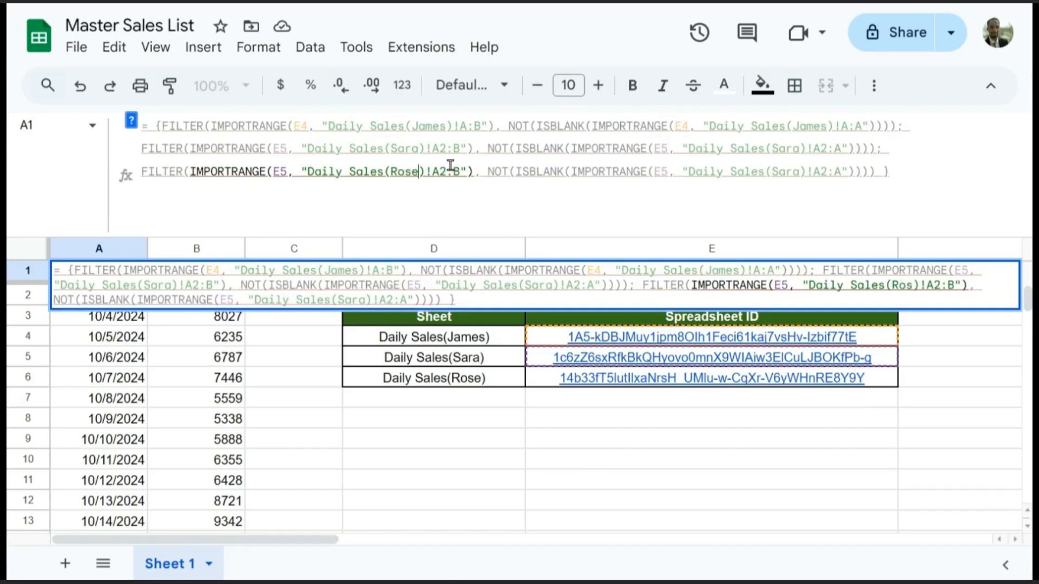
{"action": "left_click_drag", "start_coordinate": [280, 168], "coordinate": [288, 168]}
{"action": "type", "text": "6"}
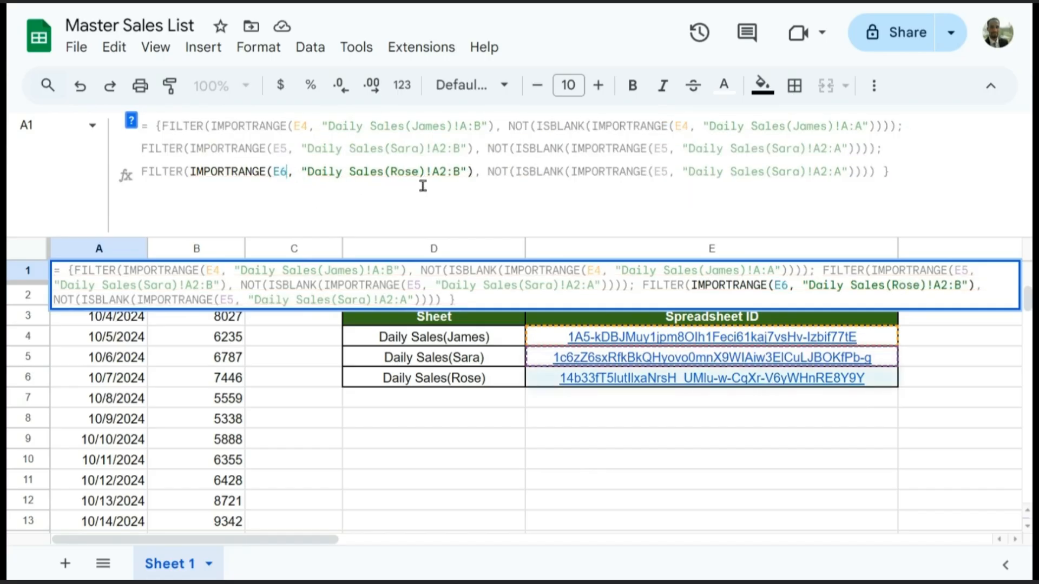
Point the third FILTER's ISBLANK import at E6 and the third clerk's sheet, and apply the A1 formula
{"action": "left_click_drag", "start_coordinate": [661, 173], "coordinate": [668, 172]}
{"action": "type", "text": "6"}
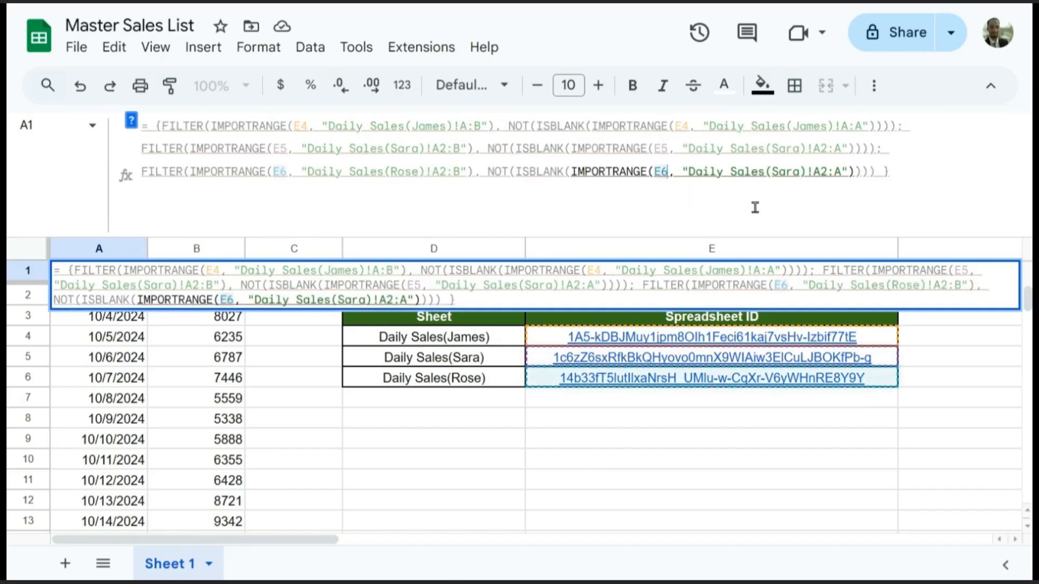
{"action": "left_click_drag", "start_coordinate": [773, 172], "coordinate": [797, 171]}
{"action": "type", "text": "Rose"}
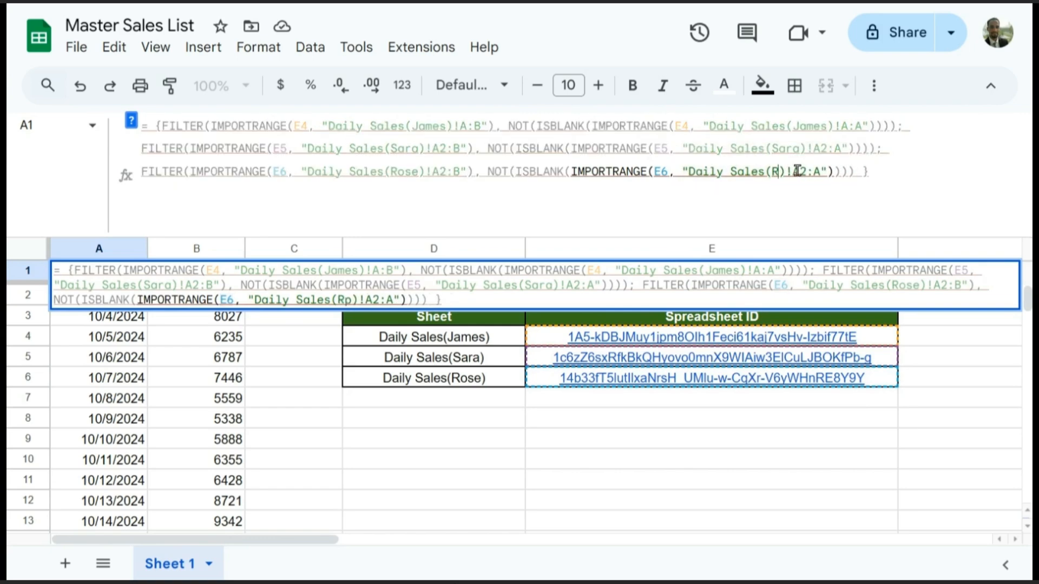
{"action": "key", "text": "Return"}
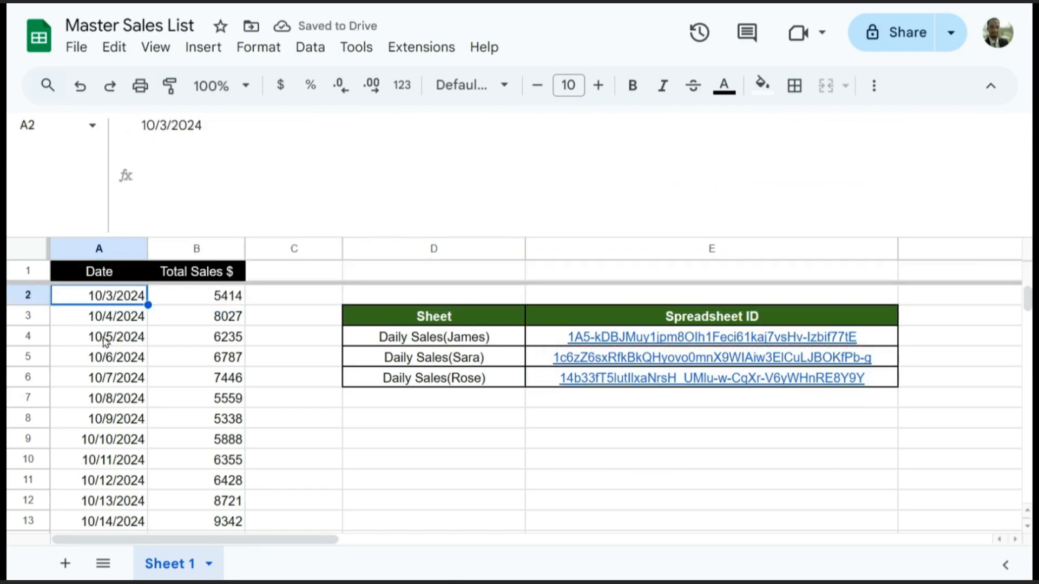
Examine the combined date and sales rows further down the master list
{"action": "scroll", "coordinate": [105, 341], "scroll_direction": "down", "scroll_amount": 10}
{"action": "scroll", "coordinate": [131, 346], "scroll_direction": "up", "scroll_amount": 12}
{"action": "scroll", "coordinate": [138, 368], "scroll_direction": "down", "scroll_amount": 20}
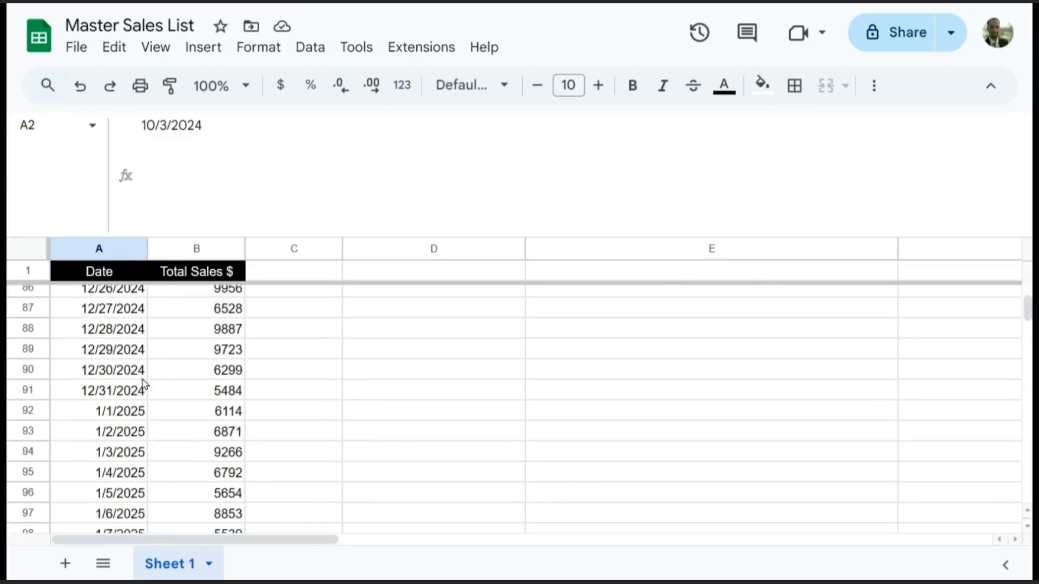
{"action": "left_click_drag", "start_coordinate": [1023, 314], "coordinate": [1018, 424]}
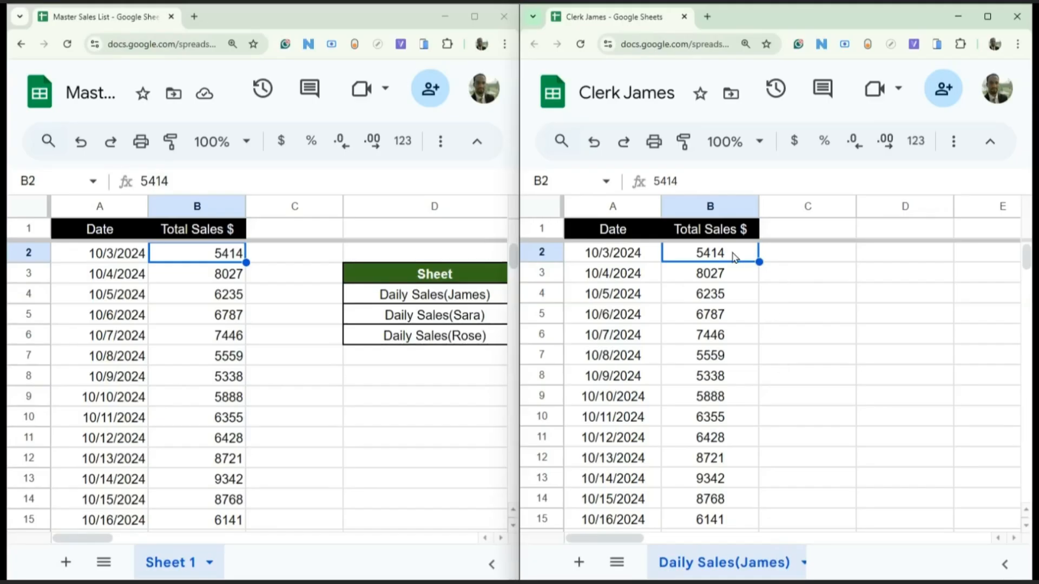
In the first clerk's spreadsheet, append 00 to the 10/3/2024 sales value in B2
{"action": "double_click", "coordinate": [735, 257]}
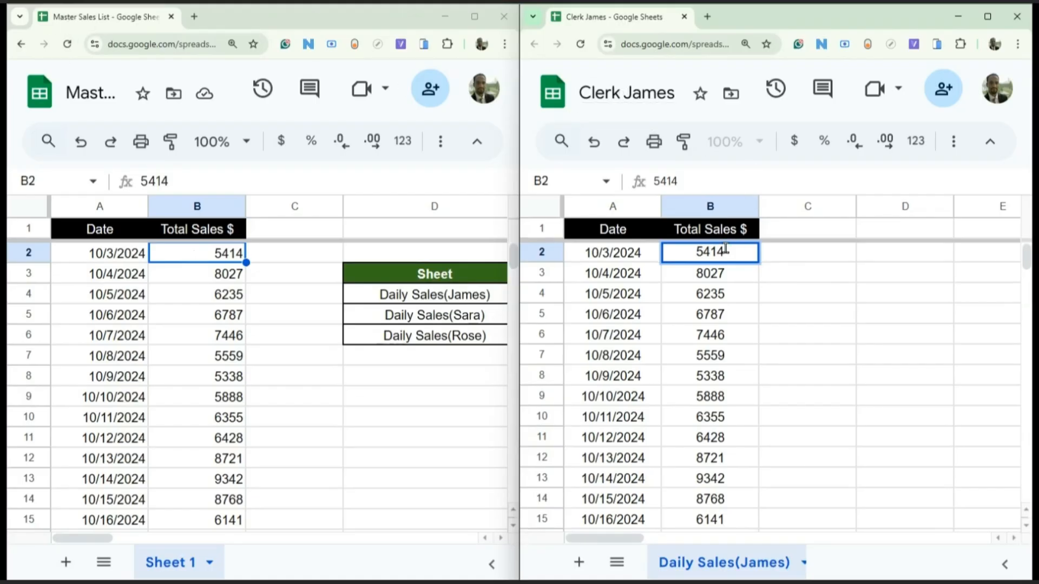
{"action": "type", "text": "00"}
{"action": "key", "text": "Return"}
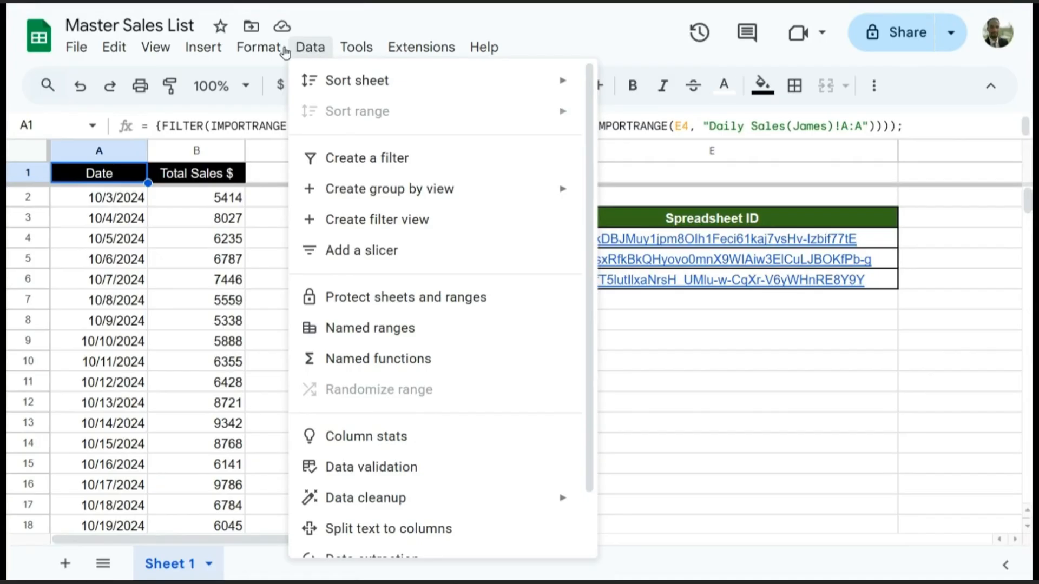
Create a pivot table on a new sheet from the master list range 'Sheet 1'!A1:B1098
{"action": "mouse_move", "coordinate": [146, 48]}
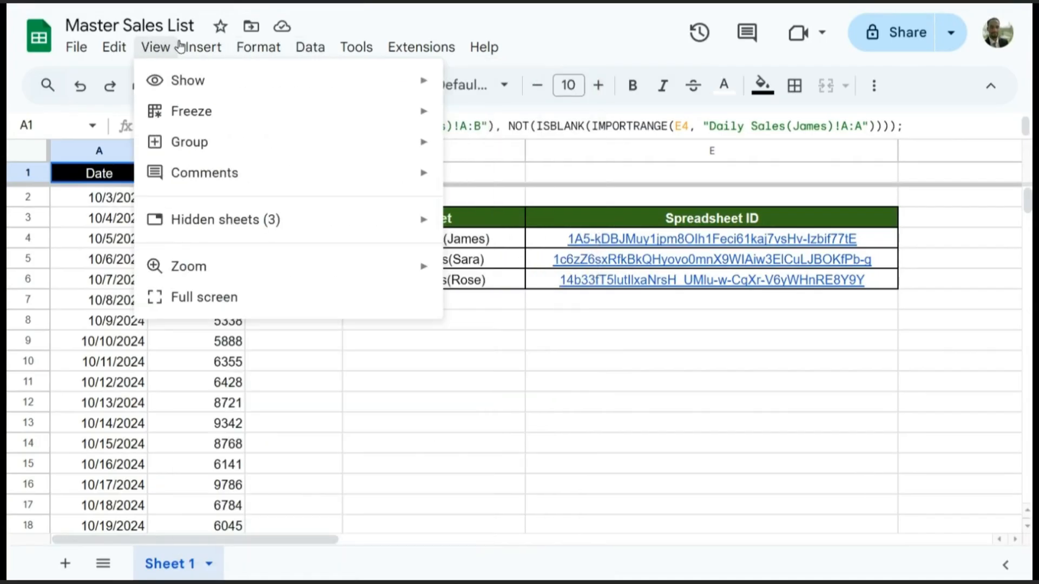
{"action": "mouse_move", "coordinate": [198, 48]}
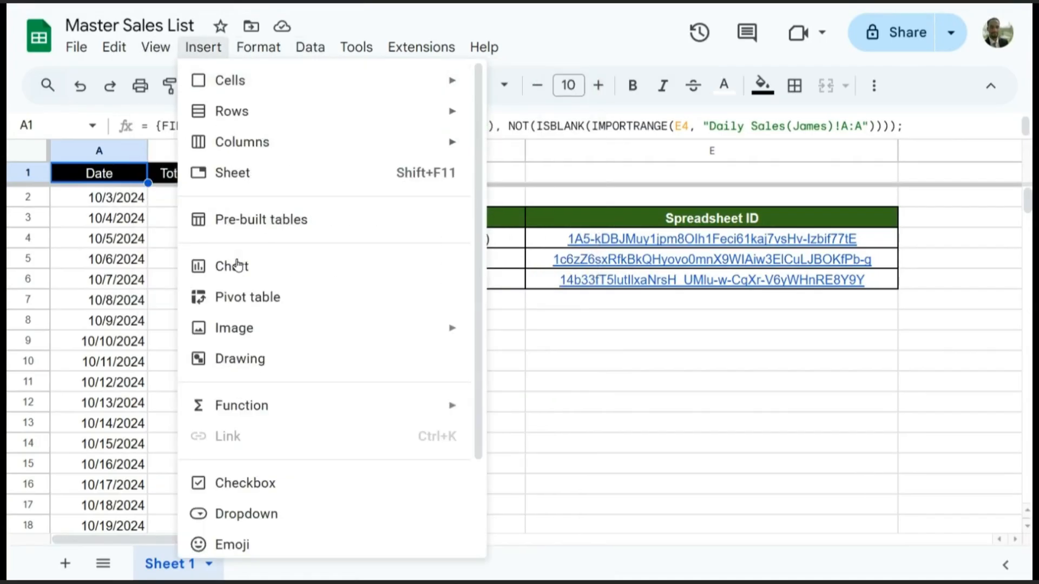
{"action": "left_click", "coordinate": [244, 308]}
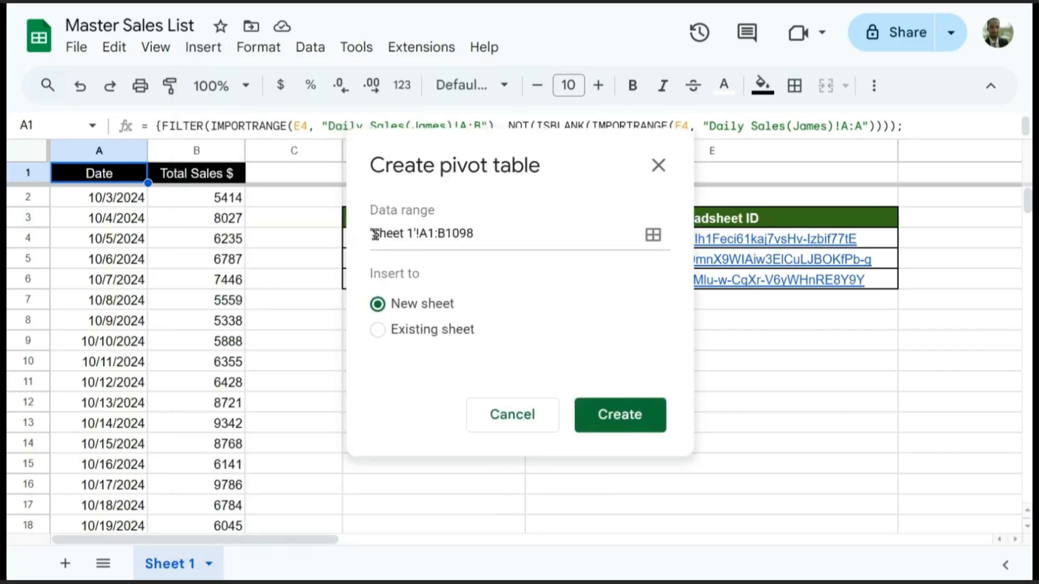
{"action": "triple_click", "coordinate": [427, 234]}
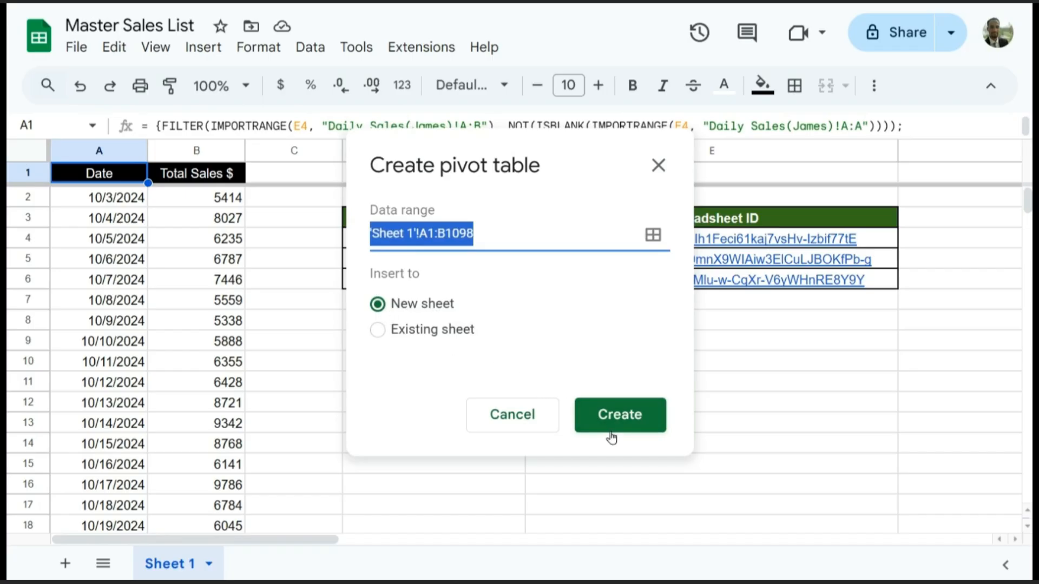
{"action": "left_click", "coordinate": [620, 423]}
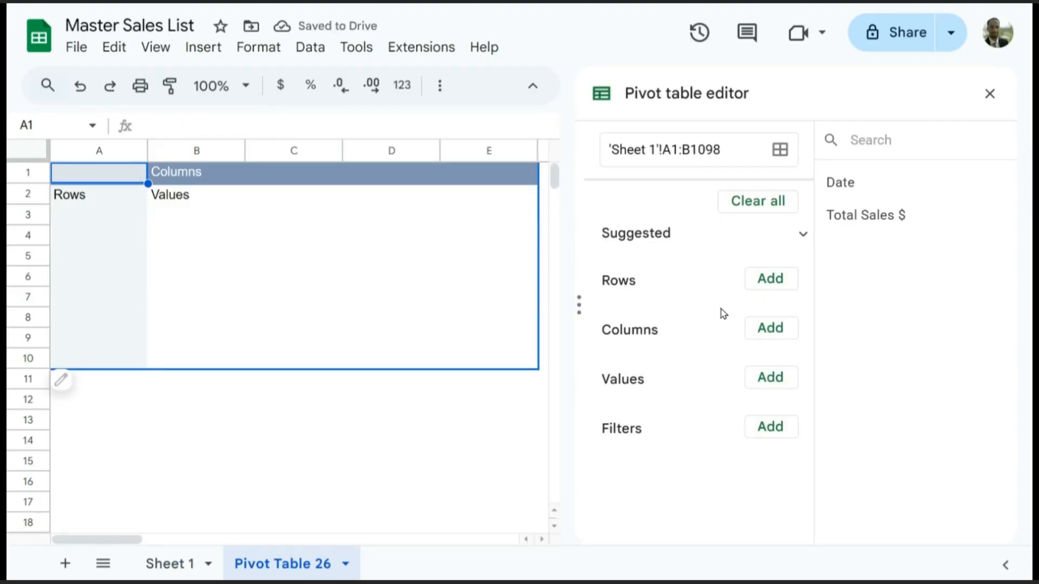
Add Date as the pivot table's rows and Total Sales $ as its values, and close the pivot table editor
{"action": "left_click", "coordinate": [766, 281]}
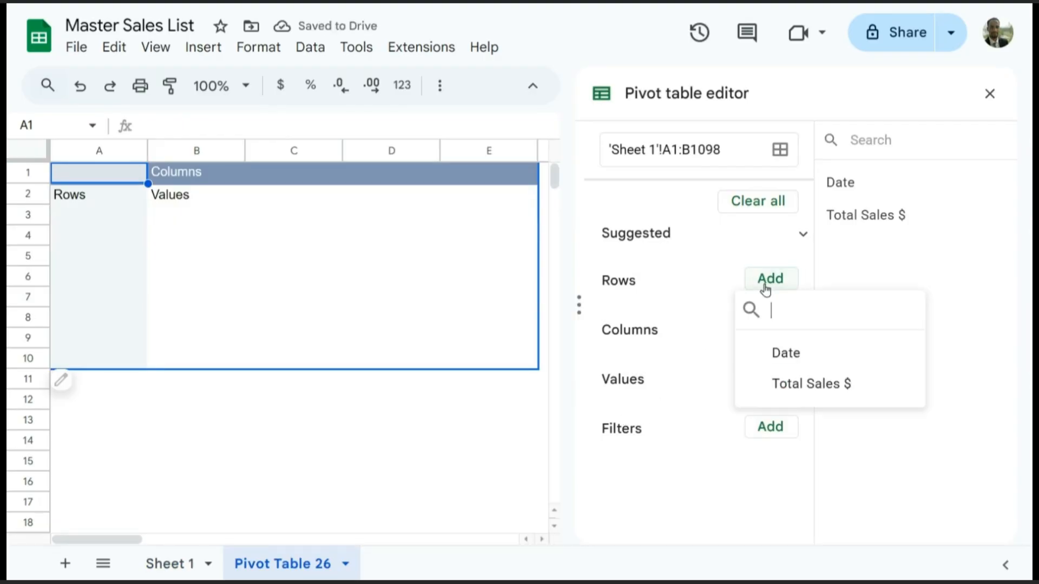
{"action": "left_click", "coordinate": [790, 362]}
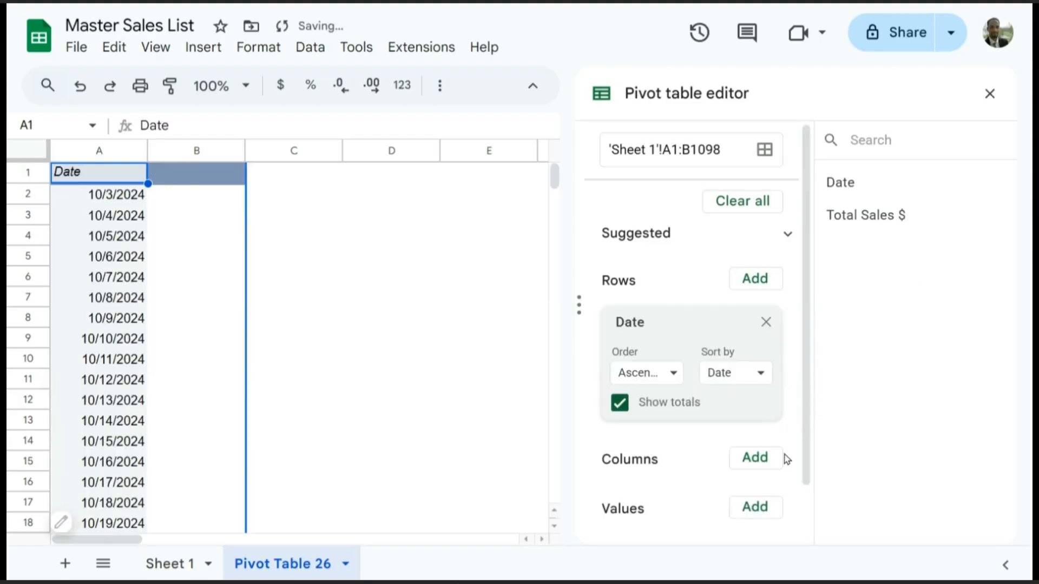
{"action": "left_click", "coordinate": [761, 509]}
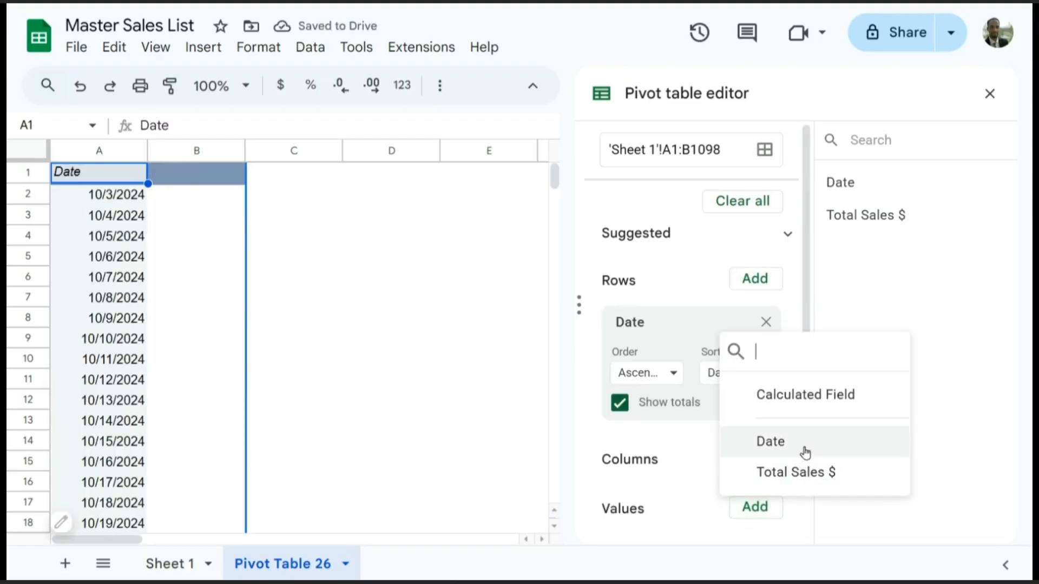
{"action": "left_click", "coordinate": [793, 474]}
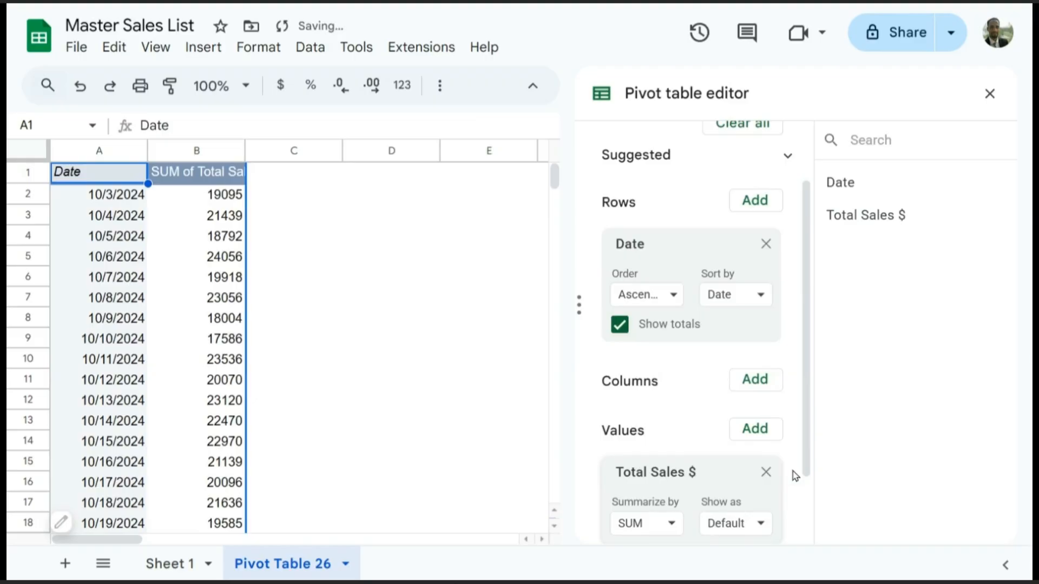
{"action": "left_click", "coordinate": [990, 95]}
Widen column B to fit its header and center-align the contents of columns A and B
{"action": "left_click_drag", "start_coordinate": [246, 151], "coordinate": [292, 150]}
{"action": "left_click_drag", "start_coordinate": [84, 179], "coordinate": [216, 173]}
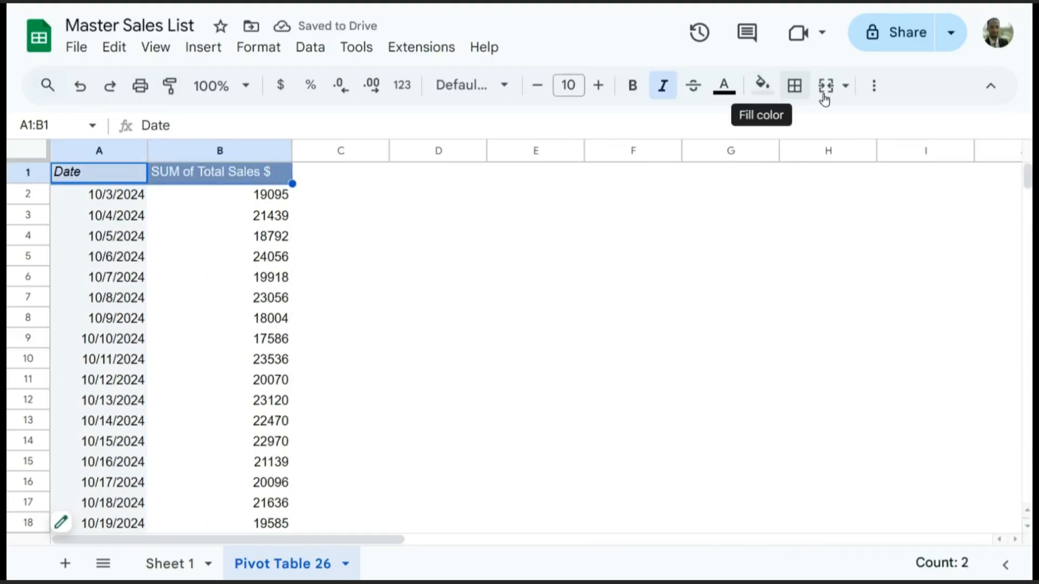
{"action": "left_click", "coordinate": [872, 86]}
{"action": "left_click", "coordinate": [509, 124]}
{"action": "left_click", "coordinate": [536, 160]}
{"action": "left_click_drag", "start_coordinate": [106, 150], "coordinate": [220, 151]}
{"action": "left_click", "coordinate": [874, 86]}
{"action": "left_click", "coordinate": [541, 124]}
{"action": "left_click", "coordinate": [578, 160]}
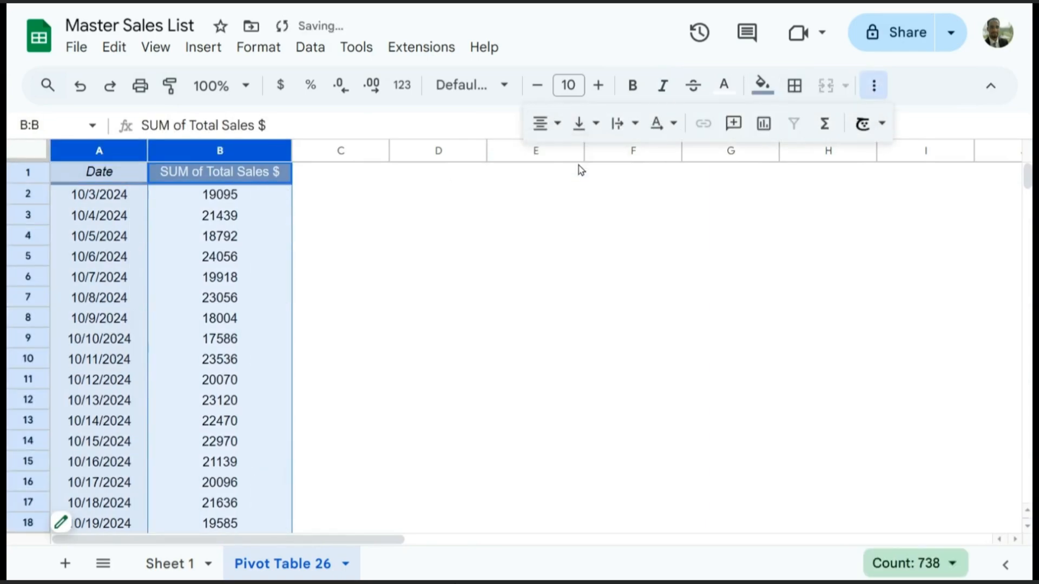
{"action": "left_click", "coordinate": [520, 256]}
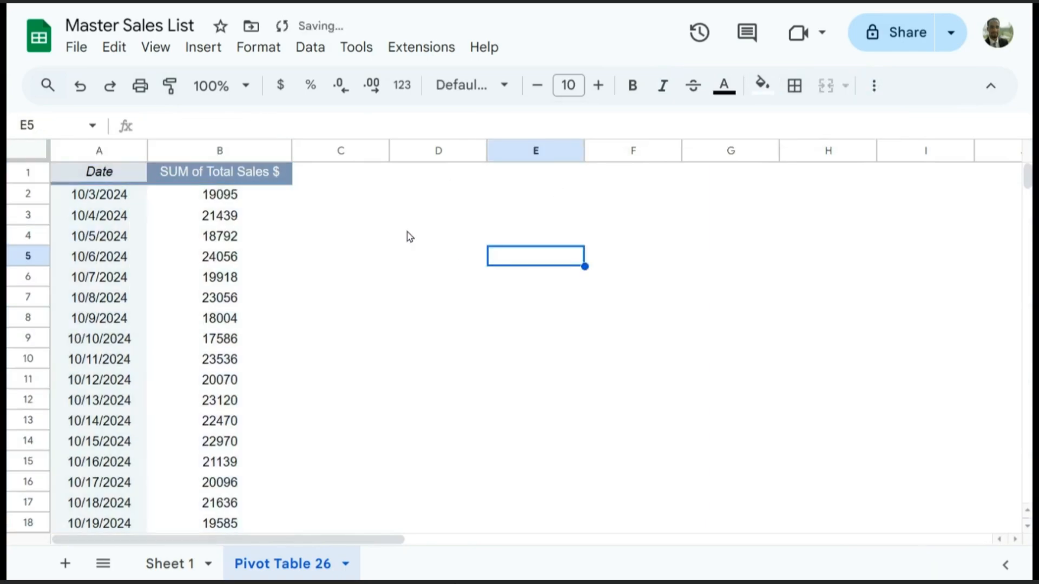
Rename the pivot table sheet as Dashboard
{"action": "double_click", "coordinate": [306, 569]}
{"action": "type", "text": "Dashboard"}
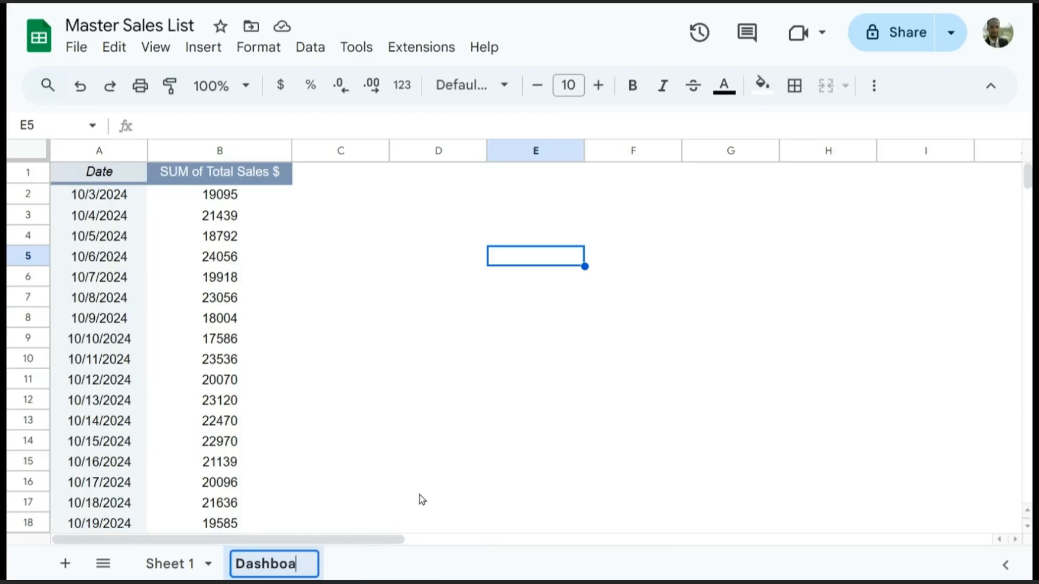
{"action": "key", "text": "Return"}
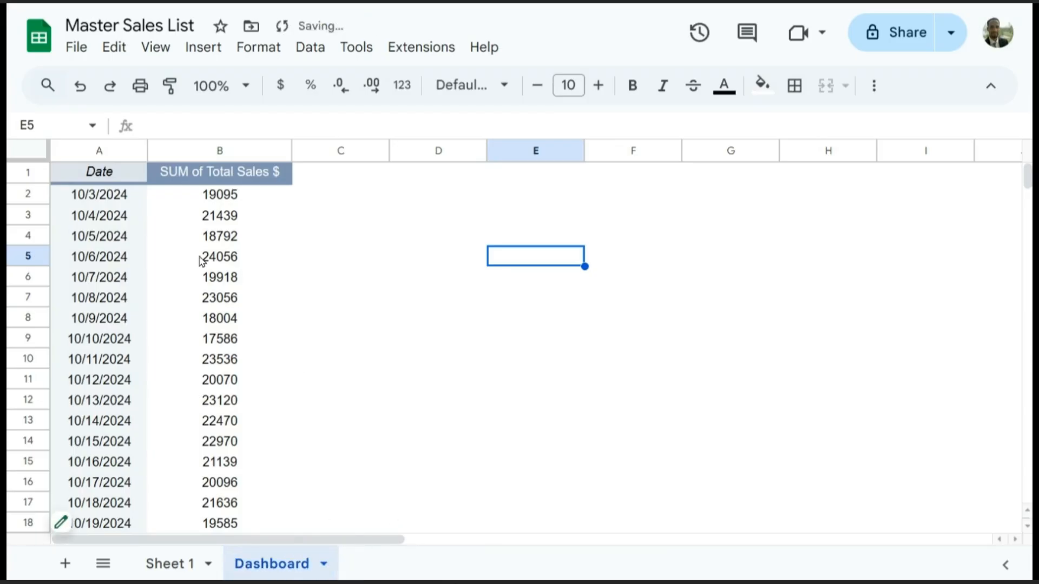
Insert a chart from the pivot table's range A1:B368, leaving out the Grand Total row
{"action": "left_click", "coordinate": [32, 194]}
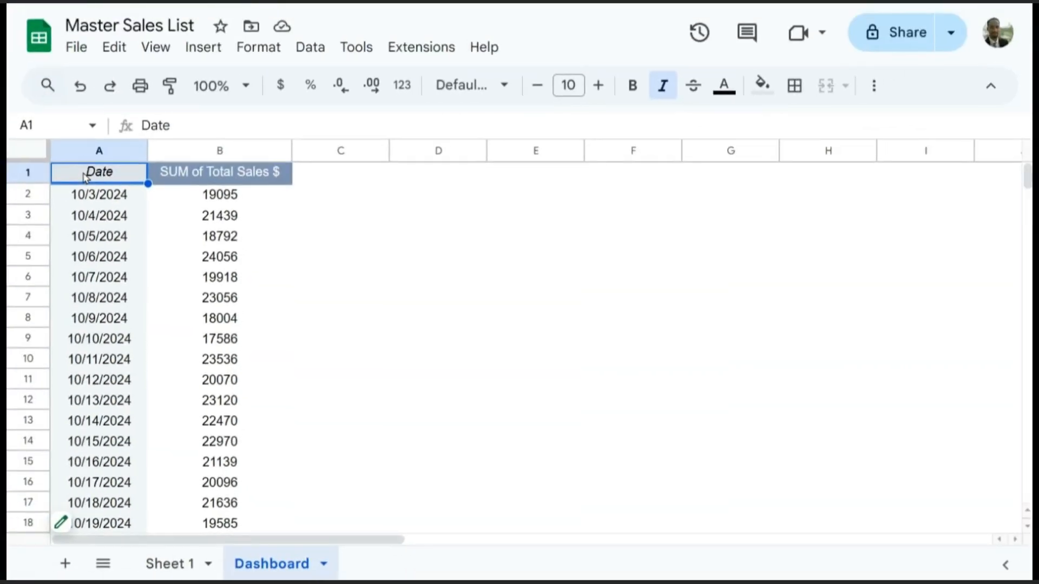
{"action": "left_click_drag", "start_coordinate": [85, 178], "coordinate": [181, 179]}
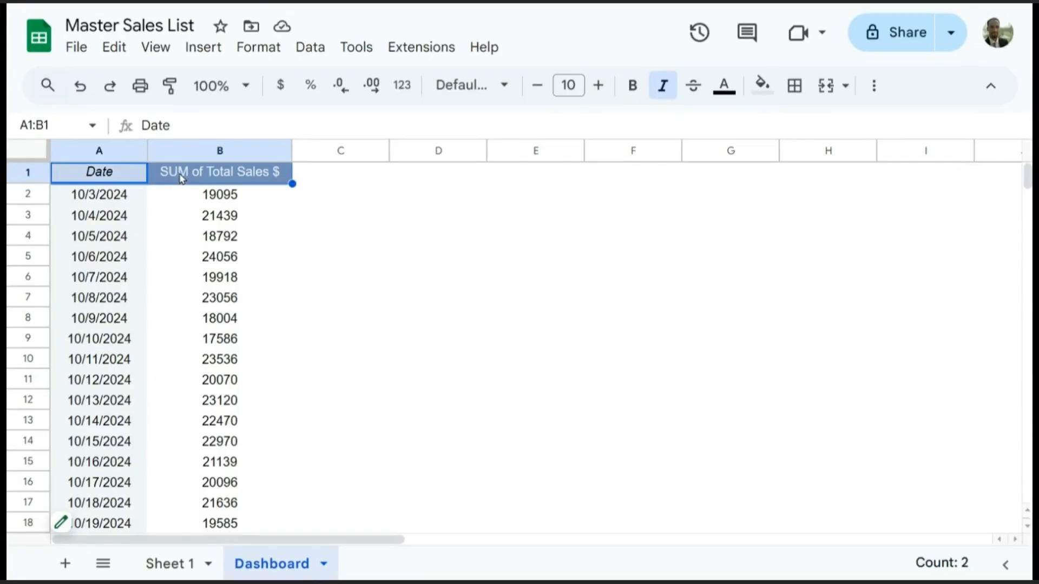
{"action": "key", "text": "ctrl+shift+Down"}
{"action": "key", "text": "shift+Up"}
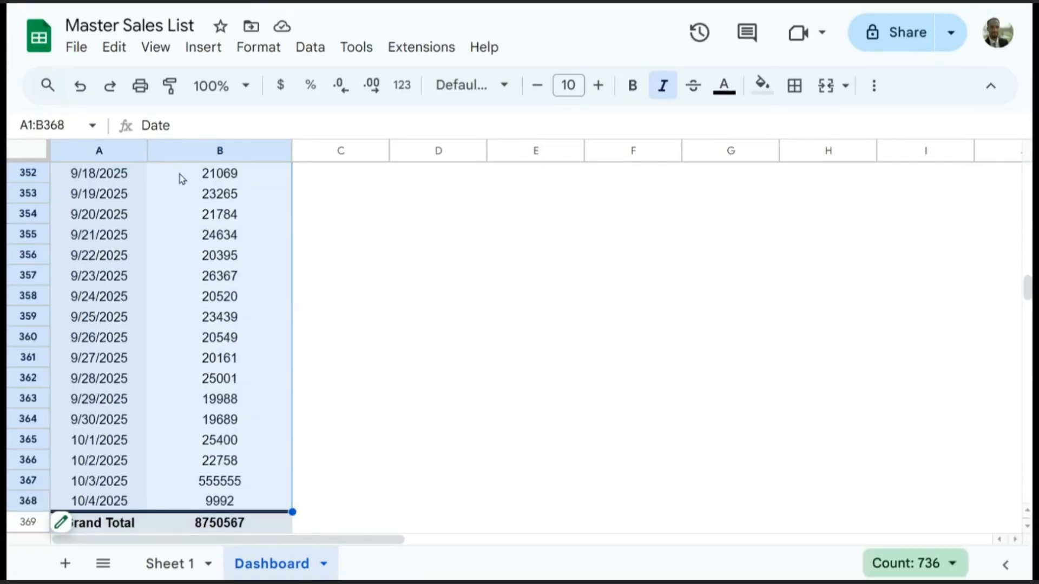
{"action": "left_click", "coordinate": [205, 50]}
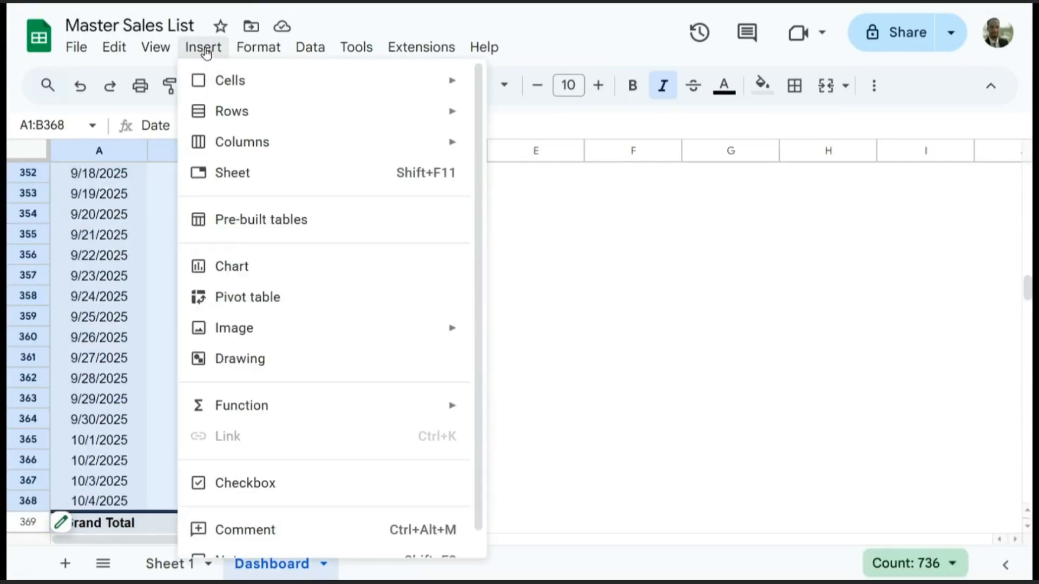
{"action": "left_click", "coordinate": [254, 277]}
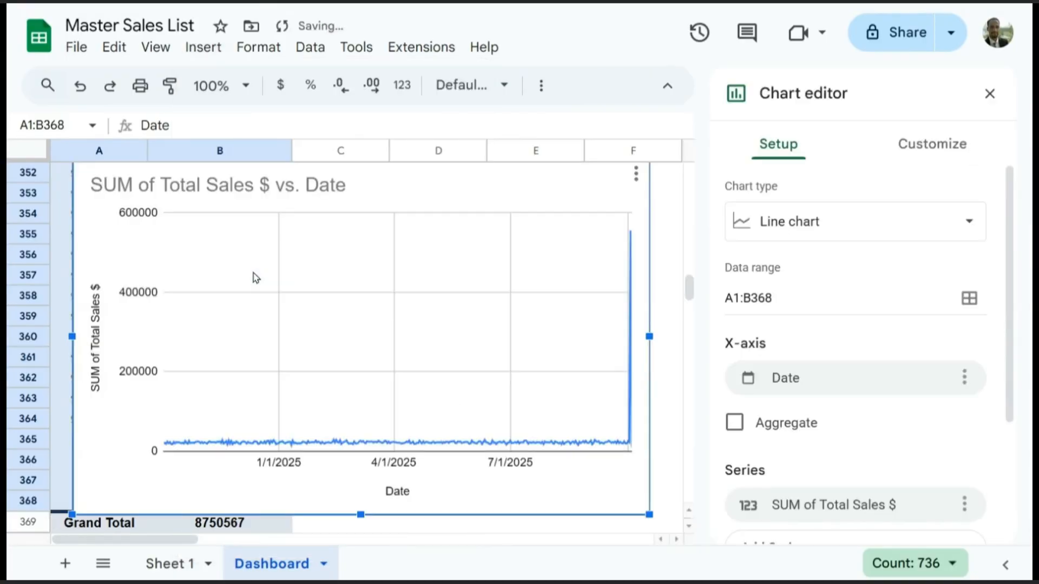
Change the chart type to Scorecard chart and shrink the chart to about half its width and height
{"action": "left_click", "coordinate": [839, 222]}
{"action": "scroll", "coordinate": [861, 379], "scroll_direction": "down", "scroll_amount": 10}
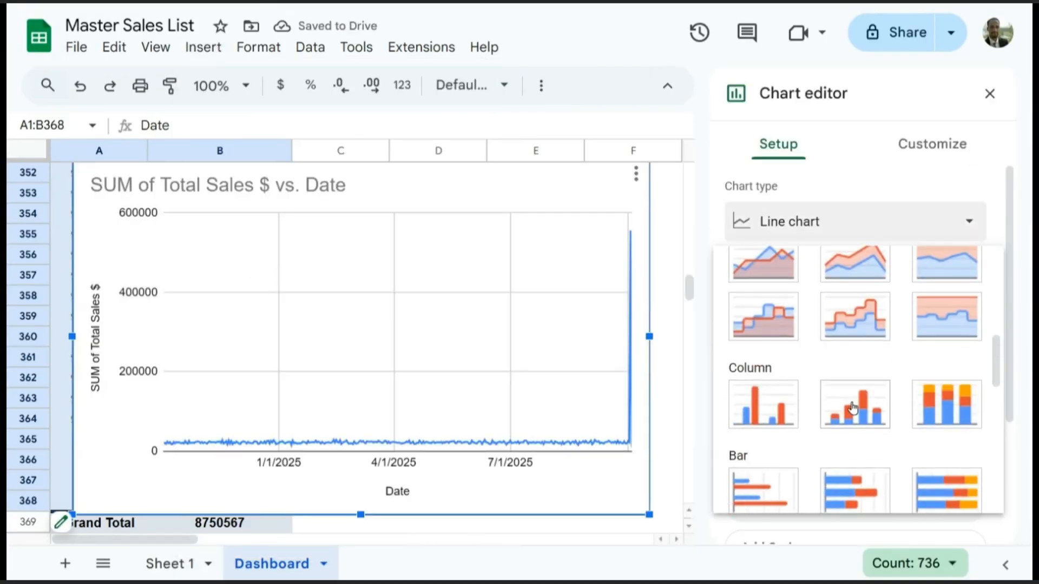
{"action": "scroll", "coordinate": [849, 431], "scroll_direction": "down", "scroll_amount": 5}
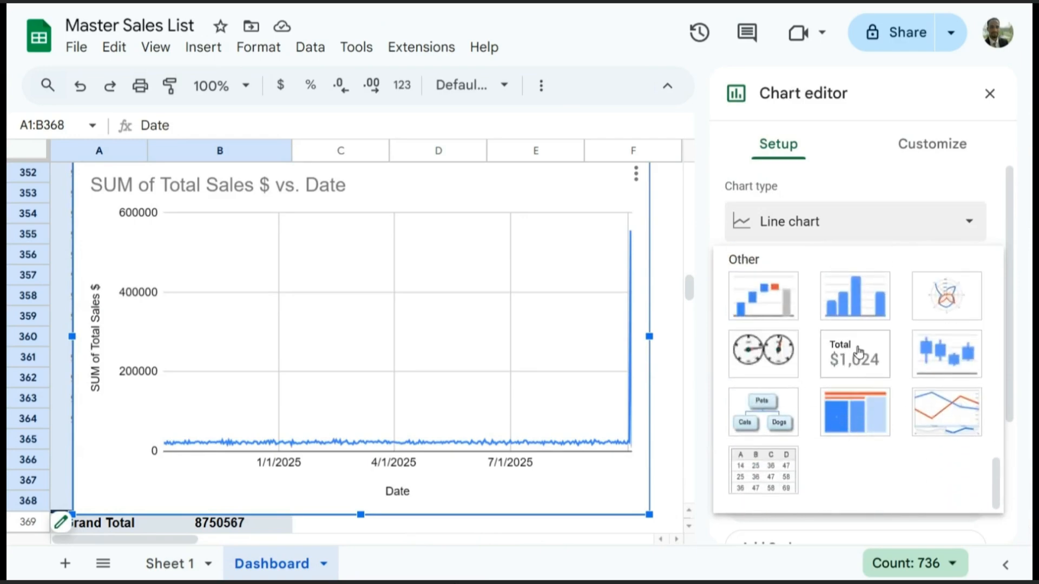
{"action": "key", "text": "super+plus"}
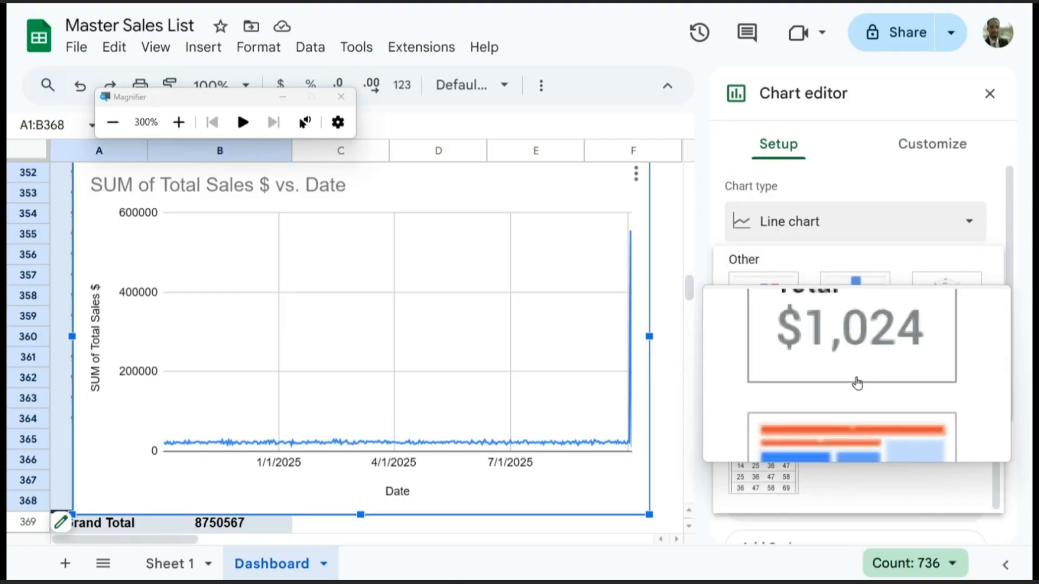
{"action": "left_click", "coordinate": [856, 383]}
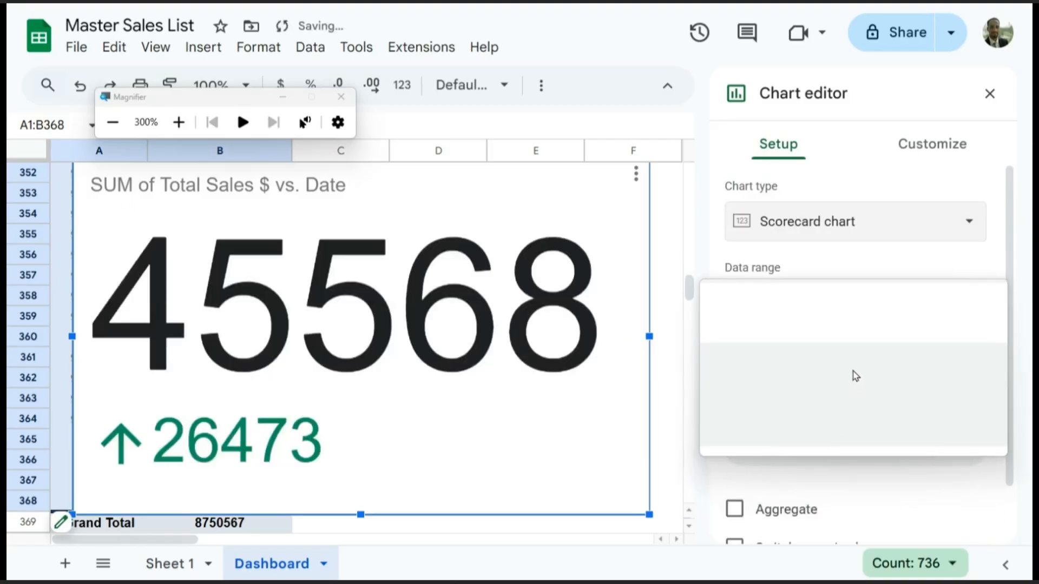
{"action": "key", "text": "super+Escape"}
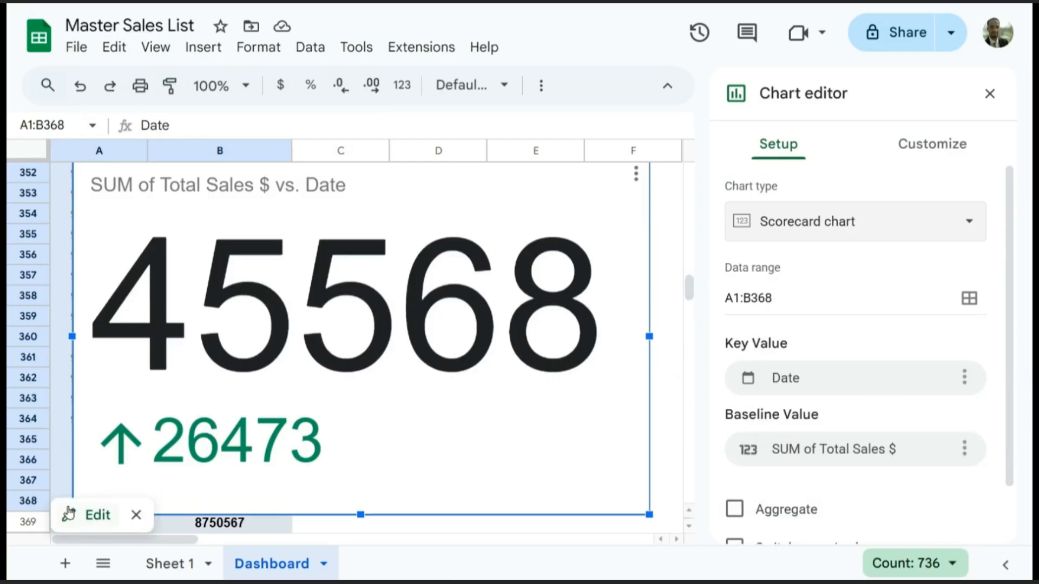
{"action": "left_click_drag", "start_coordinate": [645, 512], "coordinate": [353, 332]}
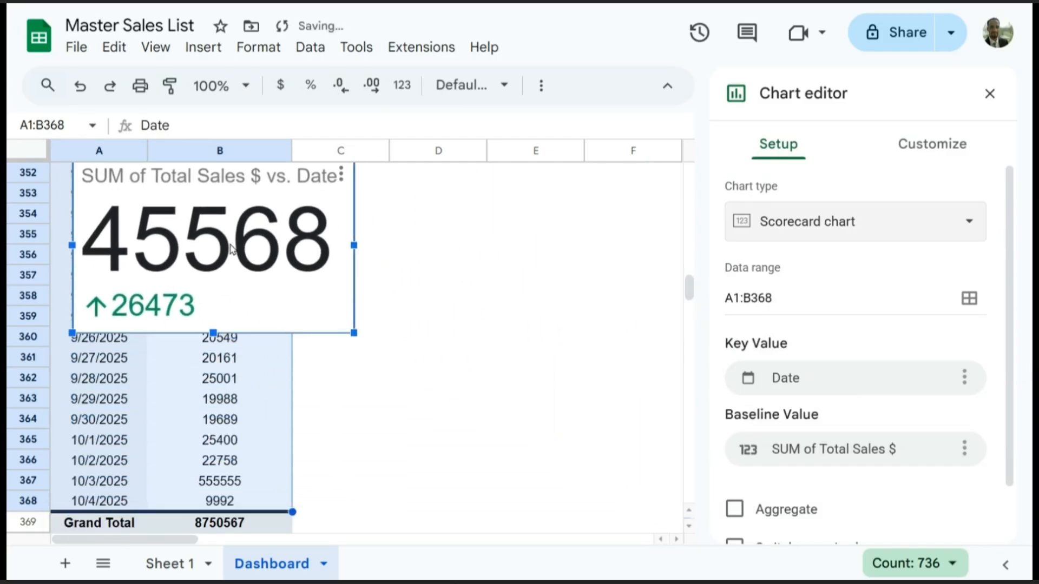
Shrink the scorecard chart further and place it beside the pivot table's last rows, across about columns C to E
{"action": "left_click_drag", "start_coordinate": [244, 253], "coordinate": [497, 299]}
{"action": "left_click_drag", "start_coordinate": [604, 384], "coordinate": [514, 321]}
{"action": "left_click_drag", "start_coordinate": [442, 270], "coordinate": [461, 461]}
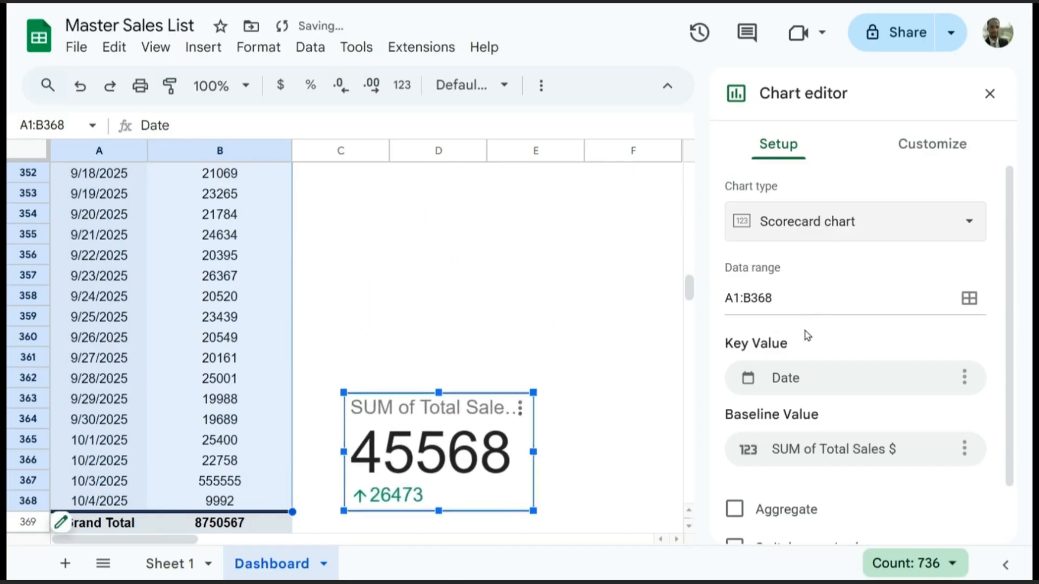
Set the scorecard's key value to SUM of Total Sales $ and remove its baseline value
{"action": "left_click", "coordinate": [819, 381]}
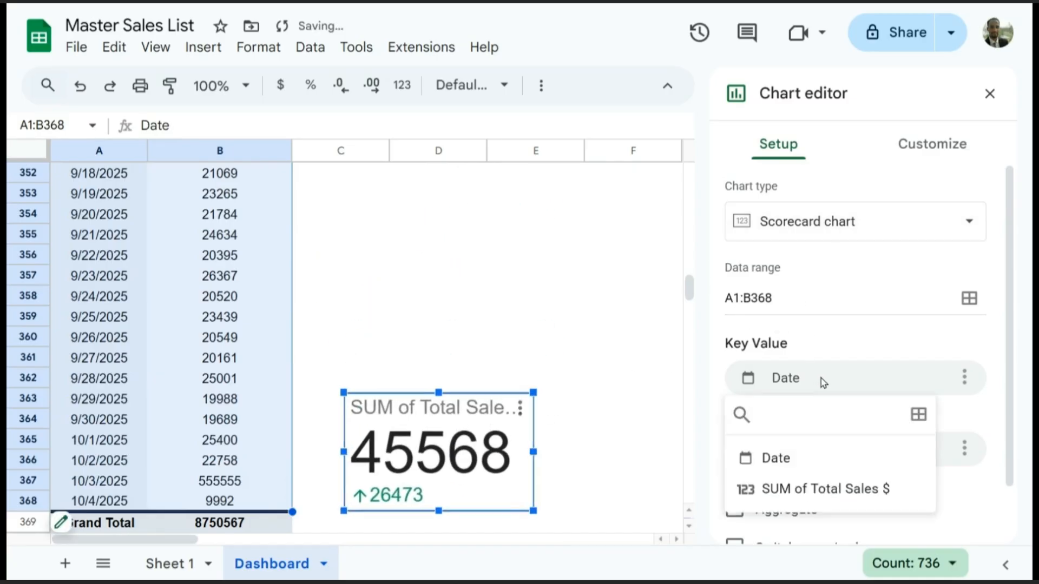
{"action": "left_click", "coordinate": [838, 488]}
{"action": "left_click", "coordinate": [965, 450]}
{"action": "left_click", "coordinate": [947, 487]}
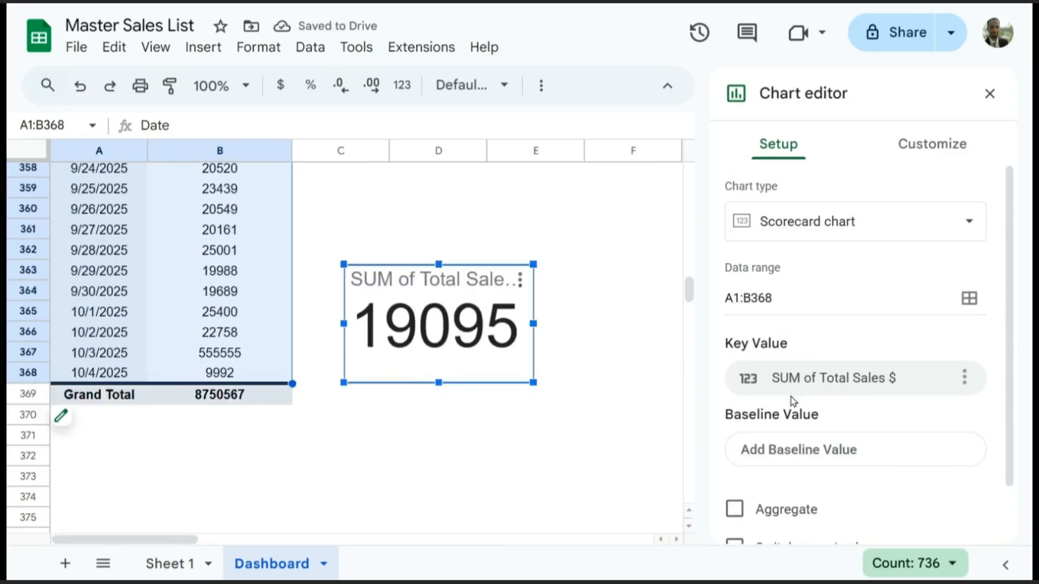
Aggregate the scorecard's key value as Sum and check it against the pivot table's Grand Total in B369
{"action": "scroll", "coordinate": [773, 422], "scroll_direction": "down", "scroll_amount": 1}
{"action": "left_click", "coordinate": [736, 447]}
{"action": "left_click", "coordinate": [919, 463]}
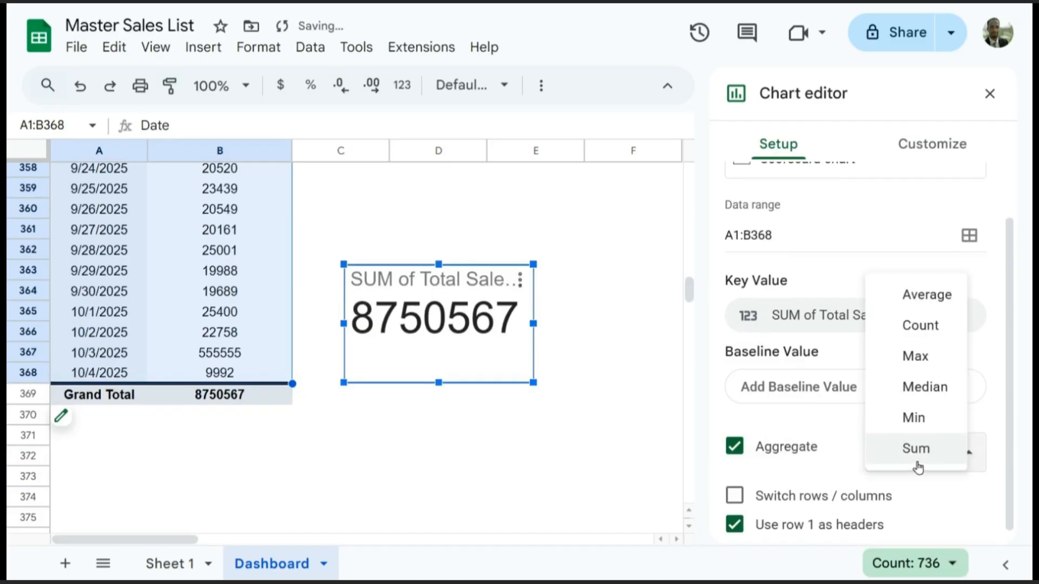
{"action": "left_click", "coordinate": [919, 463]}
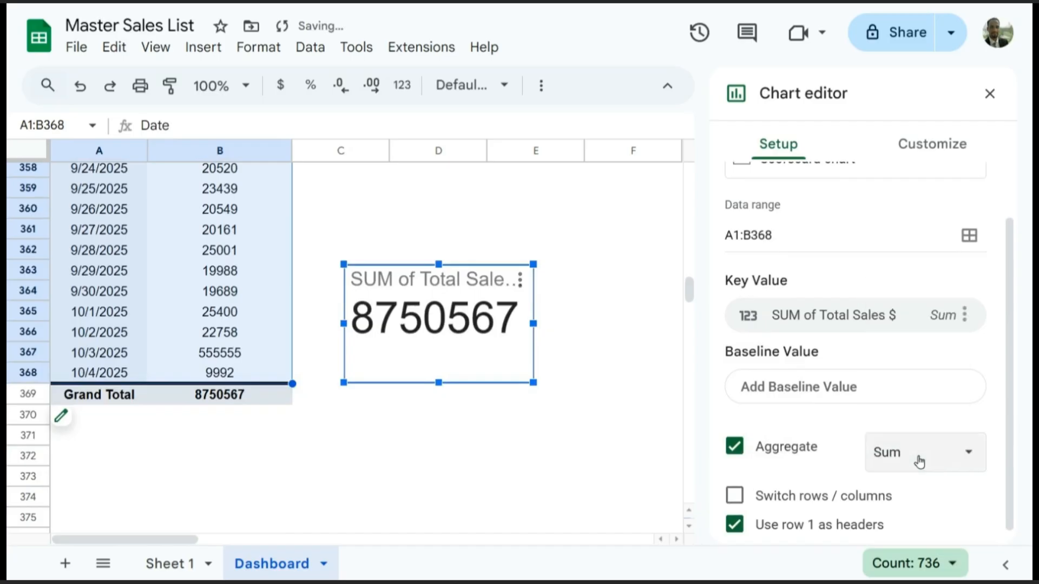
{"action": "left_click", "coordinate": [203, 387]}
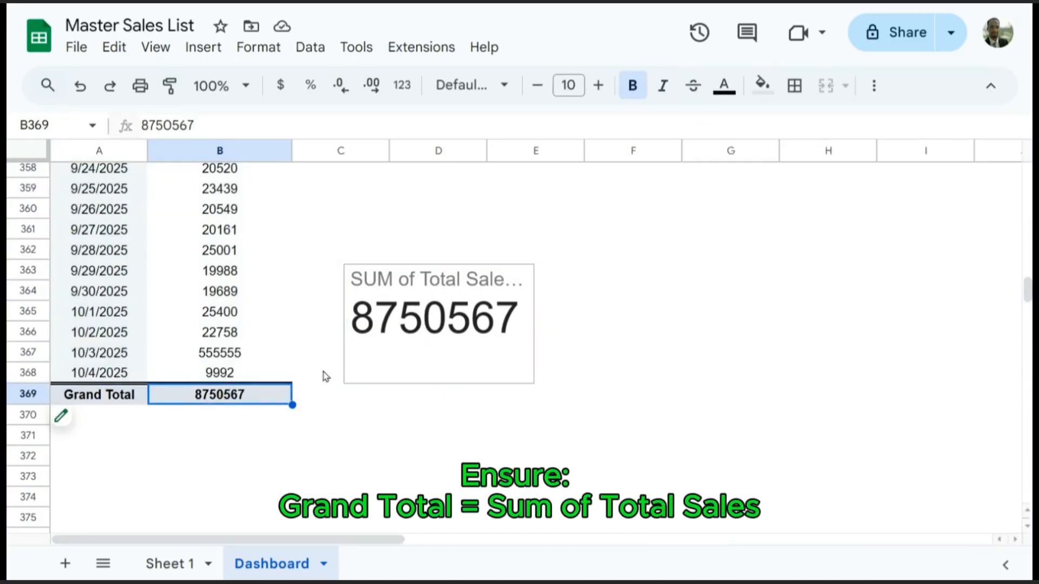
Set the scale factor of the scorecard's key value to 1,000,000
{"action": "left_click", "coordinate": [414, 345]}
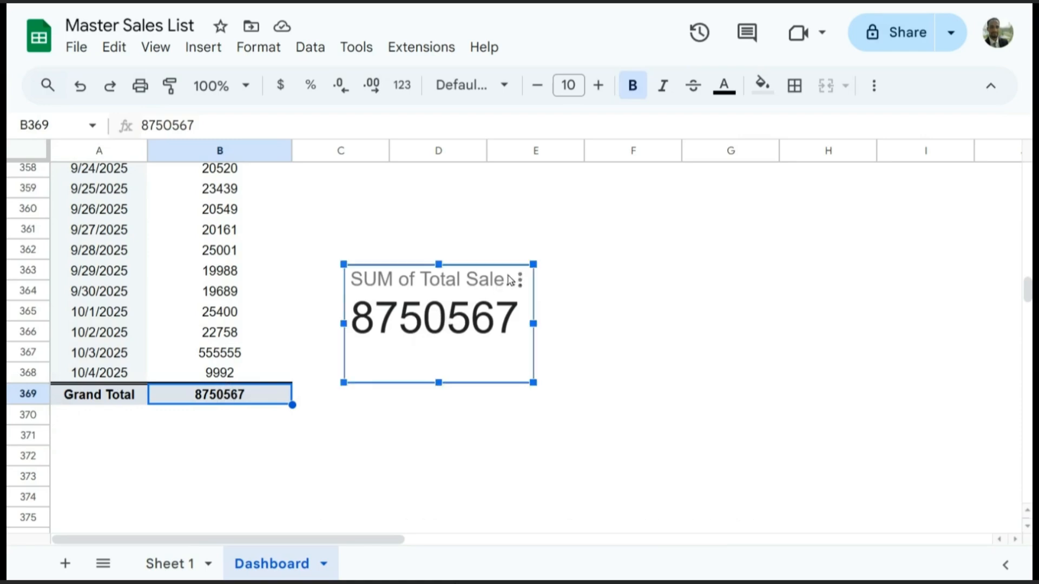
{"action": "double_click", "coordinate": [486, 284]}
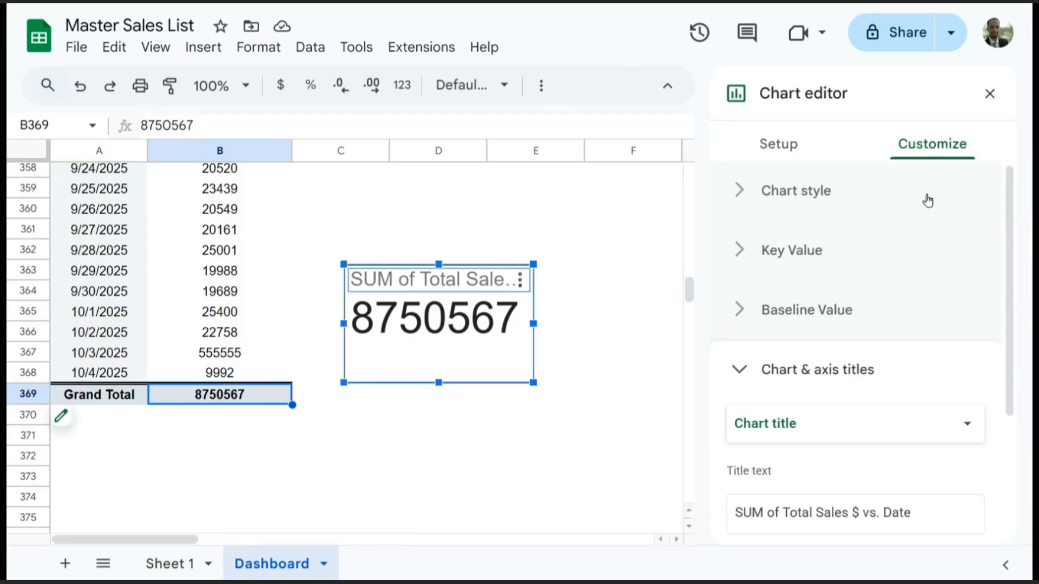
{"action": "left_click", "coordinate": [789, 195]}
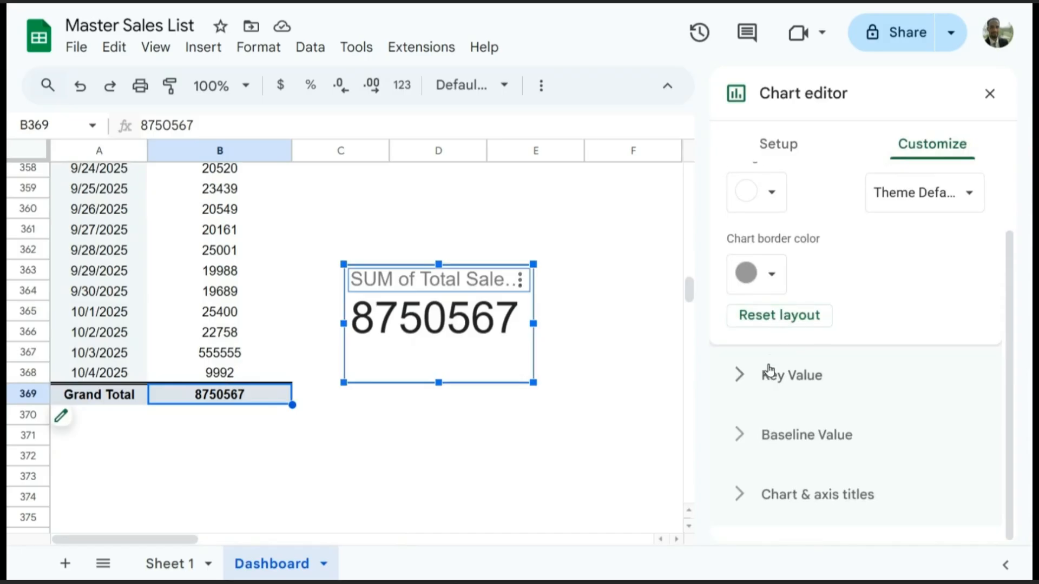
{"action": "left_click", "coordinate": [766, 373]}
{"action": "scroll", "coordinate": [845, 347], "scroll_direction": "down", "scroll_amount": 1}
{"action": "left_click", "coordinate": [877, 353]}
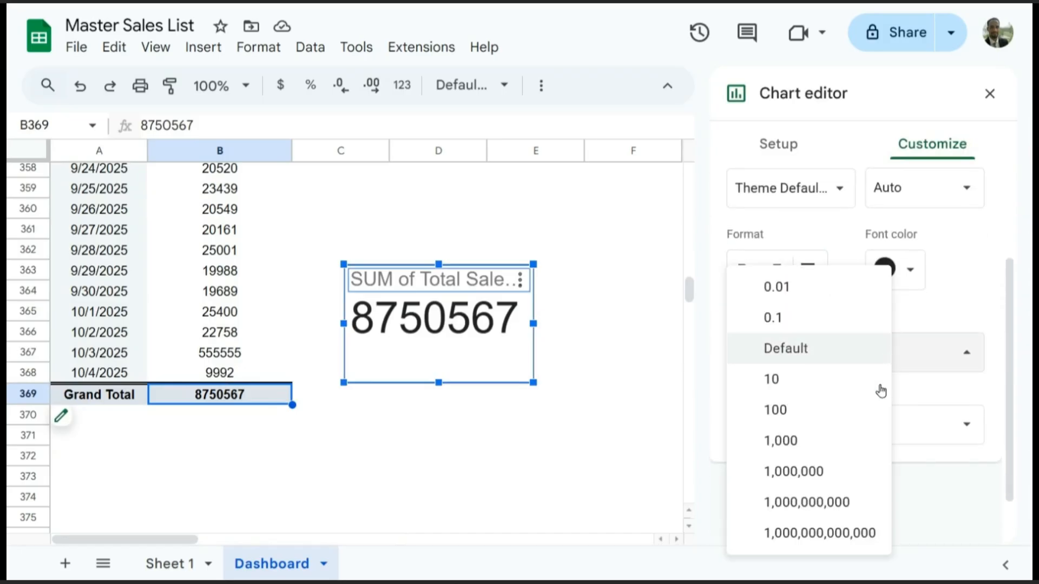
{"action": "left_click", "coordinate": [831, 472]}
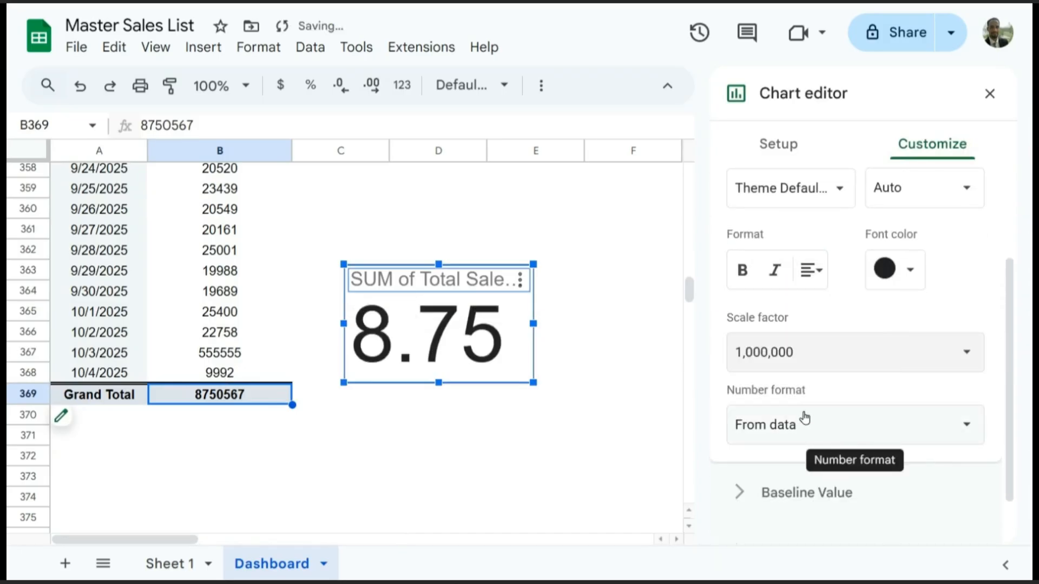
Give the scorecard's key value a custom number format with the suffix M and close the chart editor
{"action": "left_click", "coordinate": [805, 420]}
{"action": "left_click", "coordinate": [786, 452]}
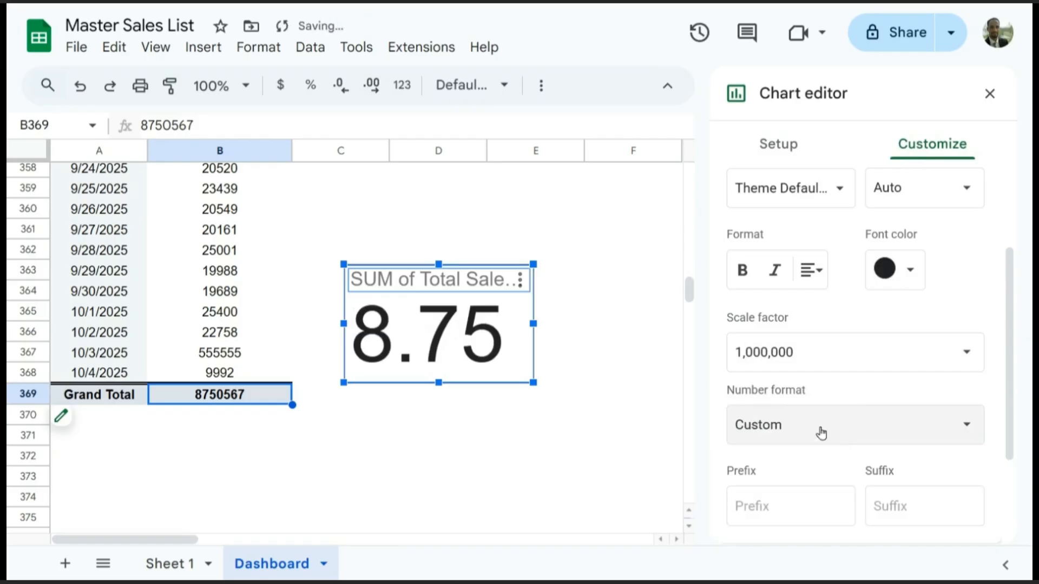
{"action": "scroll", "coordinate": [876, 401], "scroll_direction": "down", "scroll_amount": 2}
{"action": "left_click", "coordinate": [920, 377]}
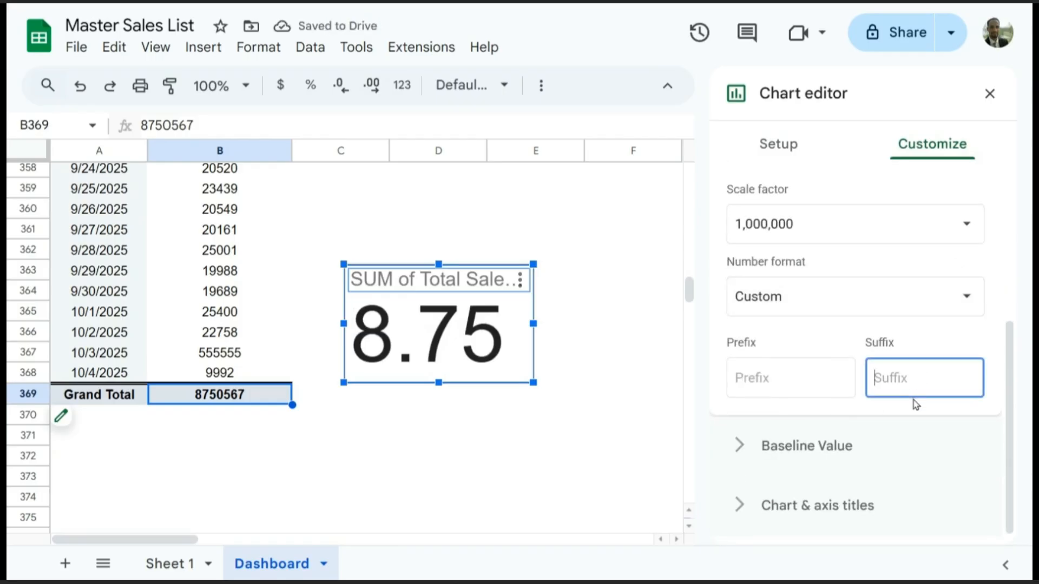
{"action": "type", "text": "M"}
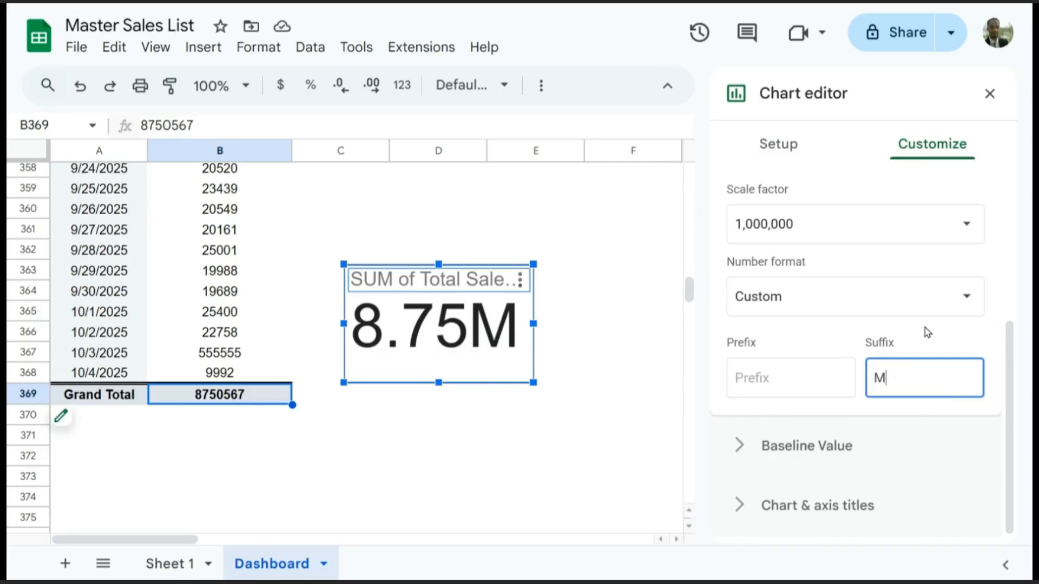
{"action": "left_click", "coordinate": [989, 93]}
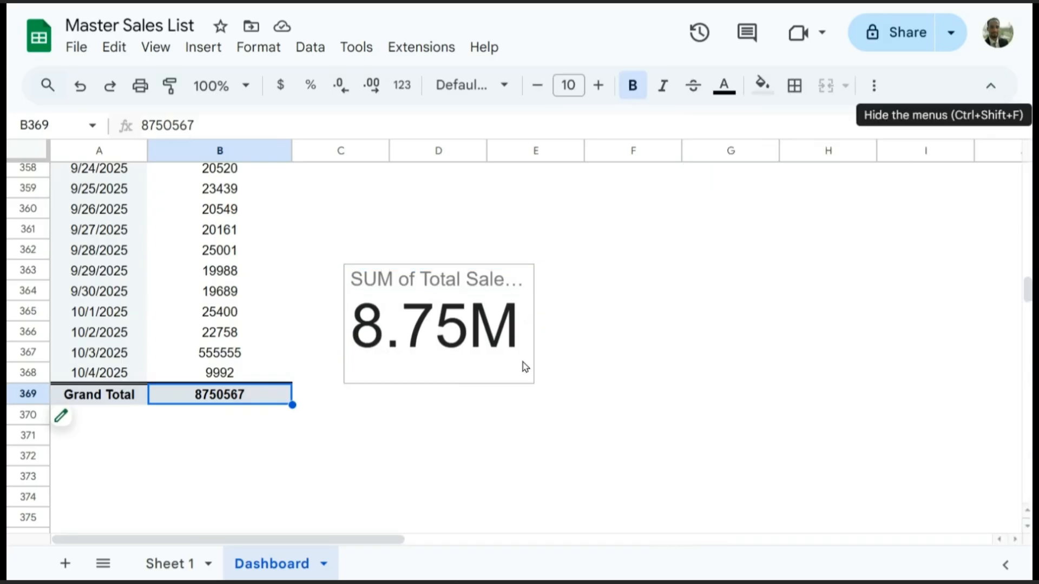
Shorten the scorecard's chart title to Total Sales
{"action": "double_click", "coordinate": [425, 281]}
{"action": "mouse_move", "coordinate": [788, 335]}
{"action": "left_mouse_down"}
{"action": "mouse_move", "coordinate": [740, 339]}
{"action": "mouse_move", "coordinate": [786, 335]}
{"action": "left_mouse_up"}
{"action": "key", "text": "BackSpace"}
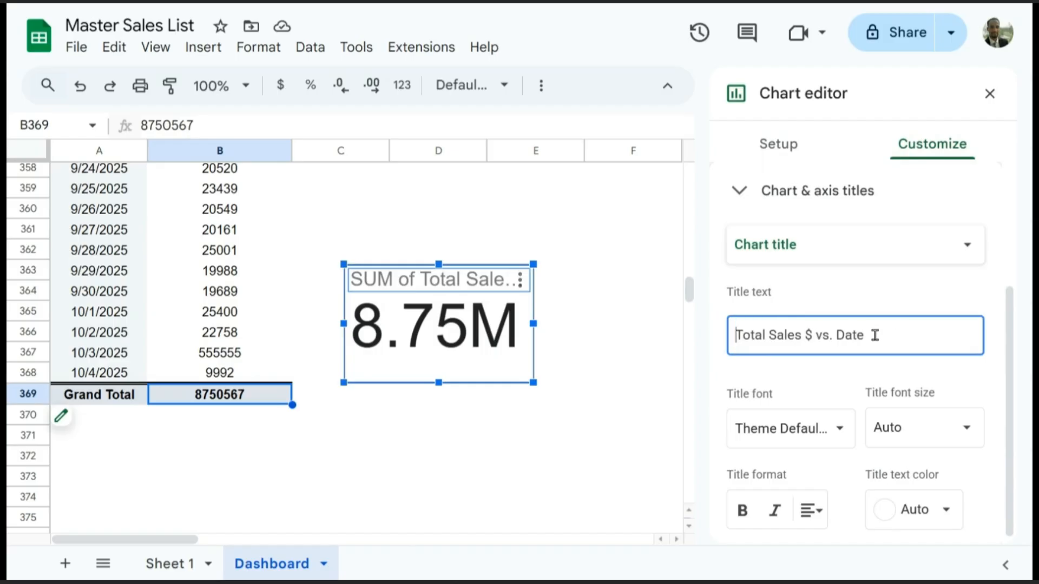
{"action": "left_click_drag", "start_coordinate": [874, 335], "coordinate": [800, 336]}
{"action": "key", "text": "BackSpace"}
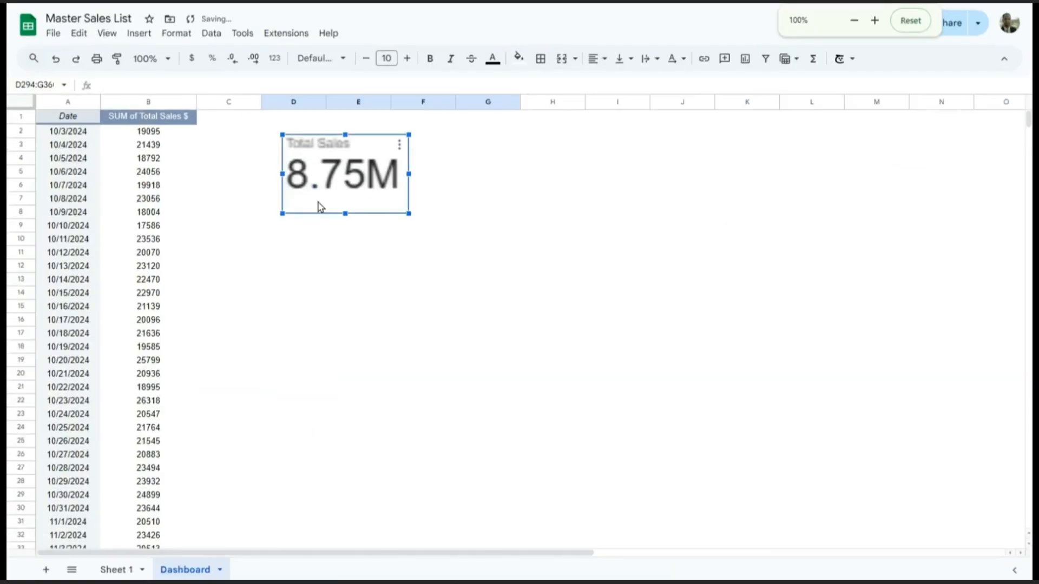
Group the pivot table's dates in column A by Year-Month
{"action": "key", "text": "ctrl+0"}
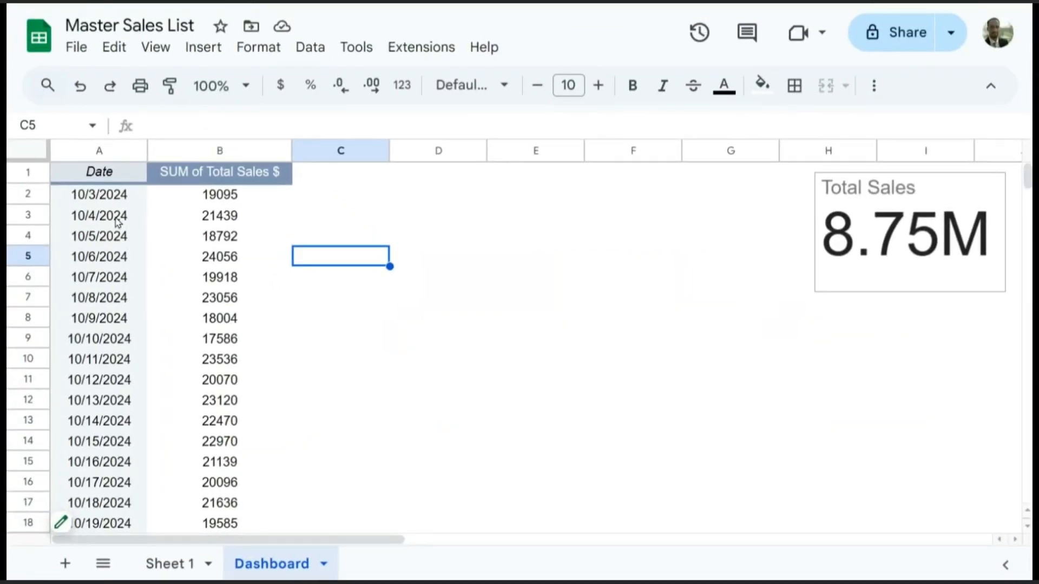
{"action": "left_click", "coordinate": [107, 197]}
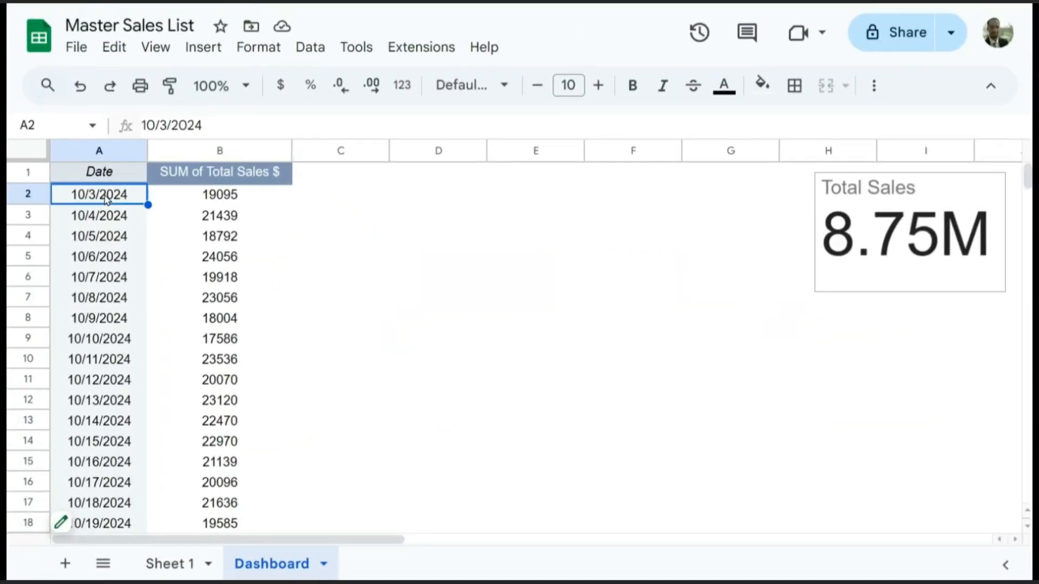
{"action": "right_click", "coordinate": [107, 198]}
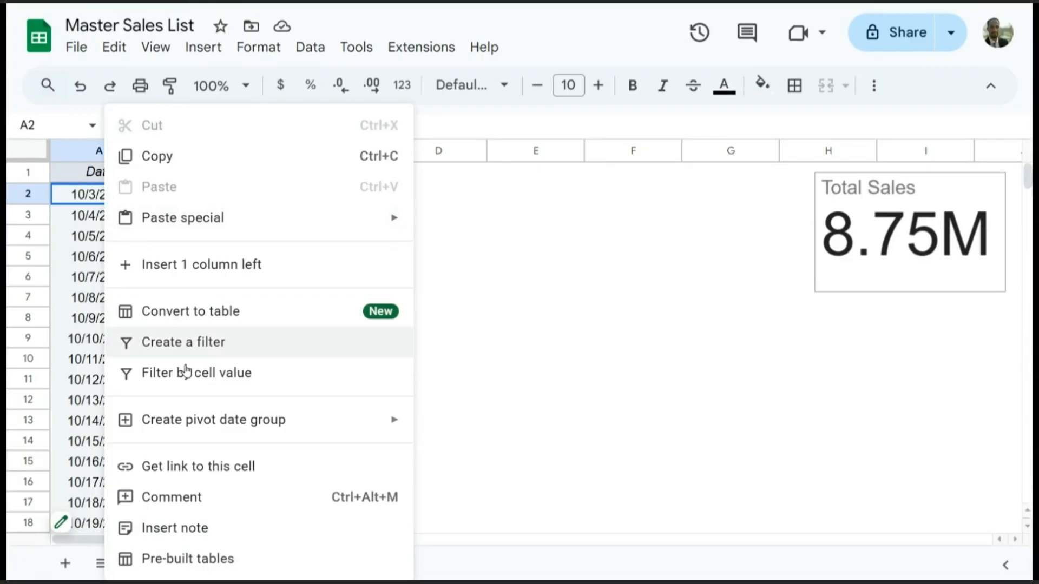
{"action": "mouse_move", "coordinate": [211, 427]}
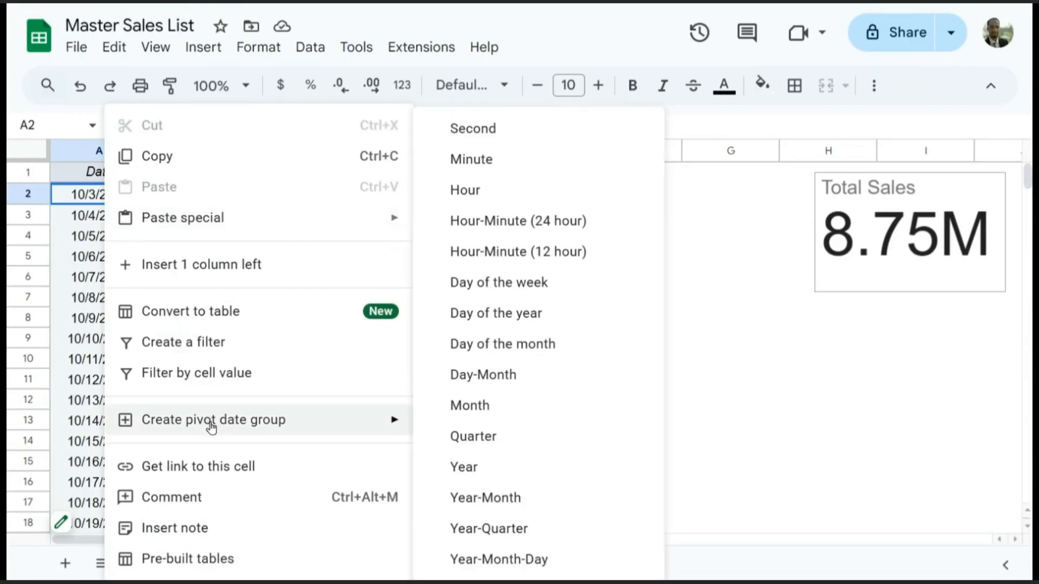
{"action": "left_click", "coordinate": [526, 498]}
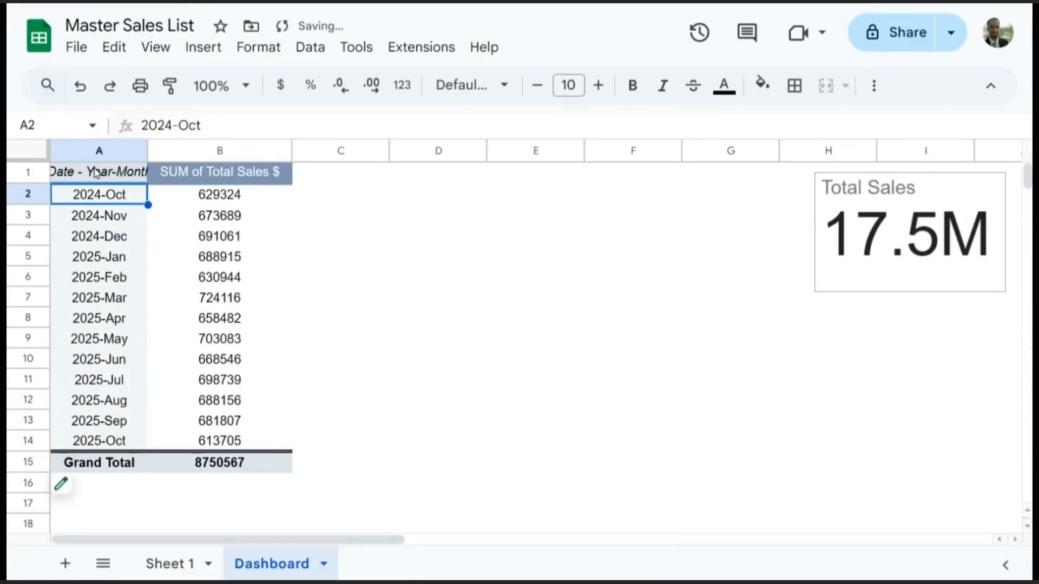
Copy the monthly pivot table A1:B15 and paste the copy at D1
{"action": "left_click_drag", "start_coordinate": [95, 173], "coordinate": [254, 469]}
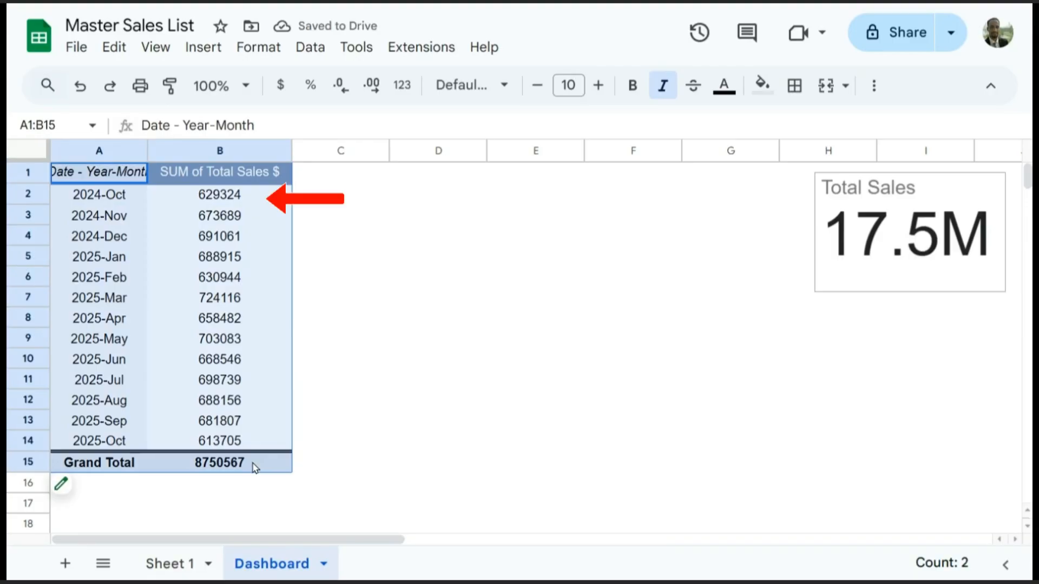
{"action": "left_click_drag", "start_coordinate": [252, 468], "coordinate": [251, 463]}
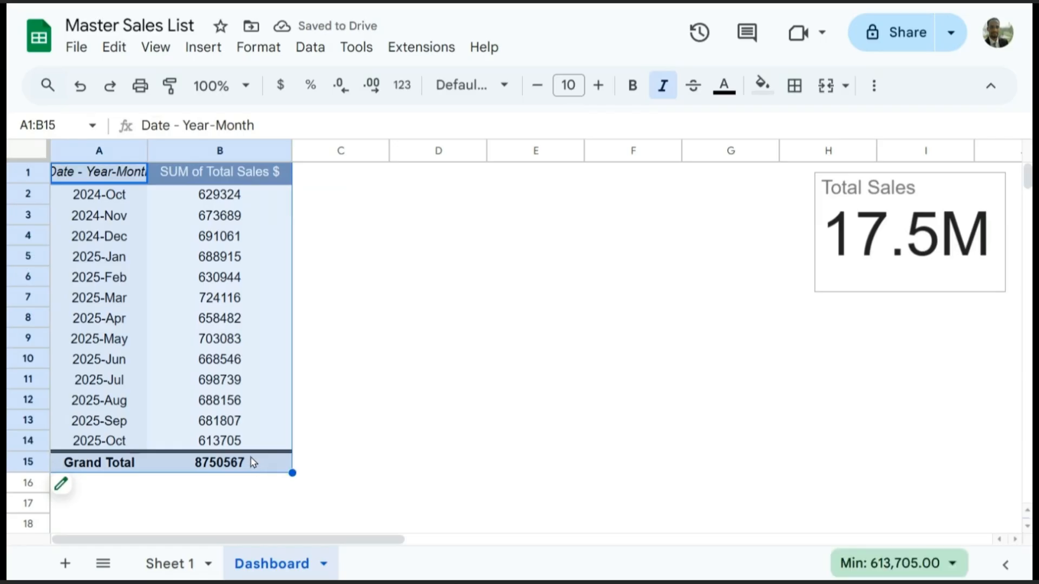
{"action": "key", "text": "ctrl+c"}
{"action": "left_click", "coordinate": [453, 176]}
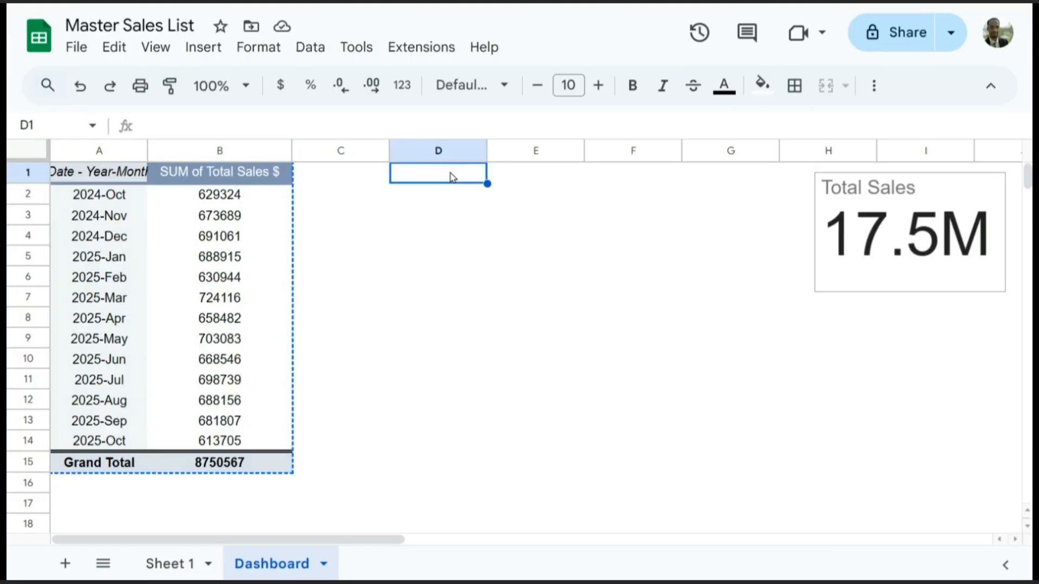
{"action": "key", "text": "ctrl+v"}
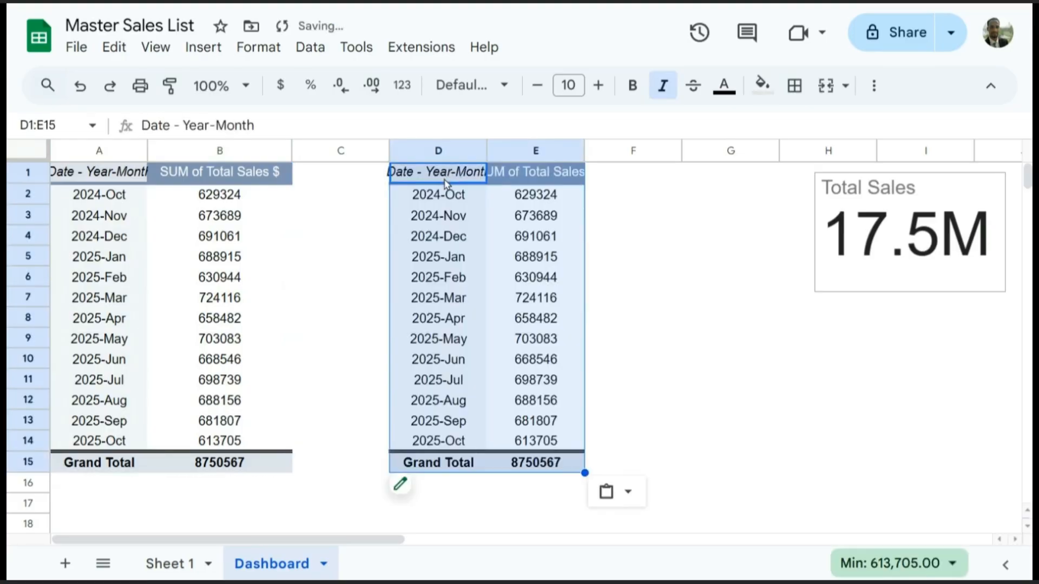
Ungroup the pivot items of the original pivot table in columns A and B
{"action": "left_click", "coordinate": [90, 279]}
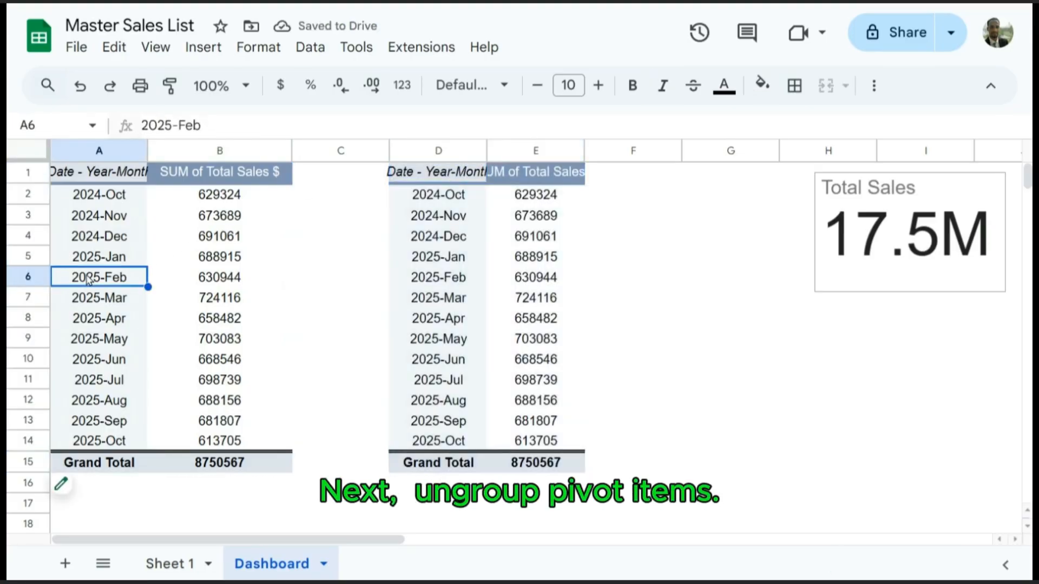
{"action": "right_click", "coordinate": [91, 278]}
{"action": "left_click", "coordinate": [224, 430]}
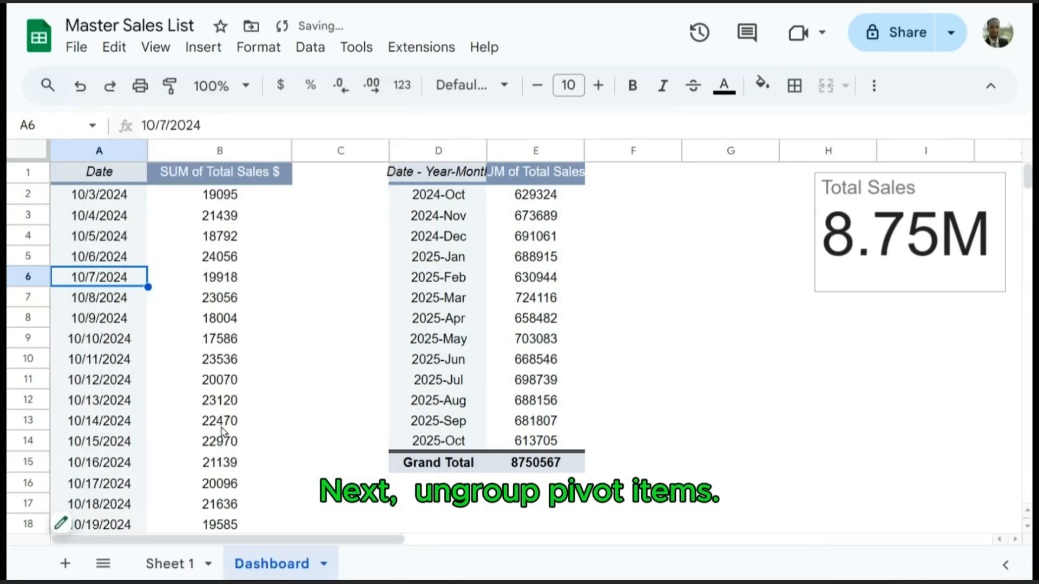
Narrow column C slightly and widen columns D and E to fit the copied pivot table's headers
{"action": "left_click_drag", "start_coordinate": [390, 150], "coordinate": [368, 149]}
{"action": "left_click_drag", "start_coordinate": [563, 149], "coordinate": [611, 149]}
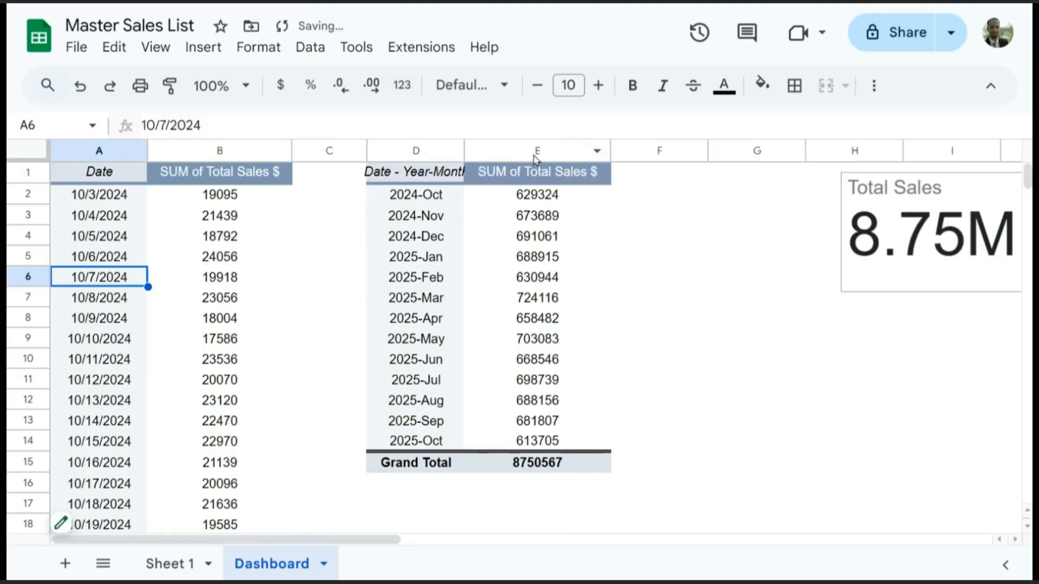
{"action": "left_click_drag", "start_coordinate": [464, 151], "coordinate": [501, 151]}
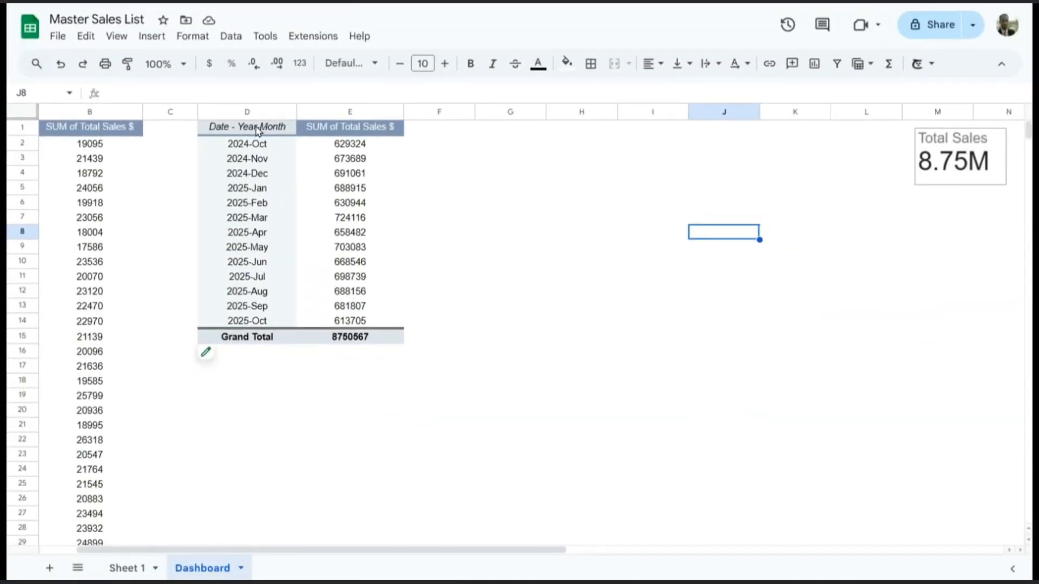
Insert a chart from the monthly pivot table's range D1:E14, without the Grand Total row, and move it to start around row 11
{"action": "left_click_drag", "start_coordinate": [256, 130], "coordinate": [364, 324]}
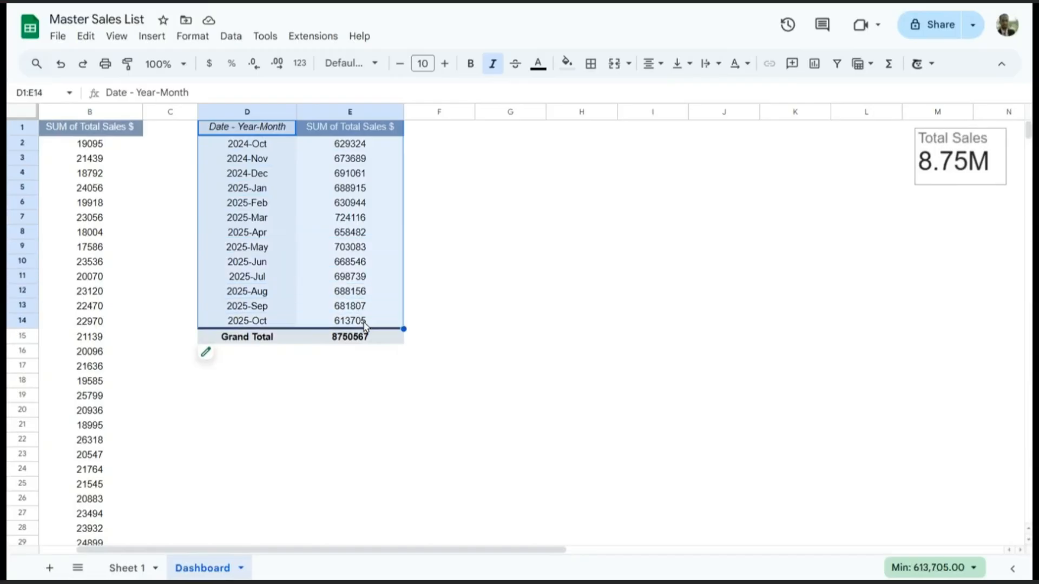
{"action": "left_click", "coordinate": [155, 38]}
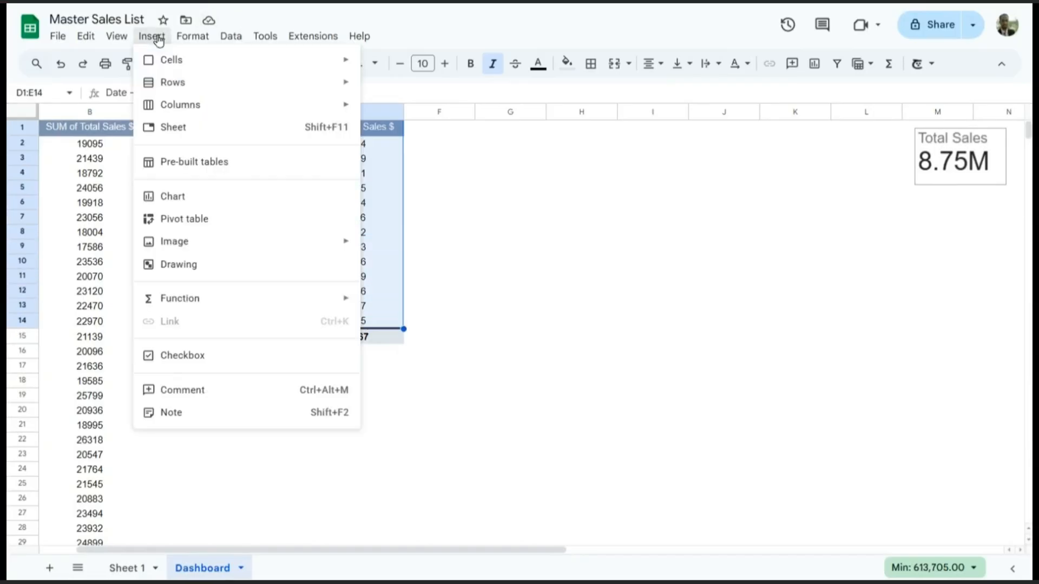
{"action": "left_click", "coordinate": [180, 203]}
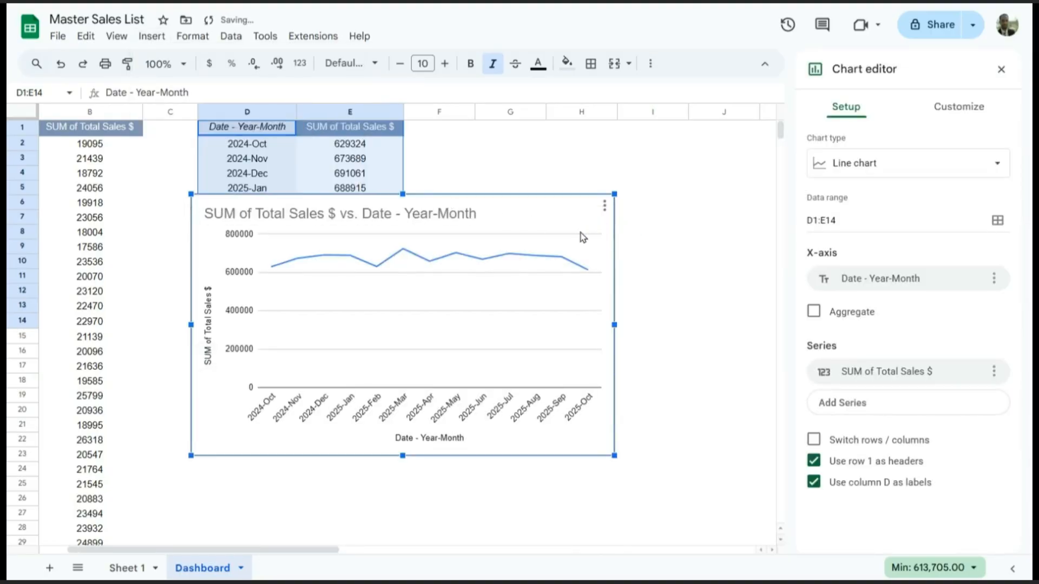
{"action": "left_click_drag", "start_coordinate": [458, 194], "coordinate": [612, 263]}
Delete the line chart's title
{"action": "left_click", "coordinate": [464, 285]}
{"action": "left_click", "coordinate": [496, 284]}
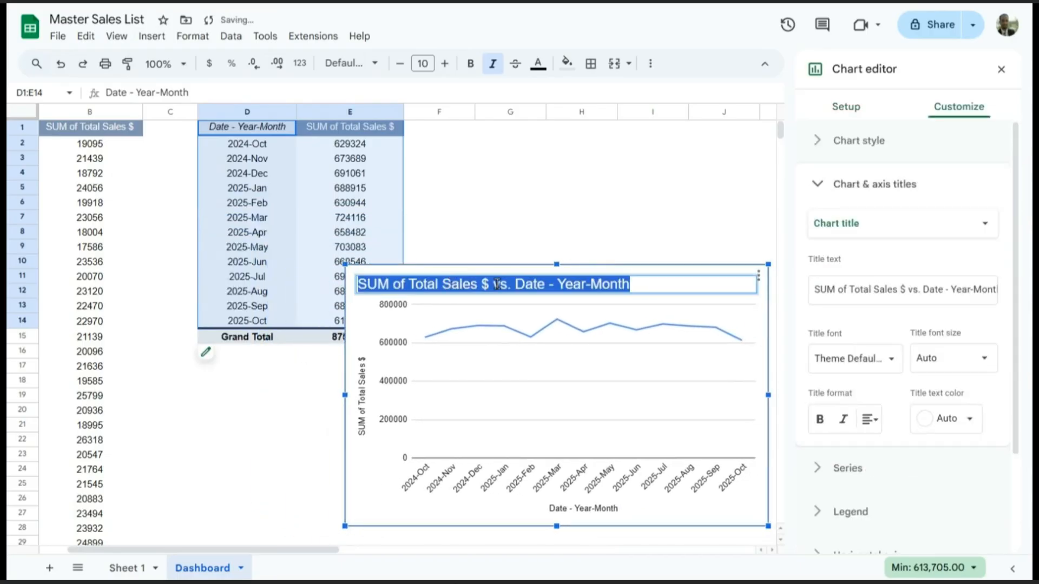
{"action": "key", "text": "BackSpace"}
Shorten the line chart's vertical axis title to "Total Sales $" and delete its horizontal axis title
{"action": "left_click", "coordinate": [362, 406]}
{"action": "left_click", "coordinate": [364, 432]}
{"action": "left_click_drag", "start_coordinate": [363, 427], "coordinate": [363, 390]}
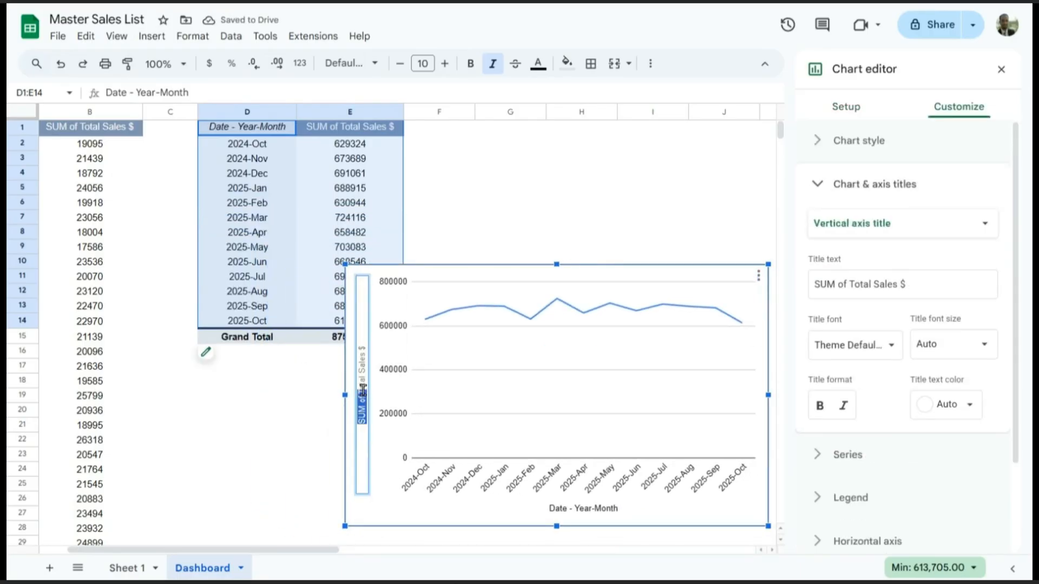
{"action": "key", "text": "BackSpace"}
{"action": "left_click", "coordinate": [576, 517]}
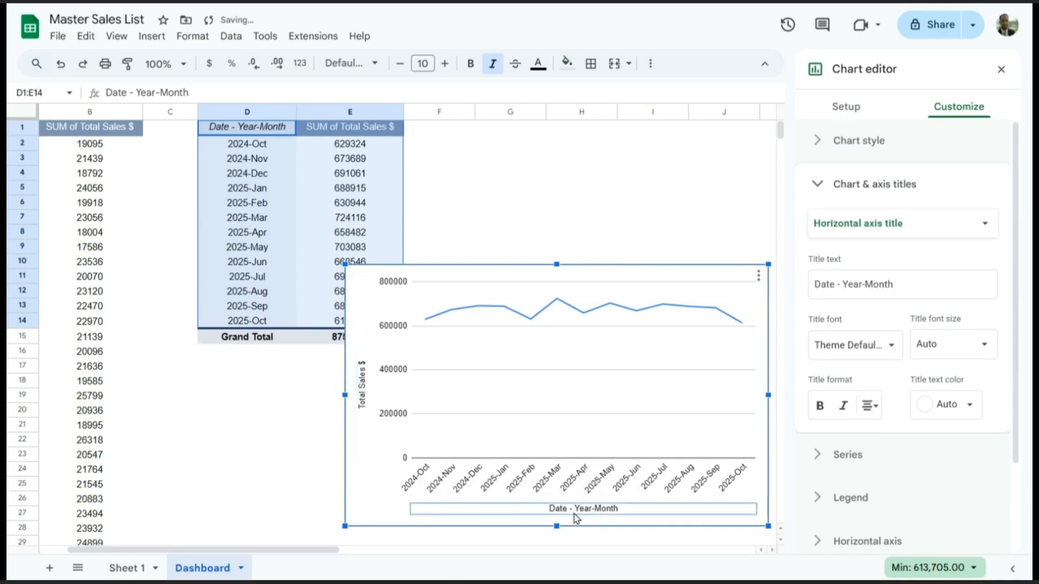
{"action": "key", "text": "BackSpace"}
Format the line chart's vertical axis numbers as Currency (rounded) and close the chart editor
{"action": "left_click", "coordinate": [622, 367]}
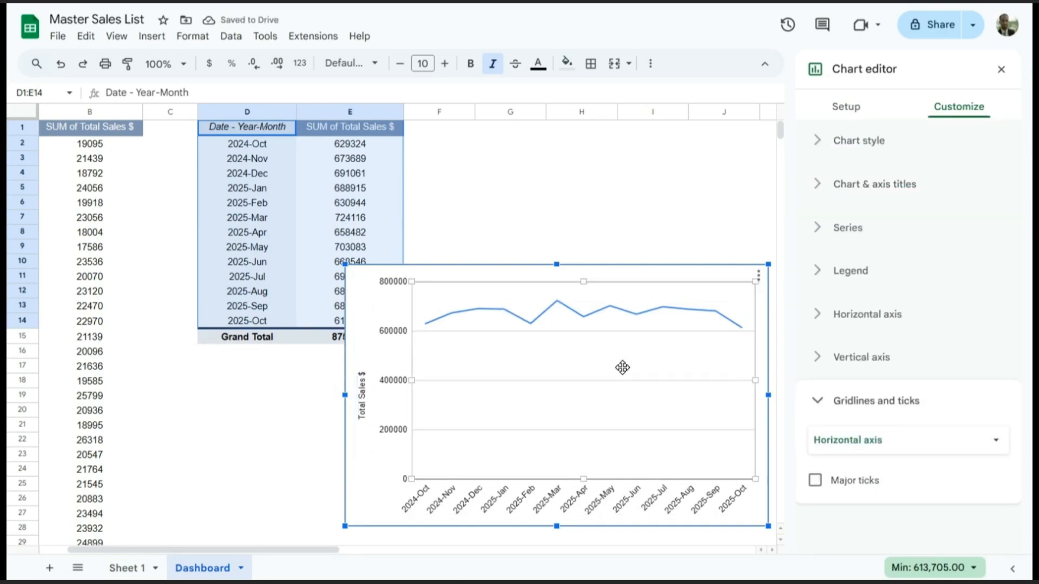
{"action": "left_click", "coordinate": [862, 357]}
{"action": "left_click", "coordinate": [937, 491]}
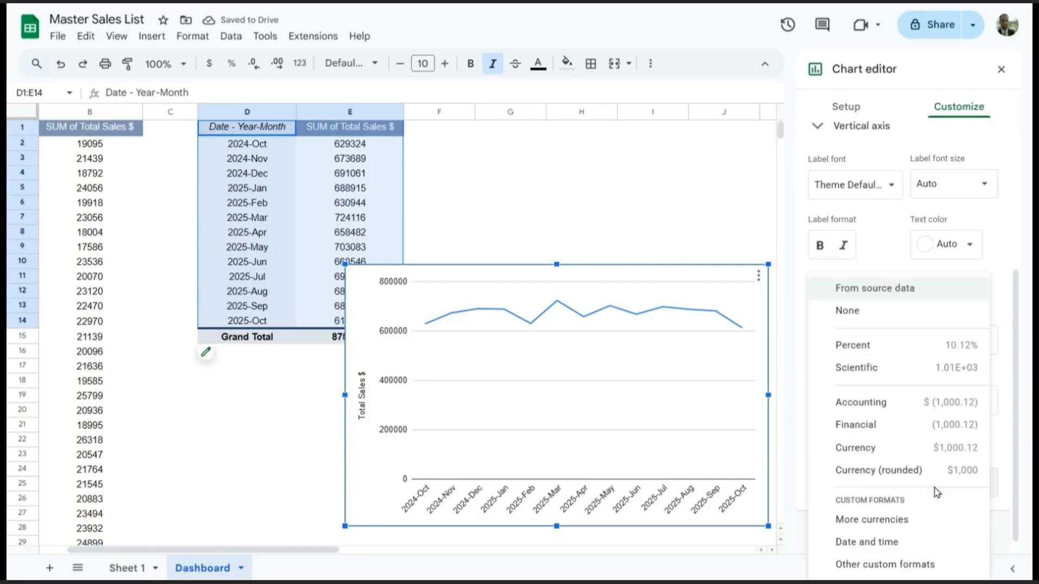
{"action": "left_click", "coordinate": [882, 471]}
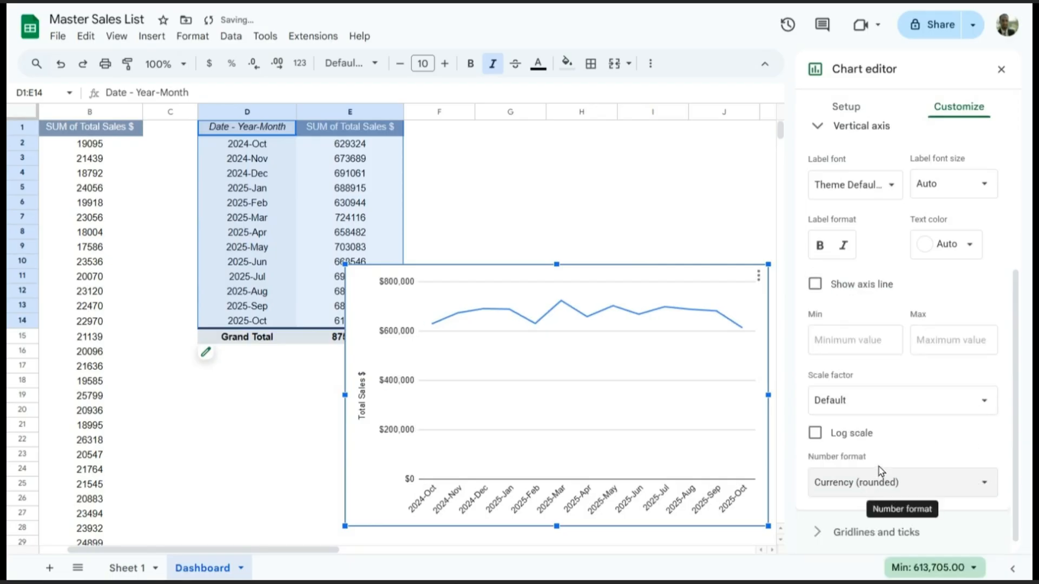
{"action": "left_click", "coordinate": [915, 339]}
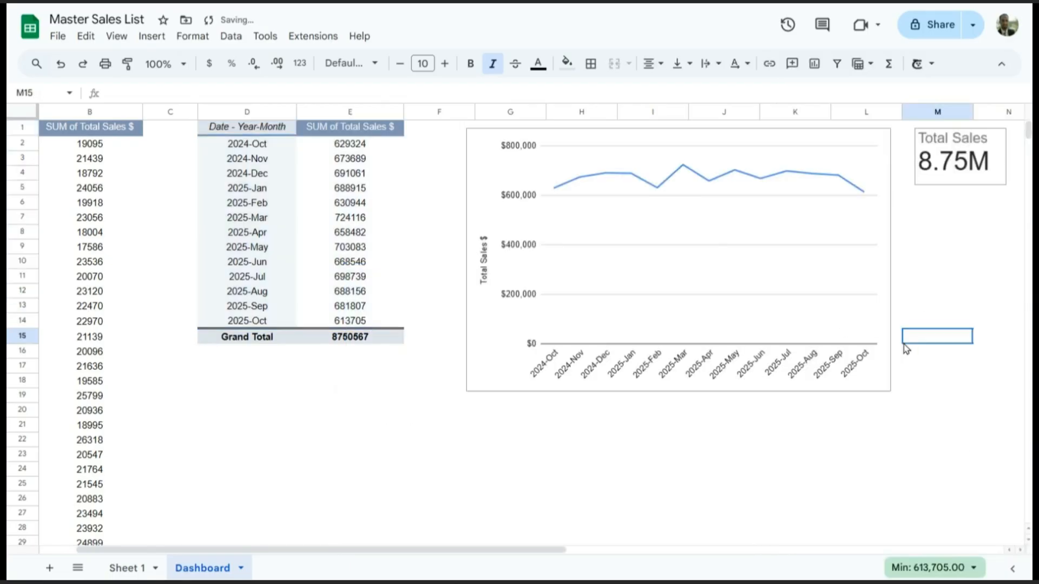
Try to increase the line chart's font size to 11
{"action": "left_click", "coordinate": [634, 280]}
{"action": "left_click", "coordinate": [446, 64]}
{"action": "left_click", "coordinate": [489, 265]}
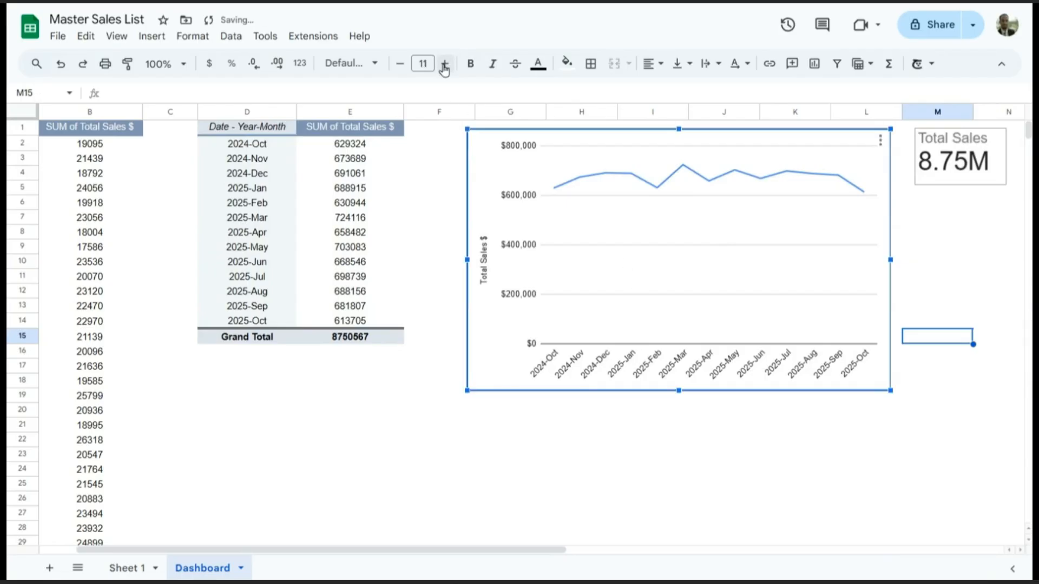
{"action": "left_click", "coordinate": [657, 426]}
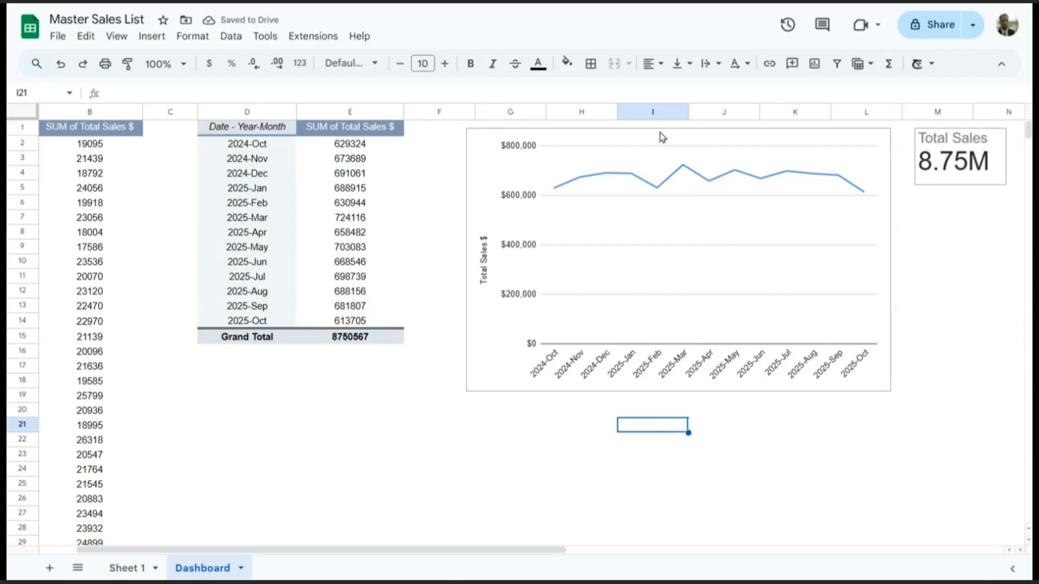
Nudge the line chart and the Total Sales scorecard up to the top edge of row 1
{"action": "left_click_drag", "start_coordinate": [636, 142], "coordinate": [634, 132]}
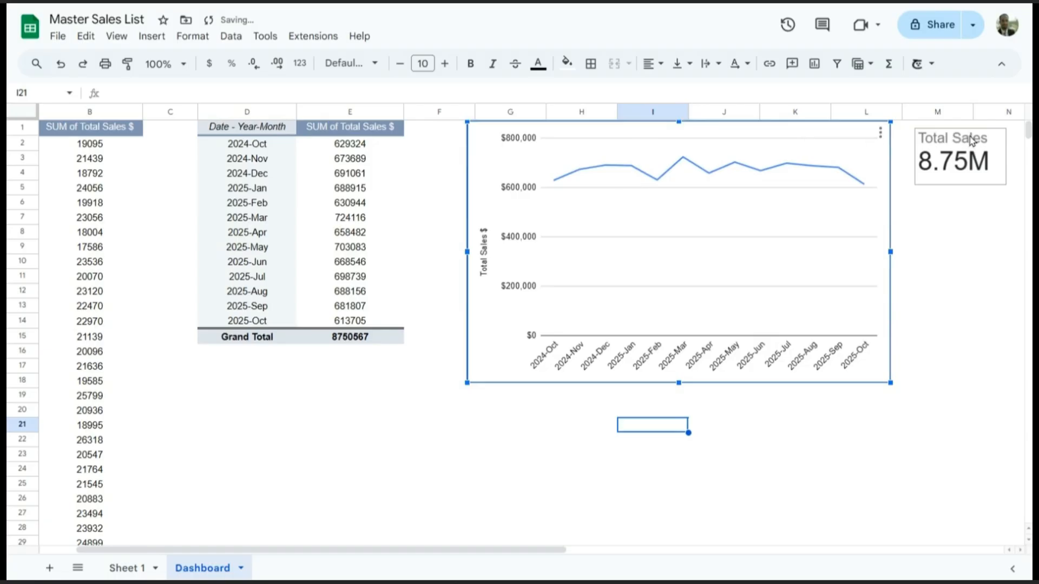
{"action": "left_click_drag", "start_coordinate": [972, 141], "coordinate": [977, 134]}
{"action": "left_click", "coordinate": [937, 247]}
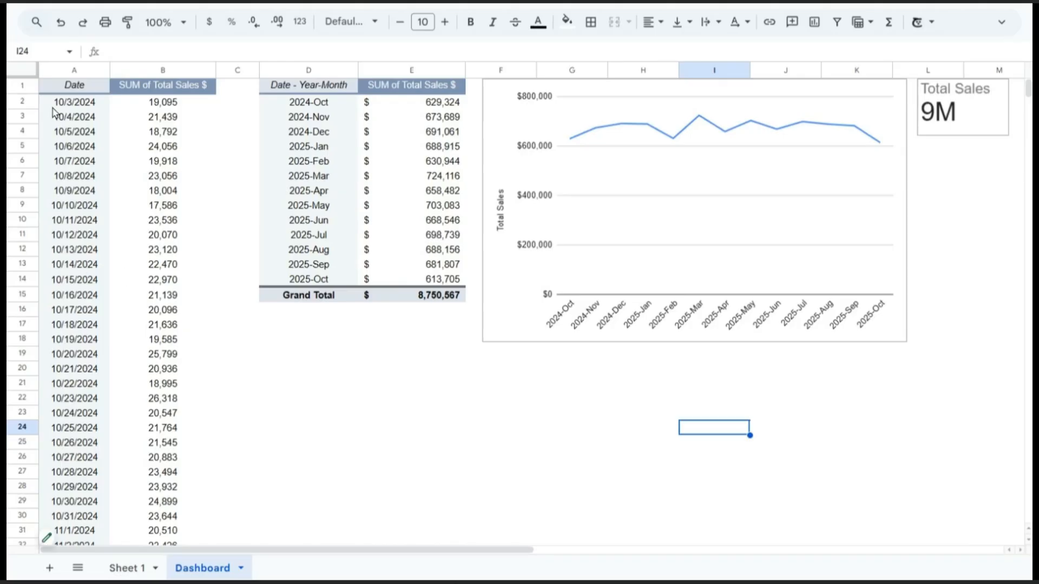
Group the dates of the original pivot table in column A by Year-Quarter
{"action": "left_click", "coordinate": [53, 106]}
{"action": "right_click", "coordinate": [64, 106]}
{"action": "mouse_move", "coordinate": [161, 335]}
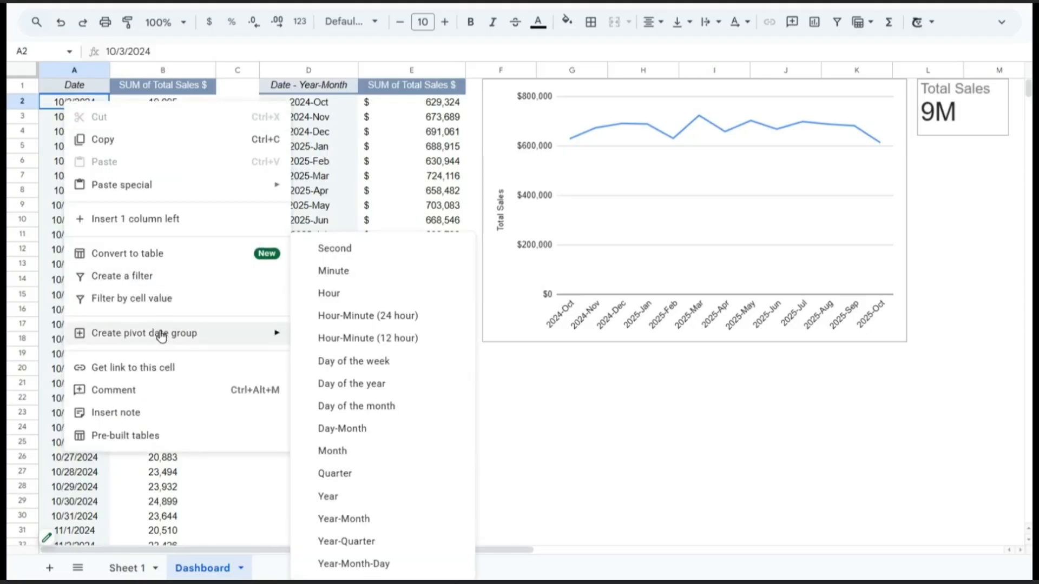
{"action": "left_click", "coordinate": [372, 542]}
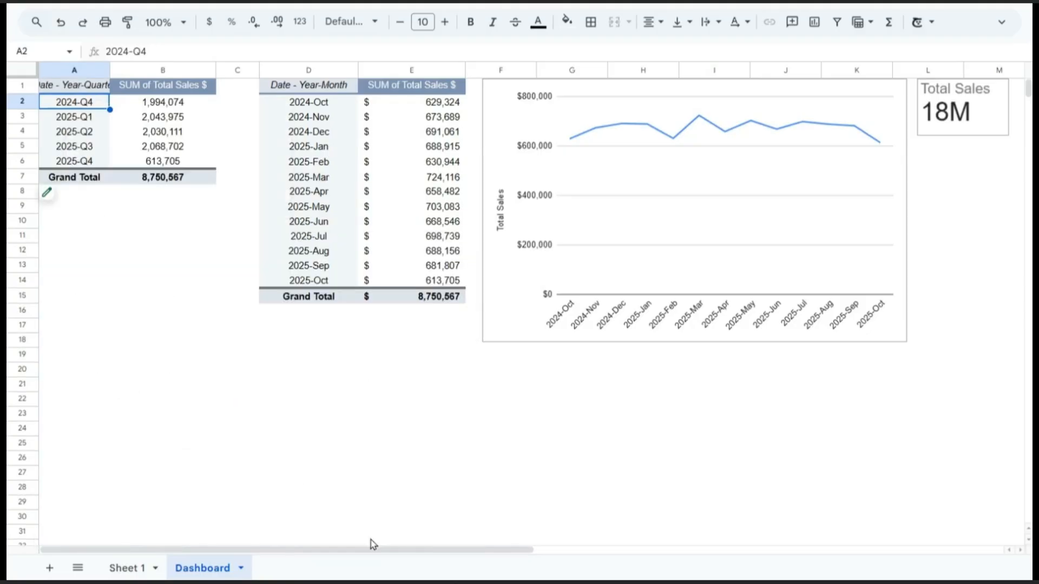
Copy the quarterly pivot table A1:B7 to cell D17 and ungroup the pivot items of the original table
{"action": "left_click_drag", "start_coordinate": [84, 86], "coordinate": [164, 179]}
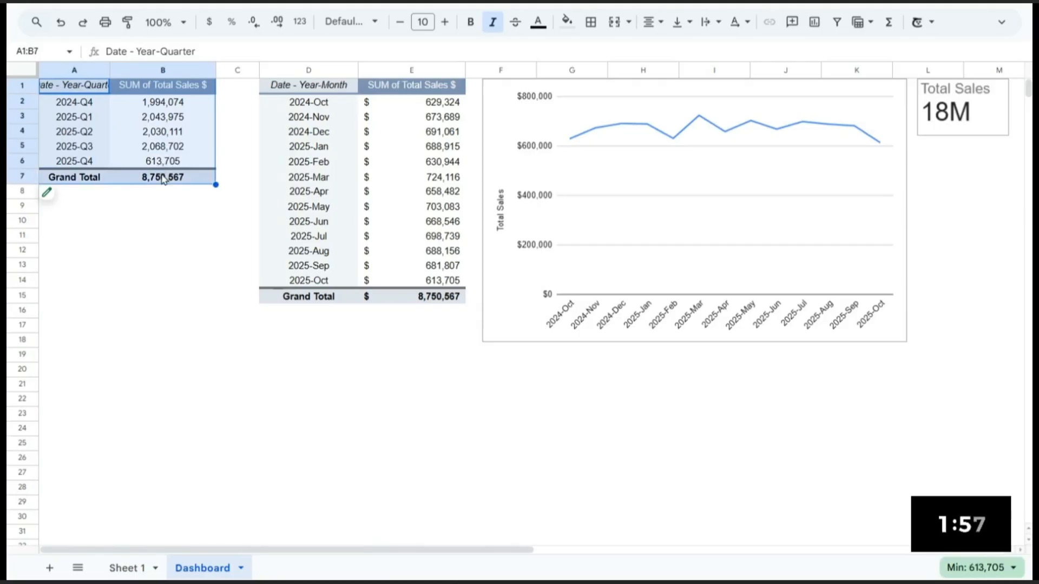
{"action": "key", "text": "ctrl+c"}
{"action": "left_click", "coordinate": [264, 329]}
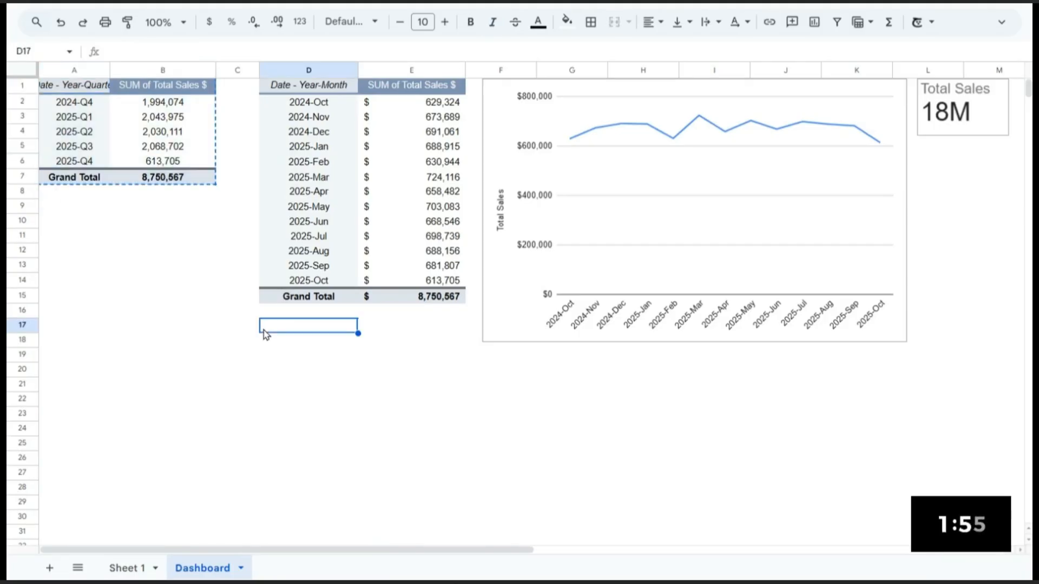
{"action": "key", "text": "ctrl+v"}
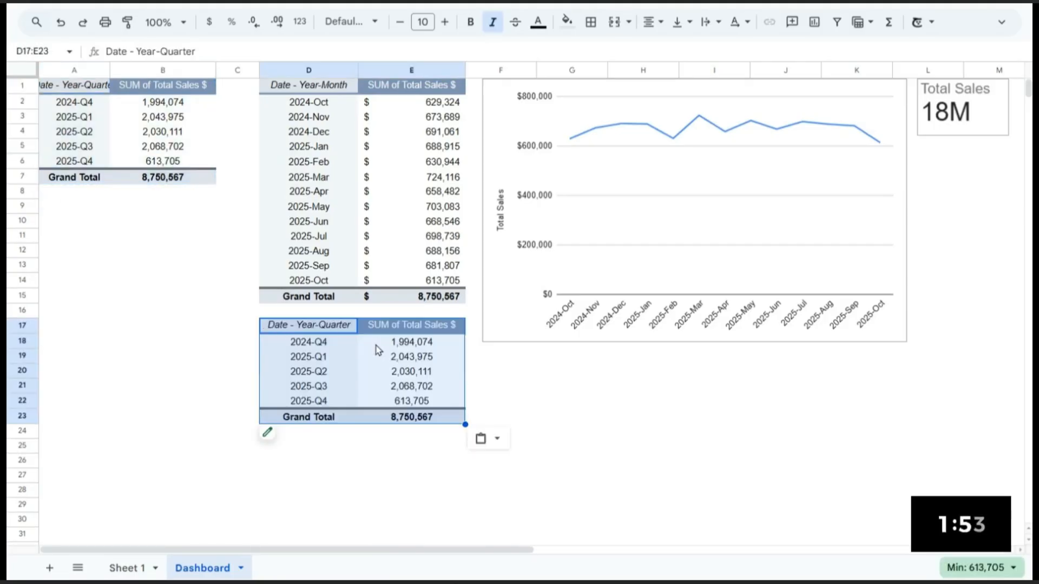
{"action": "right_click", "coordinate": [80, 138]}
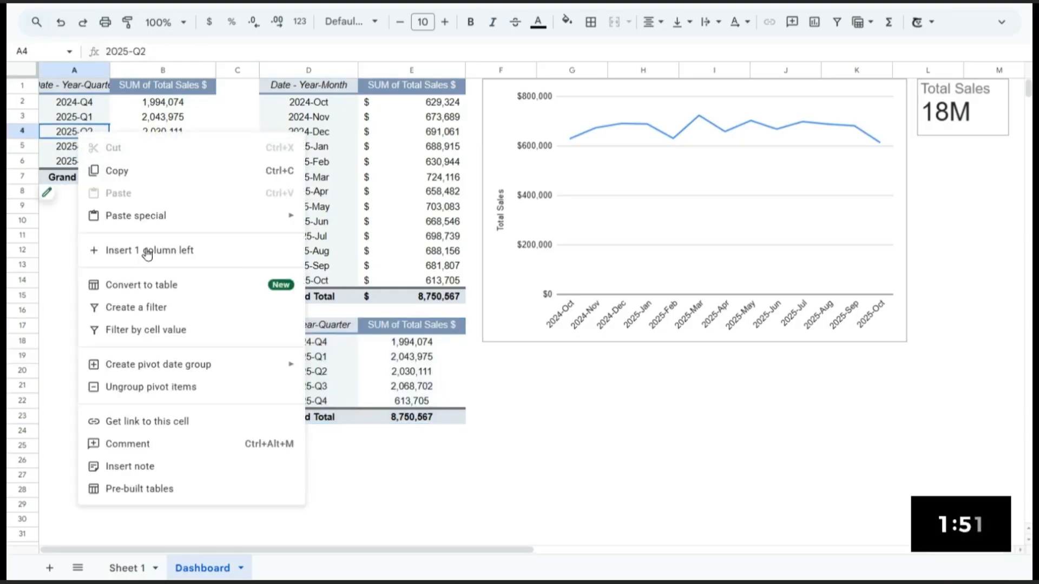
{"action": "left_click", "coordinate": [153, 388]}
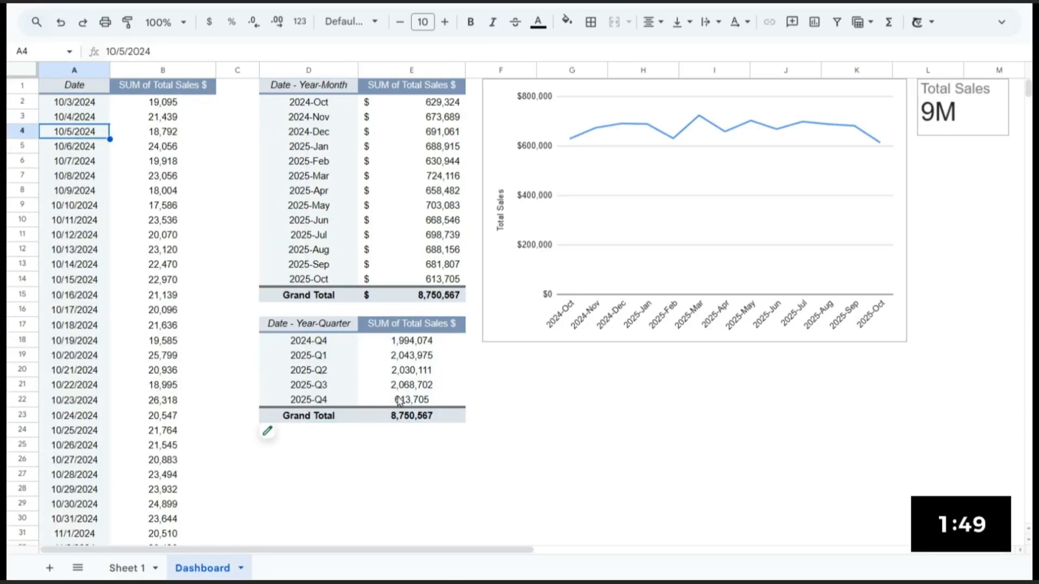
Shorten the monthly line chart to end at row 15 and insert a chart from the quarterly range D17:E22, without its Grand Total
{"action": "left_click", "coordinate": [516, 327]}
{"action": "left_click_drag", "start_coordinate": [482, 342], "coordinate": [481, 300]}
{"action": "left_click_drag", "start_coordinate": [298, 326], "coordinate": [428, 401]}
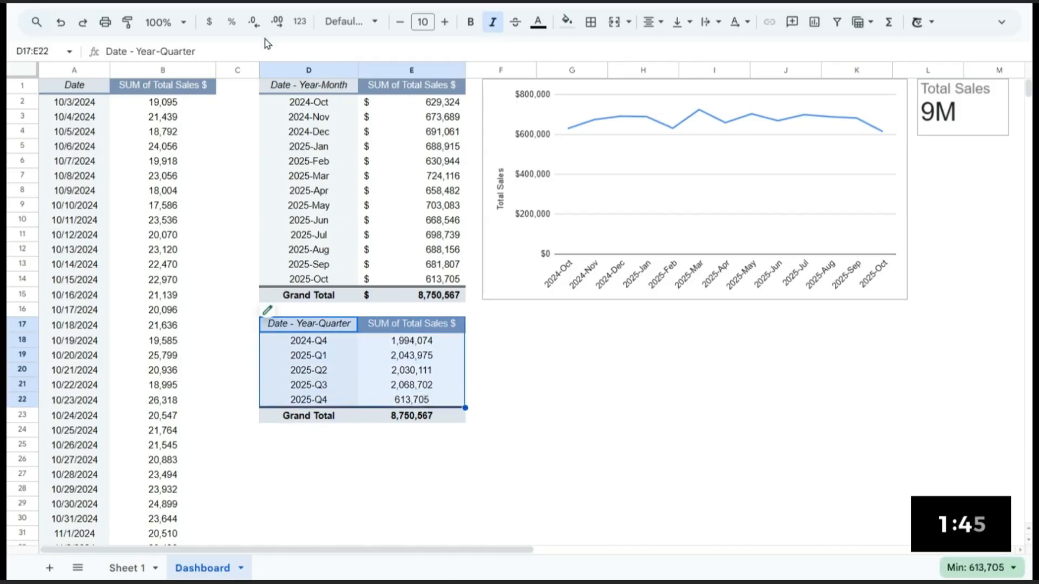
{"action": "left_click", "coordinate": [1002, 22]}
{"action": "left_click", "coordinate": [150, 37]}
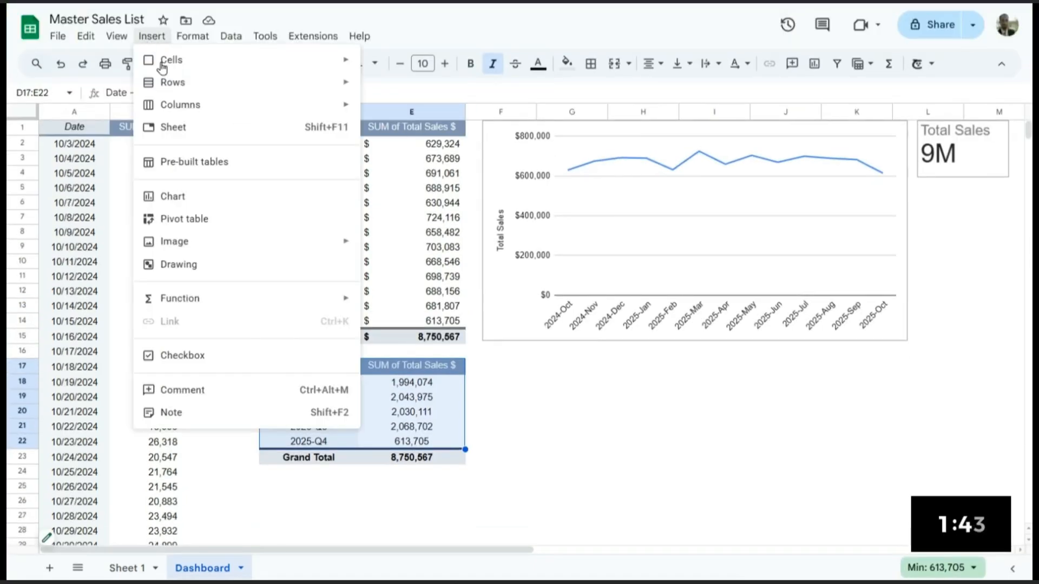
{"action": "left_click", "coordinate": [172, 199]}
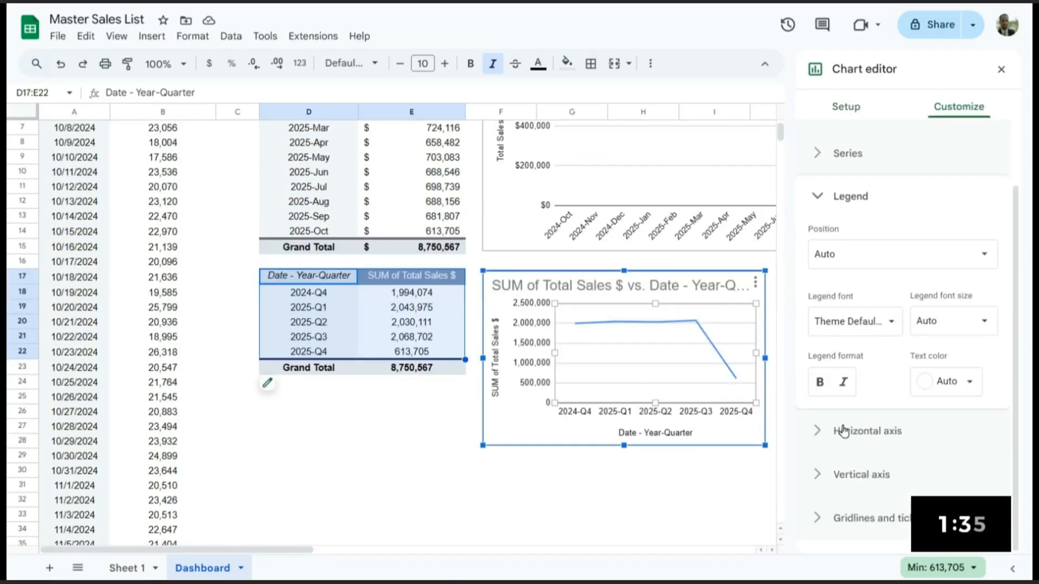
Try Currency (rounded) for the quarterly chart's vertical axis numbers, and settle on the Accounting format
{"action": "left_click", "coordinate": [860, 430]}
{"action": "left_click", "coordinate": [841, 472]}
{"action": "scroll", "coordinate": [838, 462], "scroll_direction": "down", "scroll_amount": 3}
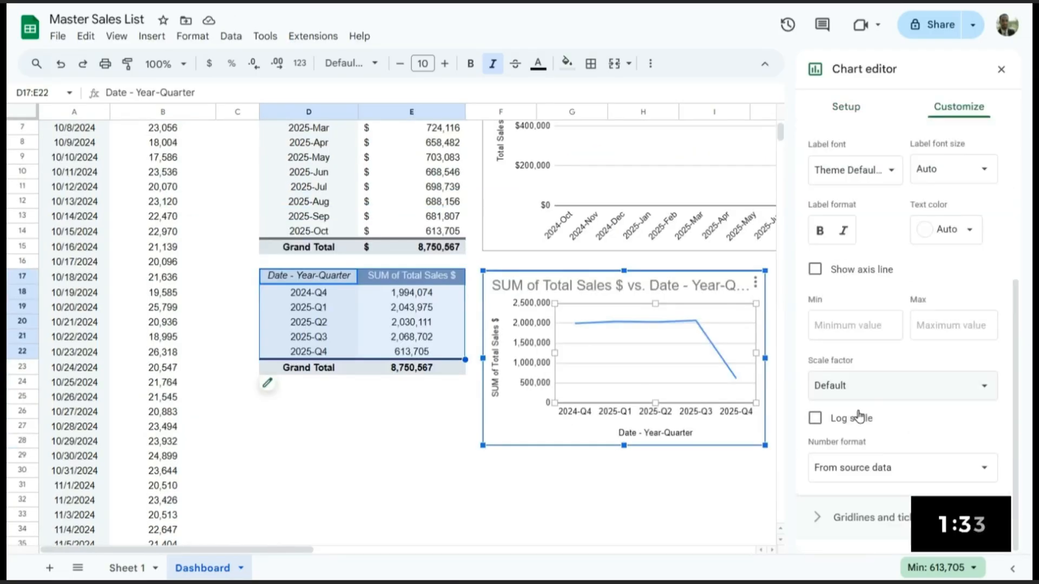
{"action": "left_click", "coordinate": [914, 388]}
{"action": "left_click", "coordinate": [913, 387]}
{"action": "left_click", "coordinate": [887, 470]}
{"action": "left_click", "coordinate": [887, 472]}
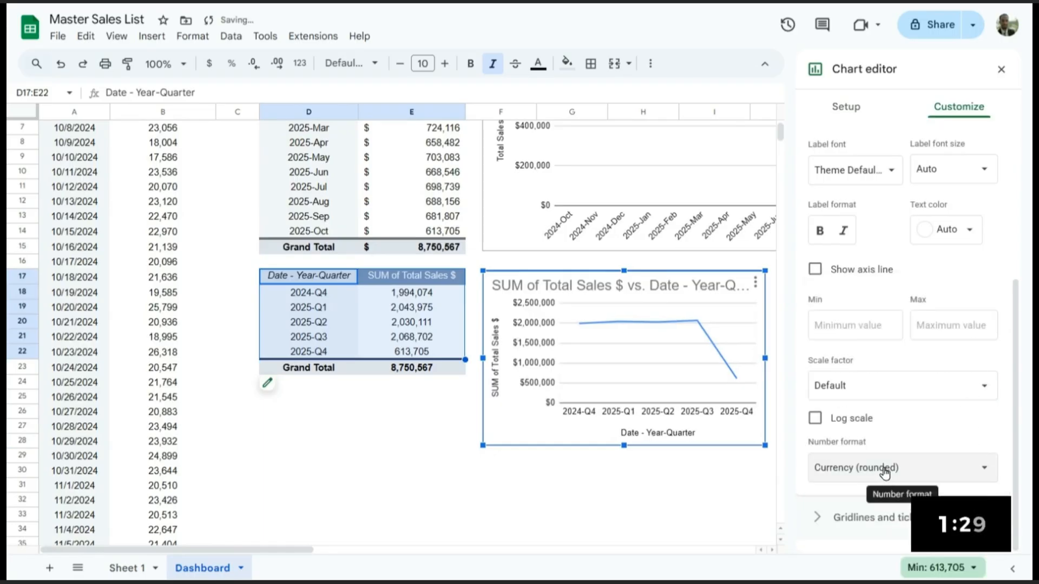
{"action": "left_click", "coordinate": [885, 473]}
{"action": "left_click", "coordinate": [896, 398]}
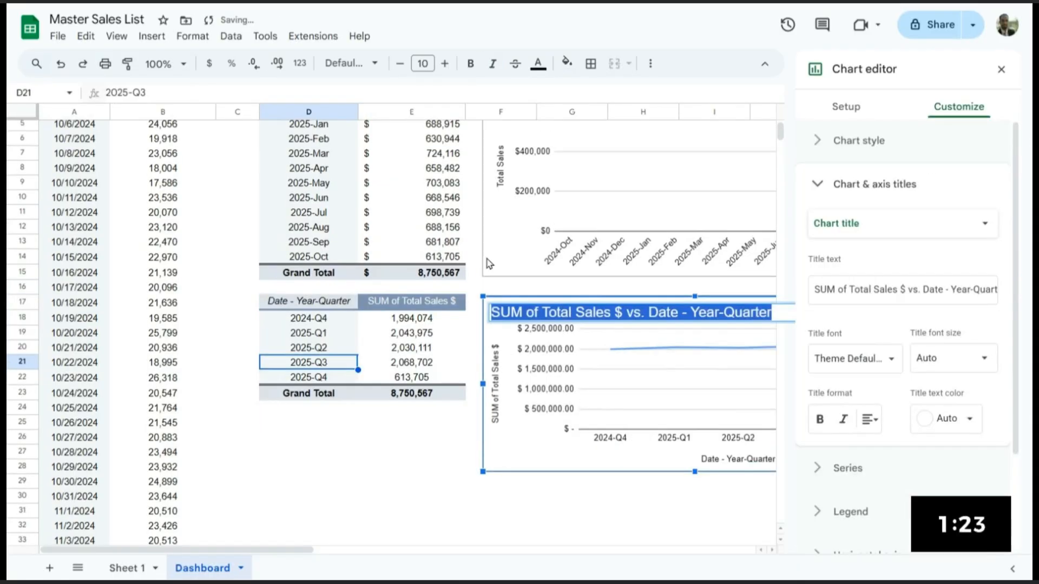
Delete the quarterly chart's title and close the chart editor
{"action": "scroll", "coordinate": [607, 378], "scroll_direction": "up", "scroll_amount": 2}
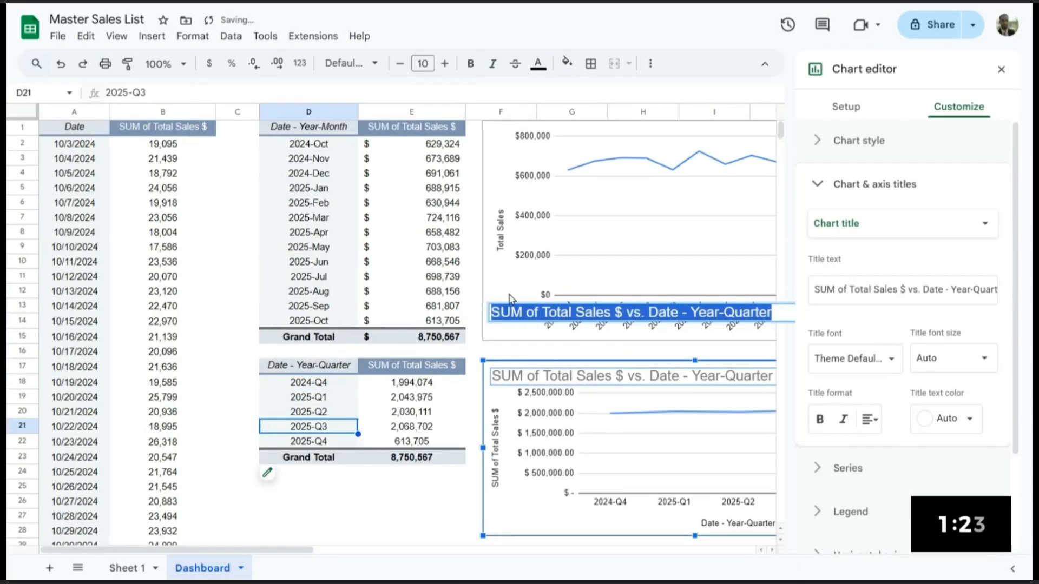
{"action": "double_click", "coordinate": [597, 376]}
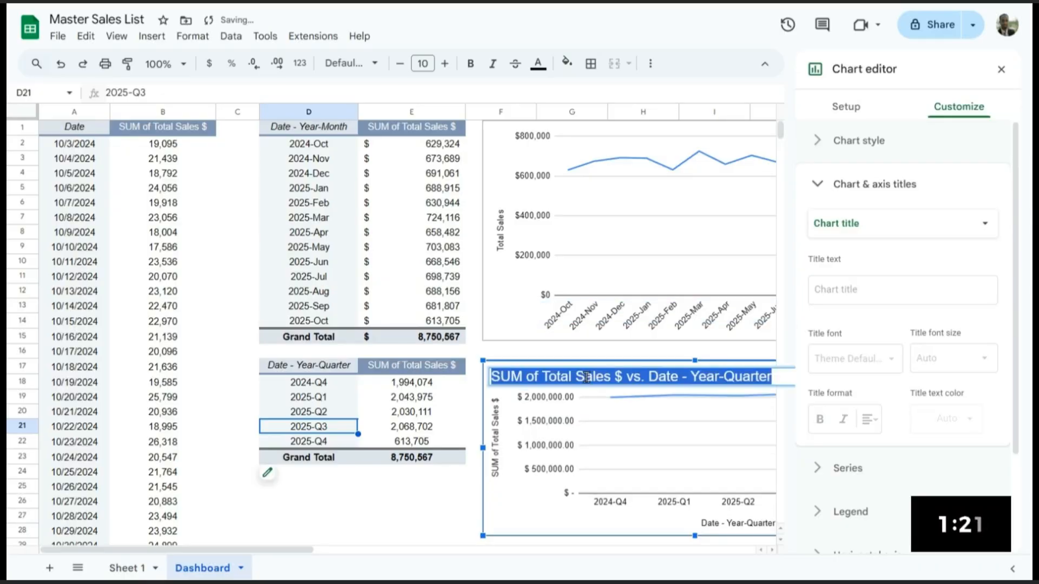
{"action": "key", "text": "Delete"}
{"action": "left_click", "coordinate": [546, 353]}
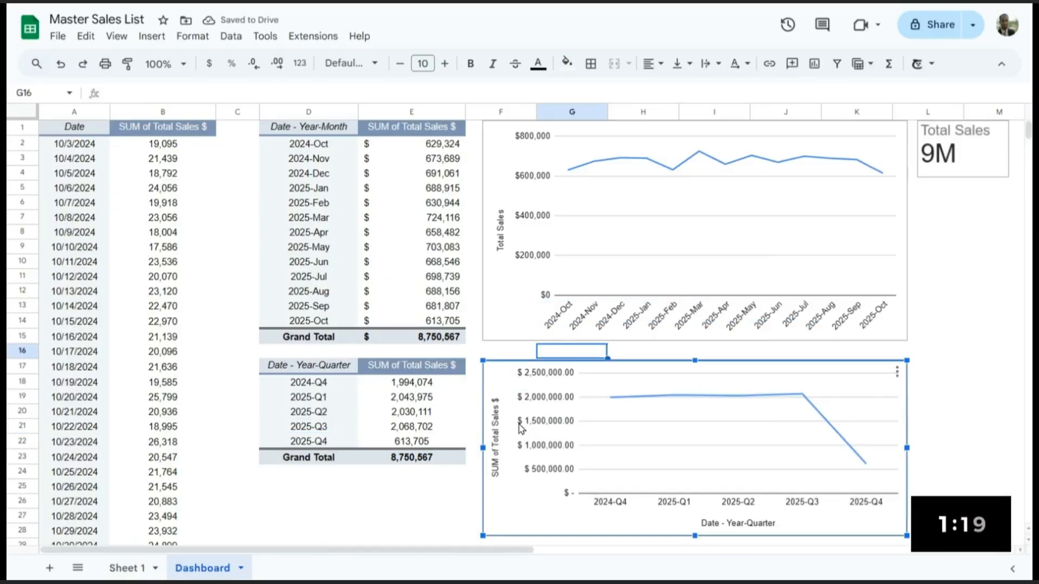
Shorten the quarterly chart's vertical axis title to "Total Sales"
{"action": "double_click", "coordinate": [499, 447]}
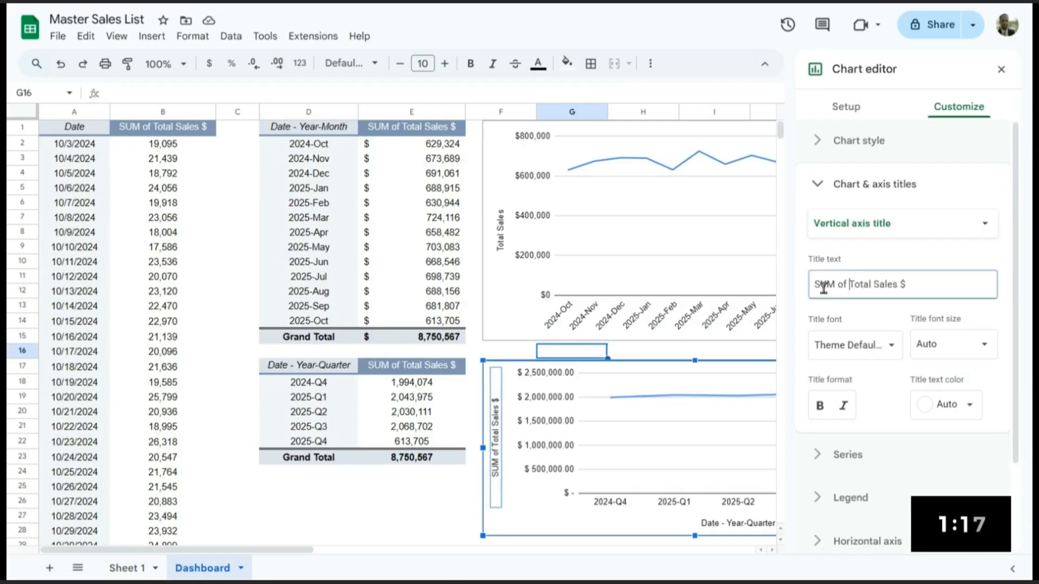
{"action": "left_click_drag", "start_coordinate": [814, 284], "coordinate": [849, 284]}
{"action": "key", "text": "BackSpace"}
{"action": "left_click", "coordinate": [888, 285]}
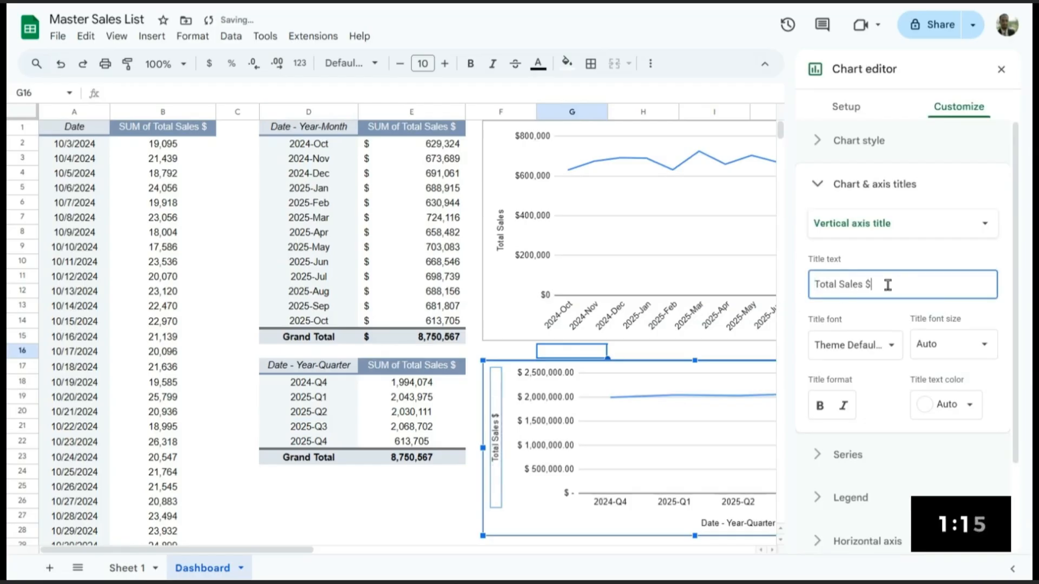
Delete the quarterly chart's horizontal axis title and close the chart editor
{"action": "left_click", "coordinate": [732, 528]}
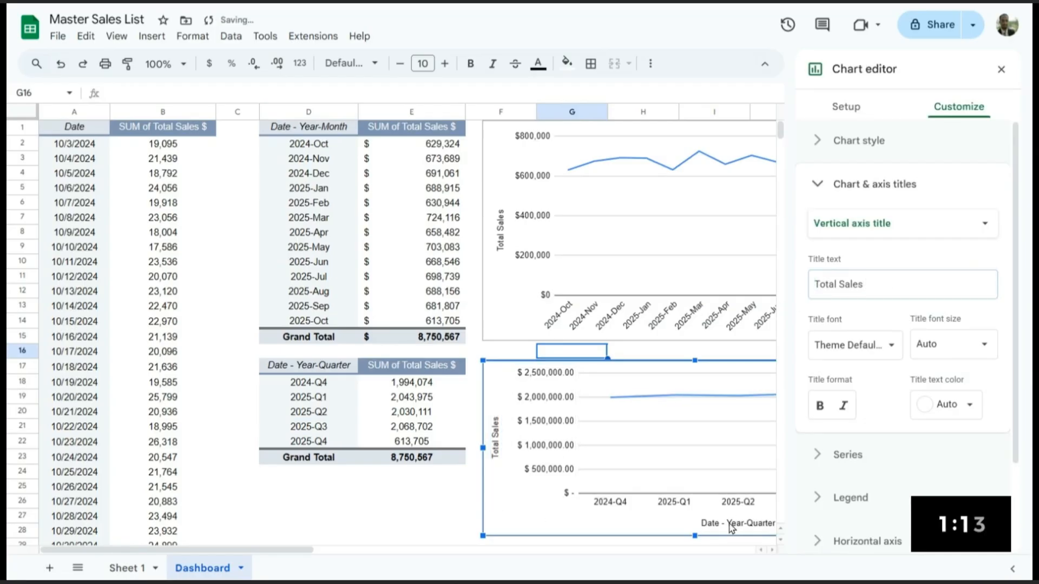
{"action": "key", "text": "Delete"}
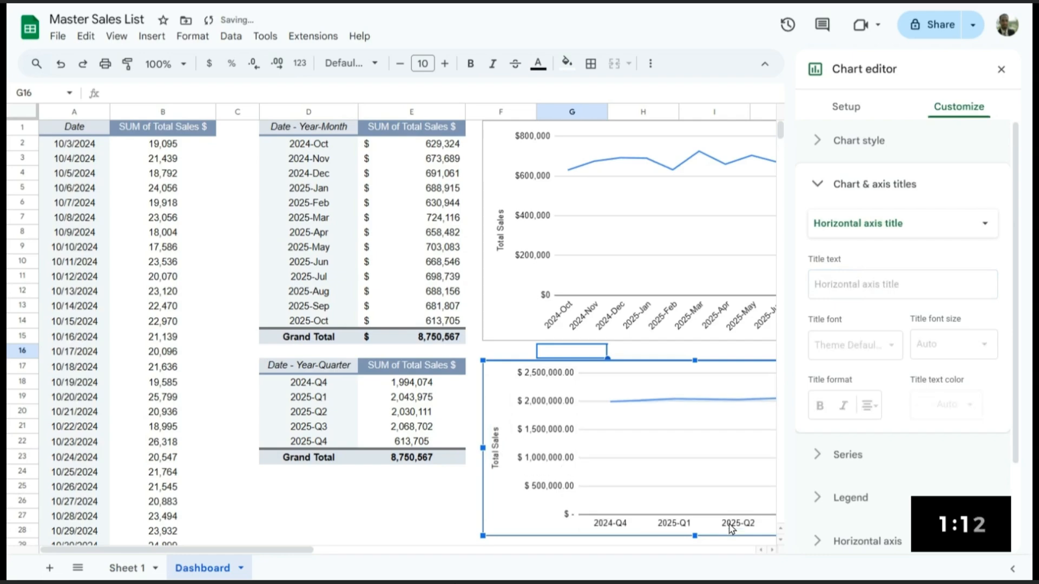
{"action": "left_click", "coordinate": [436, 518]}
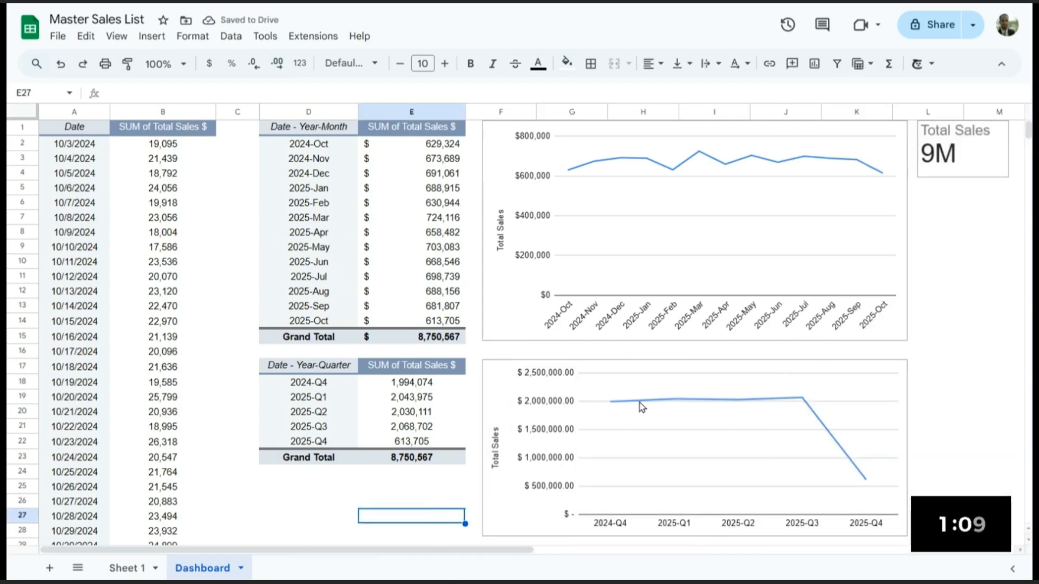
Hide the menus to enlarge the sheet view and group the original pivot table's dates in column A by Year
{"action": "left_click", "coordinate": [1001, 64]}
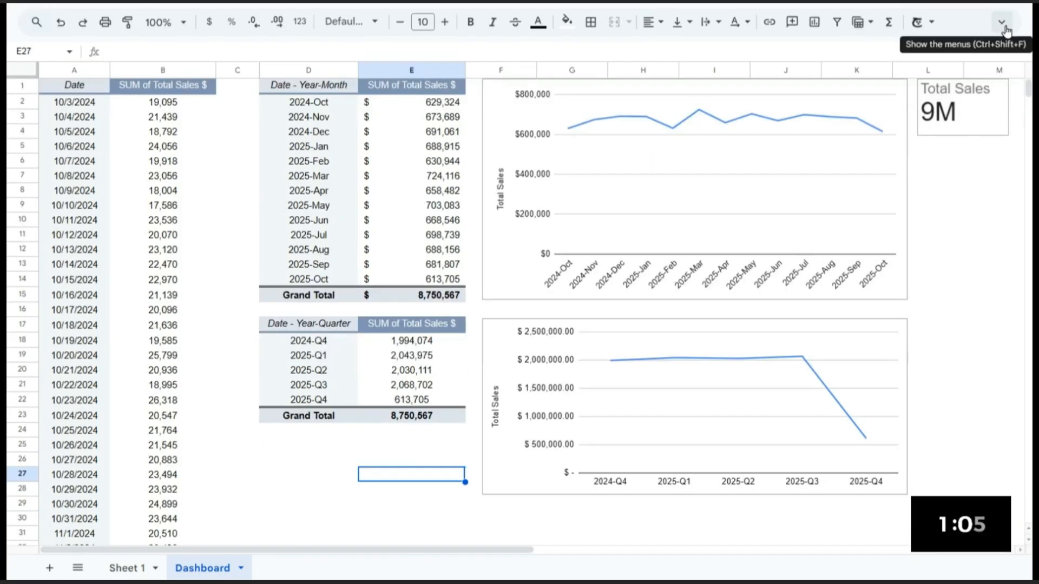
{"action": "left_click", "coordinate": [998, 286]}
{"action": "left_click", "coordinate": [67, 103]}
{"action": "right_click", "coordinate": [67, 103]}
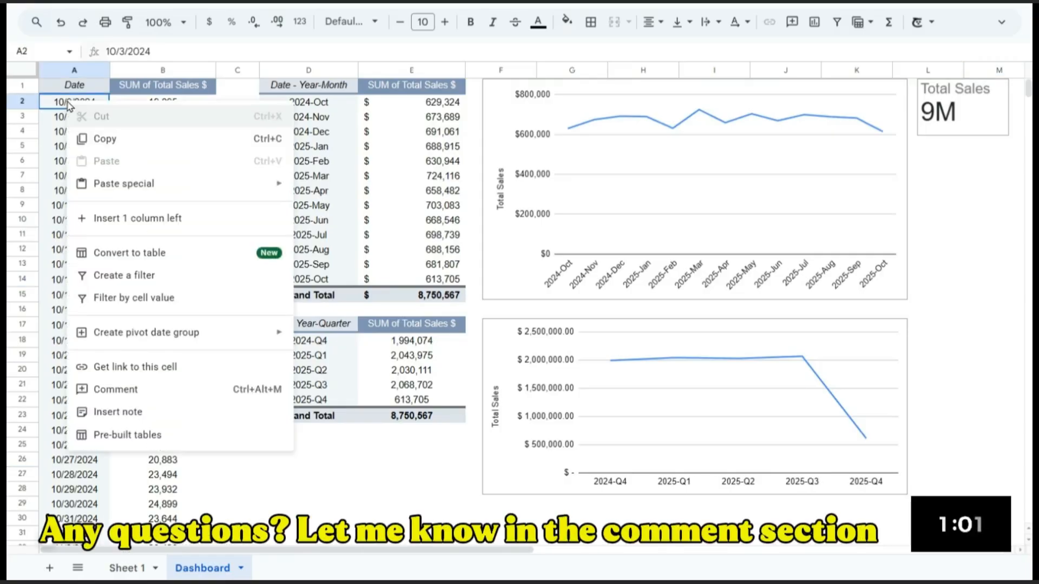
{"action": "mouse_move", "coordinate": [186, 332]}
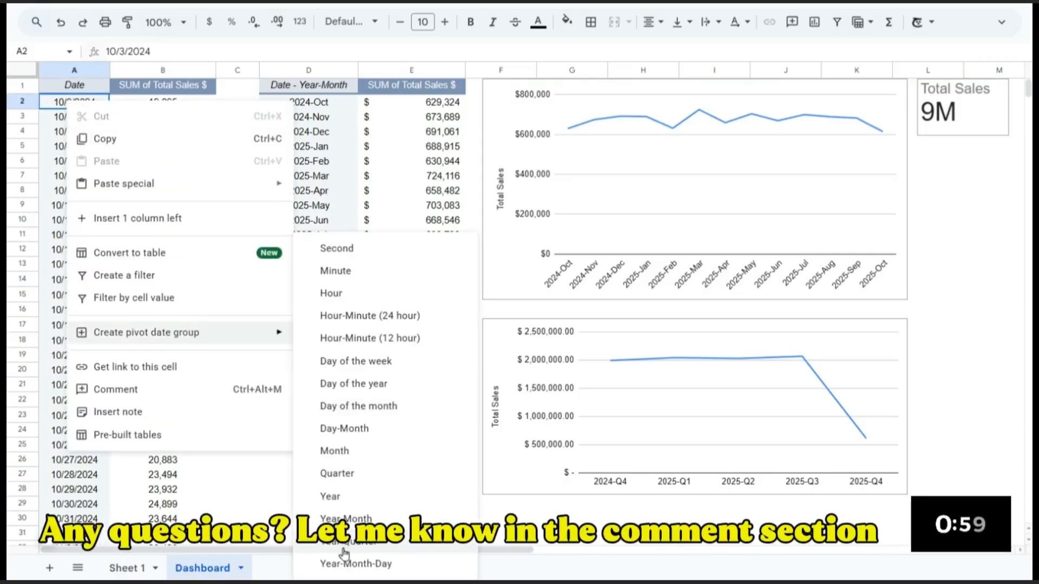
{"action": "left_click", "coordinate": [376, 501]}
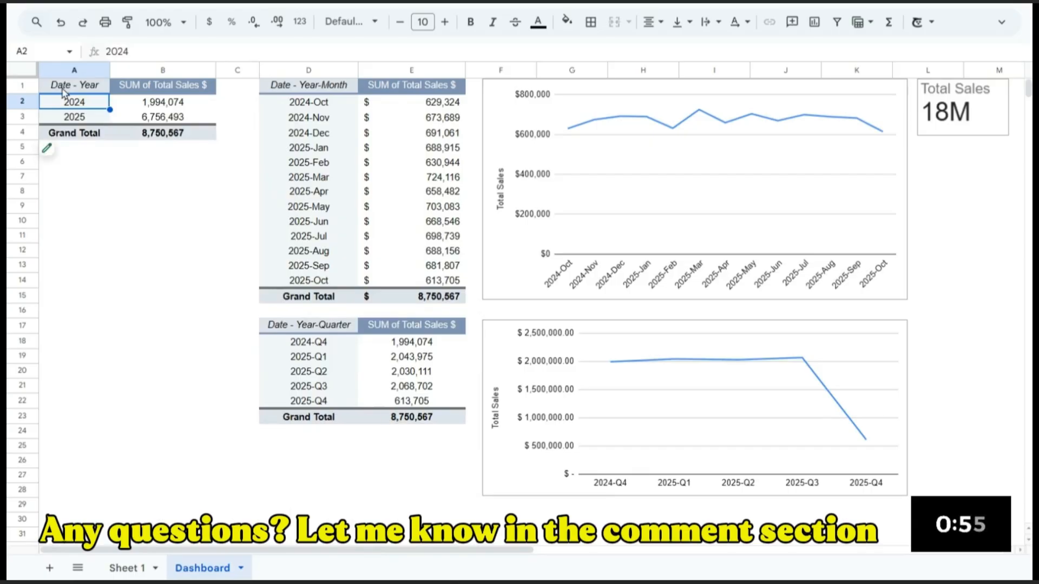
Copy the yearly pivot table in A1:B4 and paste it at D30, below the quarterly pivot table
{"action": "left_click_drag", "start_coordinate": [64, 92], "coordinate": [163, 133]}
{"action": "key", "text": "ctrl+c"}
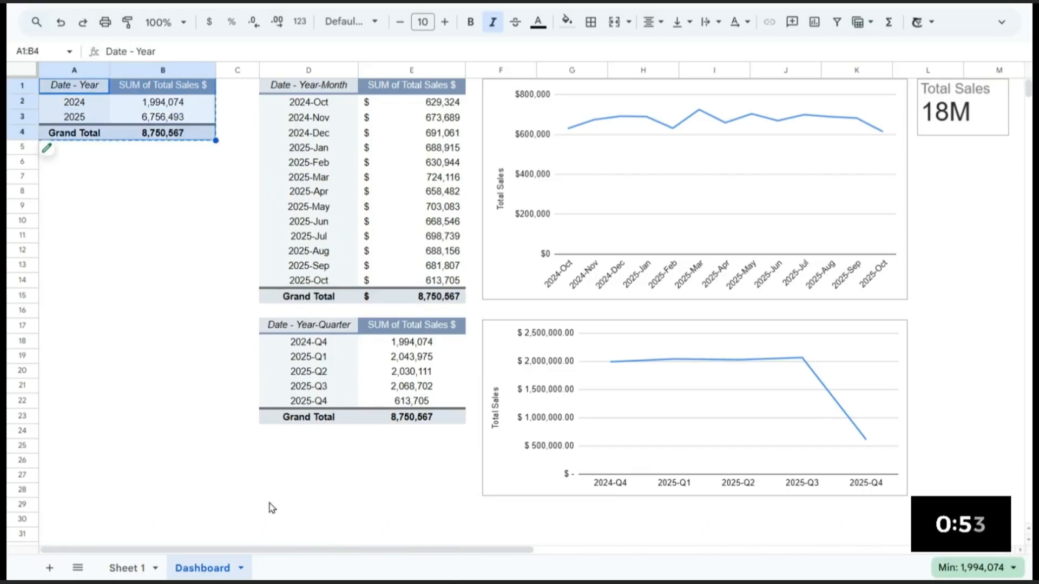
{"action": "left_click", "coordinate": [257, 524]}
{"action": "key", "text": "ctrl+v"}
{"action": "key", "text": "ctrl+z"}
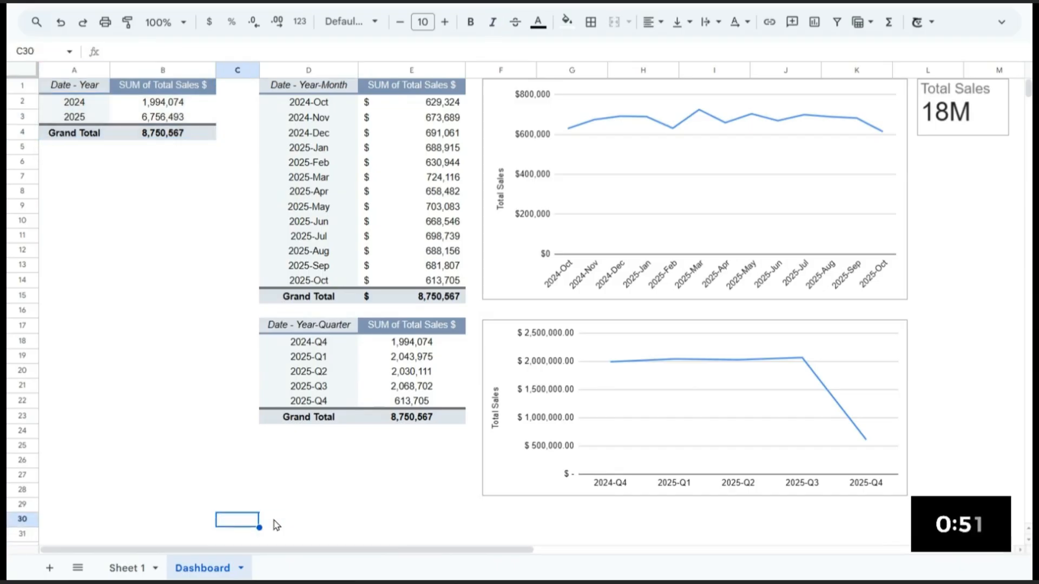
{"action": "left_click", "coordinate": [275, 523]}
{"action": "key", "text": "ctrl+v"}
{"action": "scroll", "coordinate": [292, 488], "scroll_direction": "down", "scroll_amount": 4}
{"action": "scroll", "coordinate": [287, 380], "scroll_direction": "up", "scroll_amount": 4}
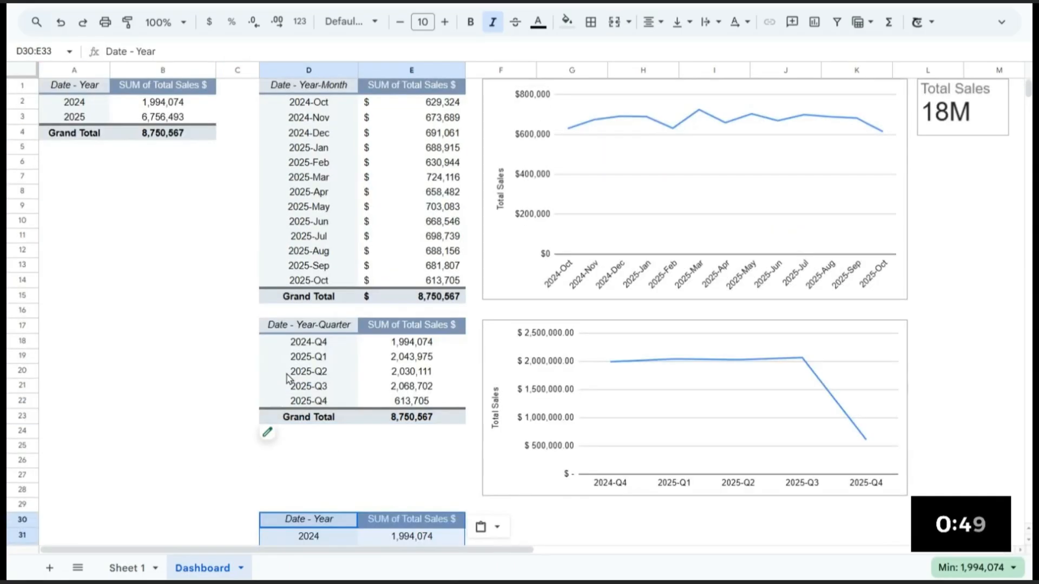
Ungroup the dates of the original pivot table in column A
{"action": "key", "text": "ctrl+minus"}
{"action": "scroll", "coordinate": [287, 385], "scroll_direction": "up", "scroll_amount": 2}
{"action": "left_click", "coordinate": [81, 107]}
{"action": "right_click", "coordinate": [97, 107]}
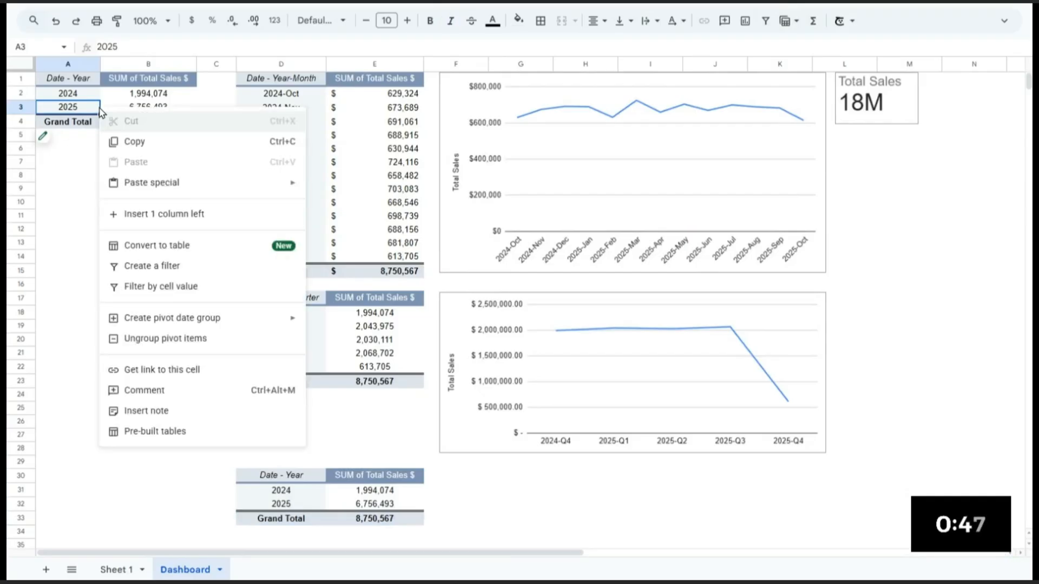
{"action": "left_click", "coordinate": [162, 339]}
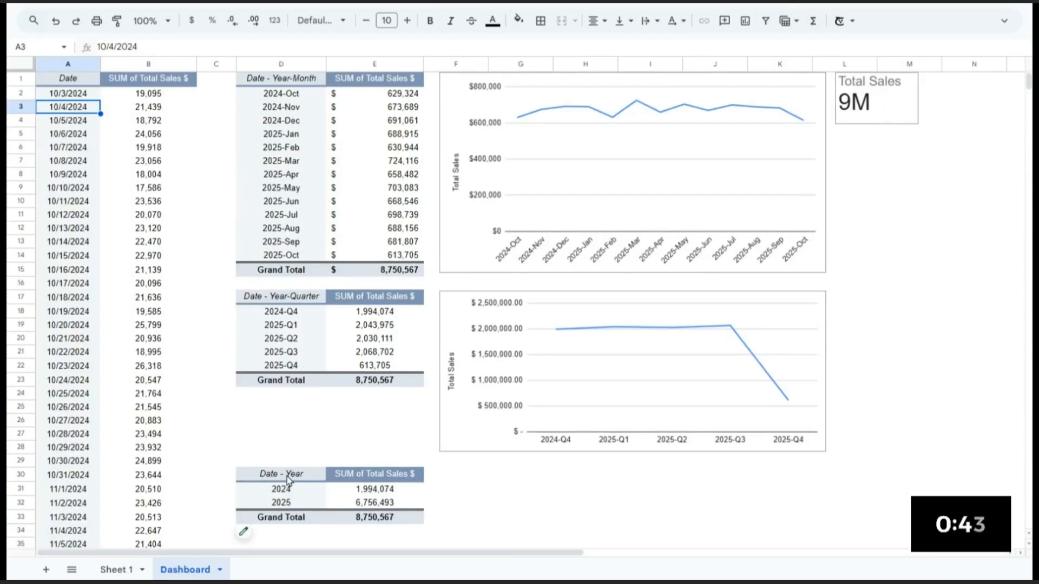
Leave full screen and insert a chart from the yearly data in D30:E32, with the chart type Line chart
{"action": "left_click_drag", "start_coordinate": [274, 477], "coordinate": [390, 503]}
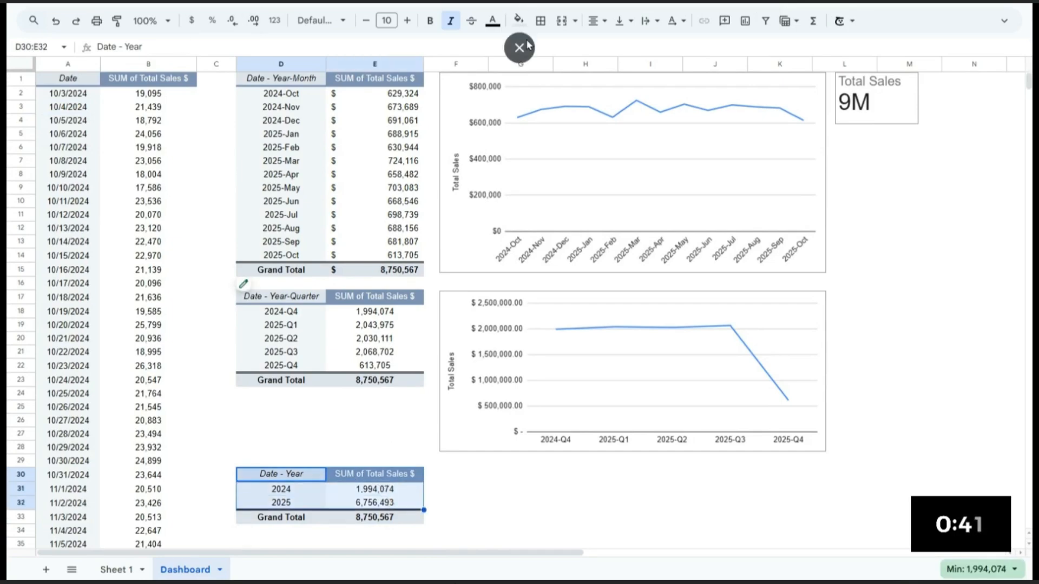
{"action": "left_click", "coordinate": [520, 47]}
{"action": "key", "text": "F11"}
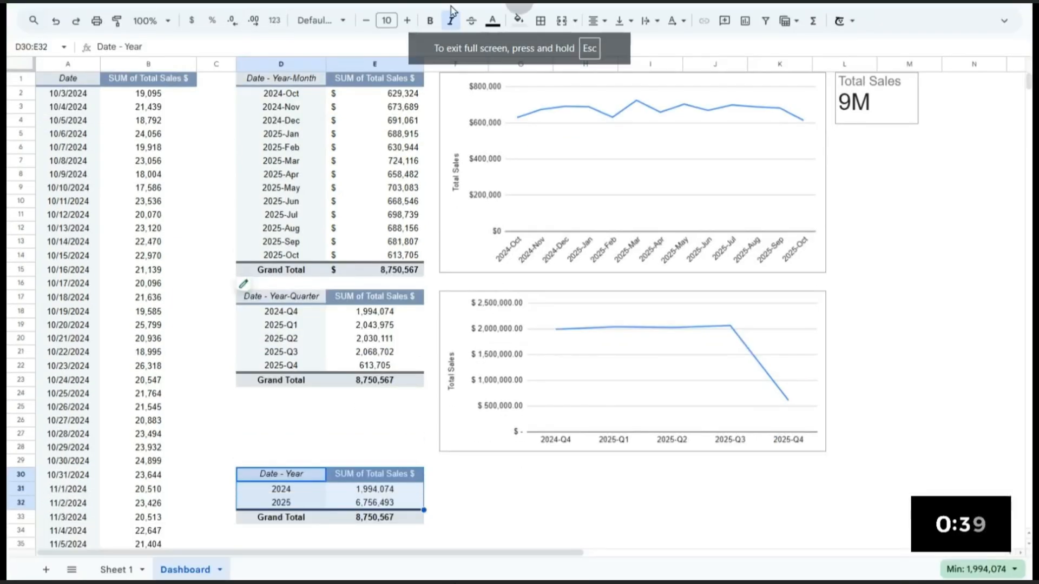
{"action": "key", "text": "ctrl+shift+f"}
{"action": "left_click", "coordinate": [147, 39]}
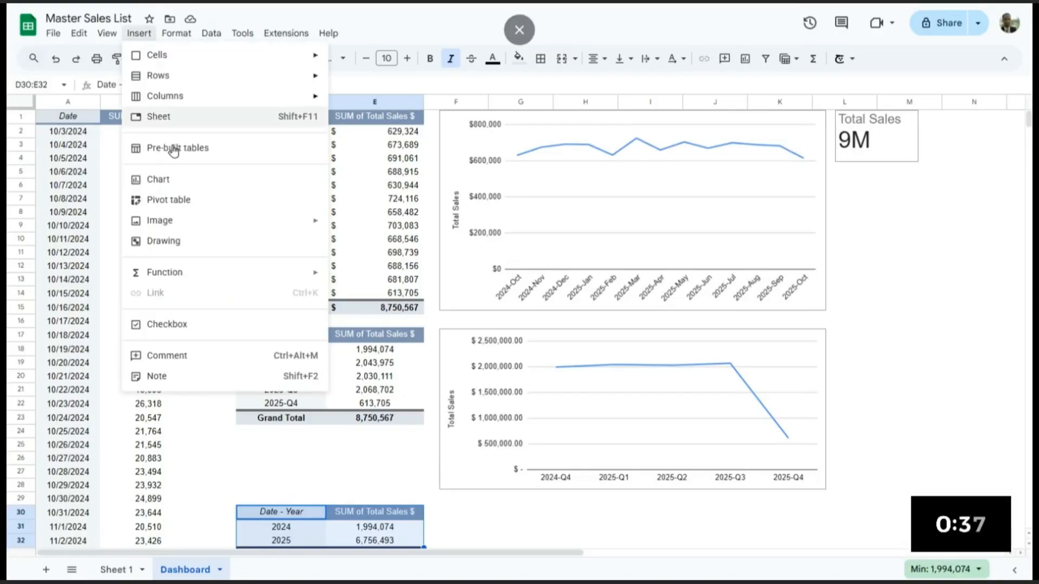
{"action": "left_click", "coordinate": [166, 180]}
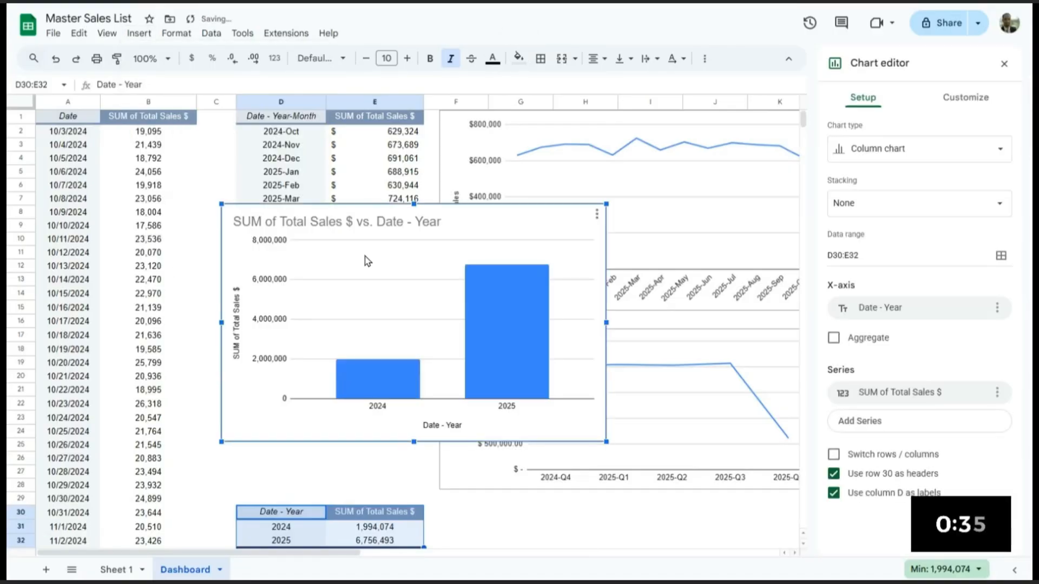
{"action": "left_click", "coordinate": [896, 155]}
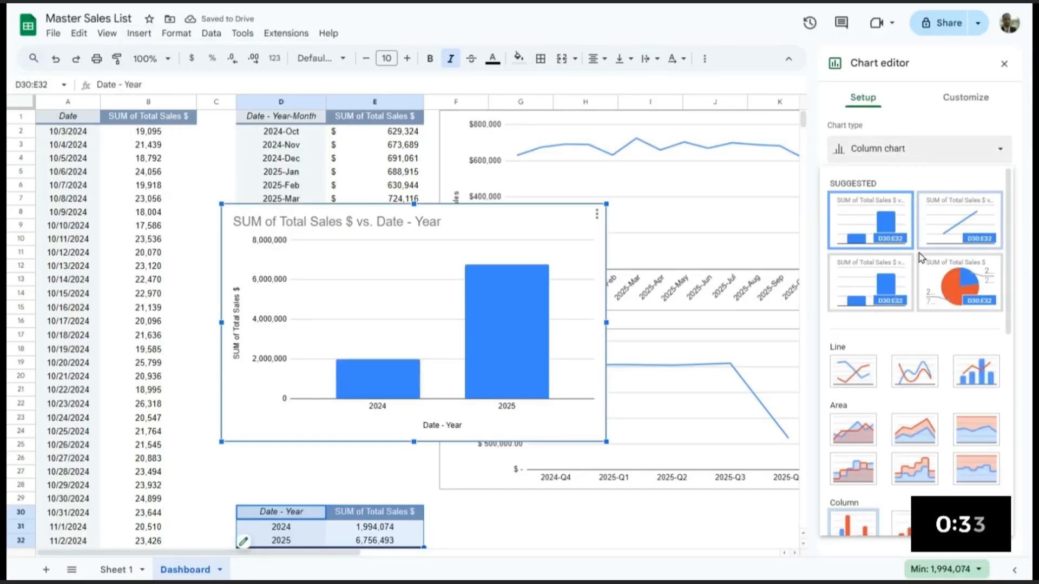
{"action": "left_click", "coordinate": [854, 376]}
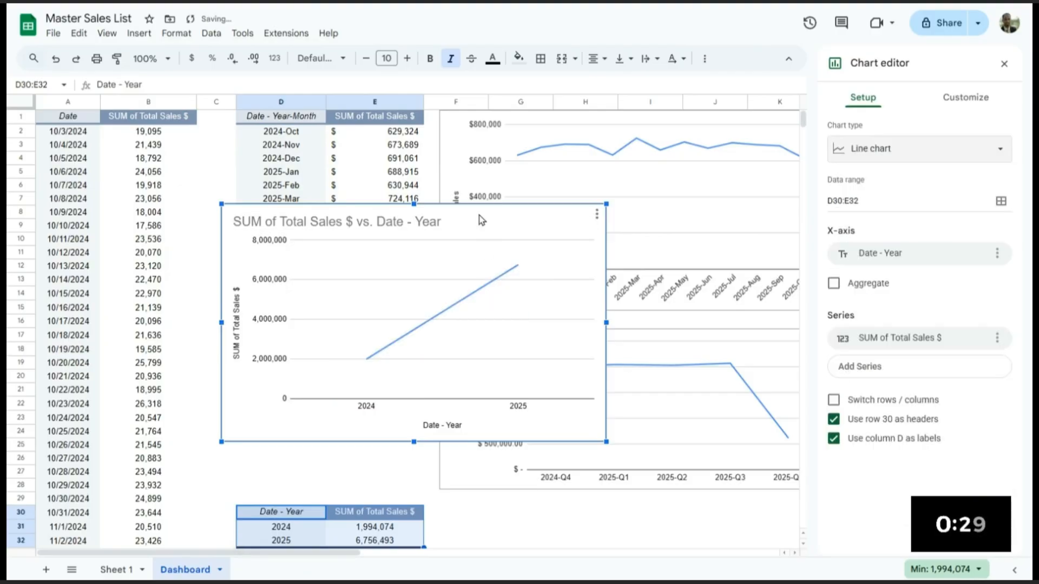
Shrink the yearly chart, place it below the quarterly chart, and shorten its vertical axis title to "Total Sales"
{"action": "left_click_drag", "start_coordinate": [300, 252], "coordinate": [376, 299]}
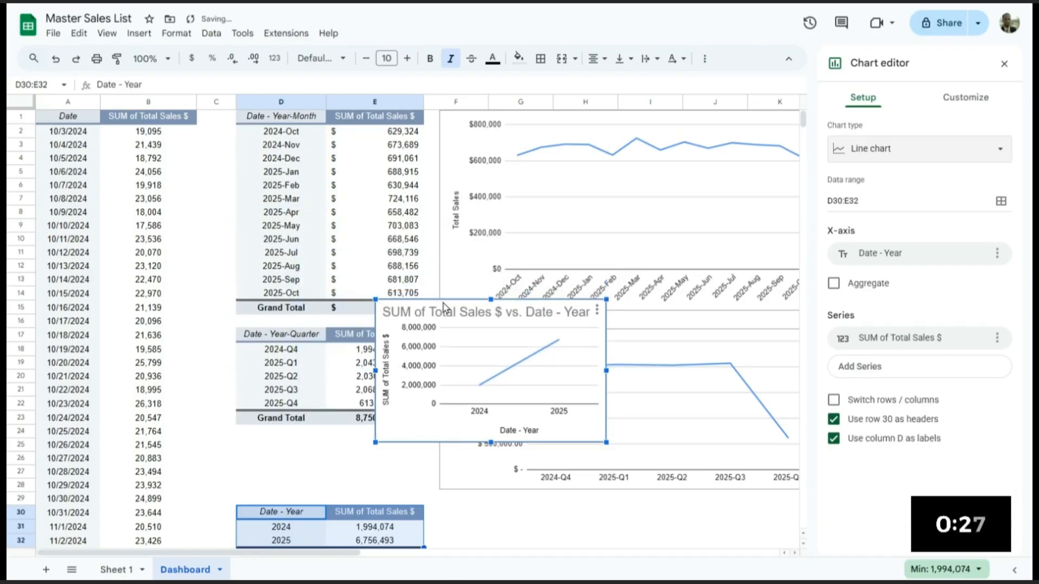
{"action": "left_click_drag", "start_coordinate": [448, 310], "coordinate": [518, 507]}
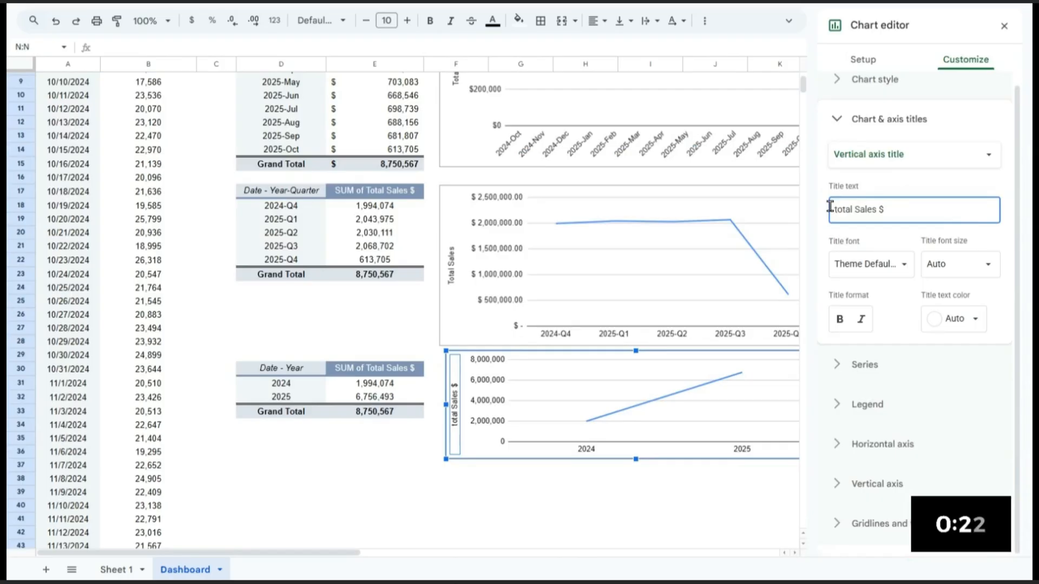
{"action": "type", "text": "T"}
{"action": "key", "text": "Delete"}
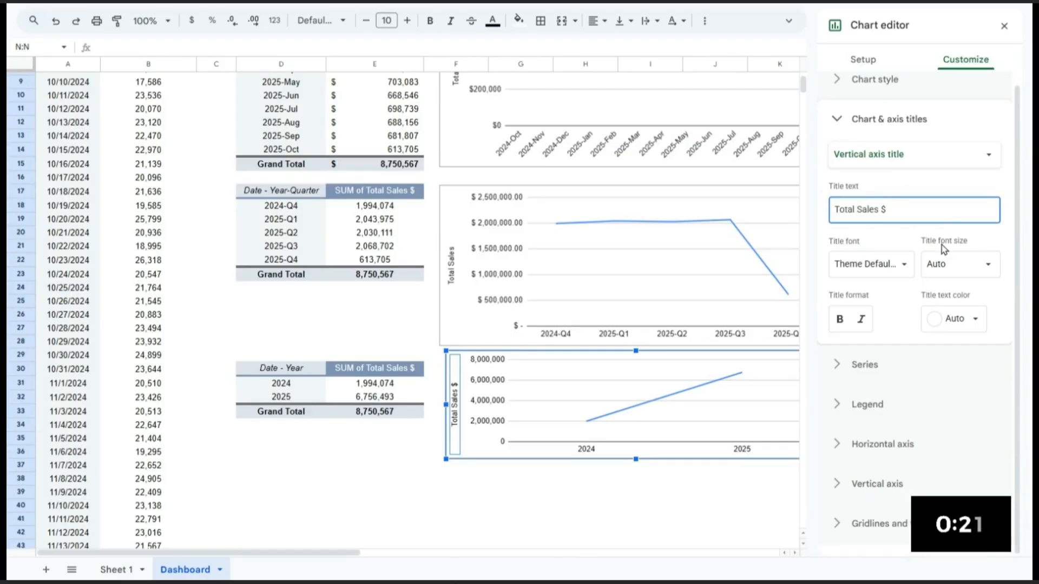
{"action": "key", "text": "BackSpace"}
{"action": "left_click", "coordinate": [580, 494]}
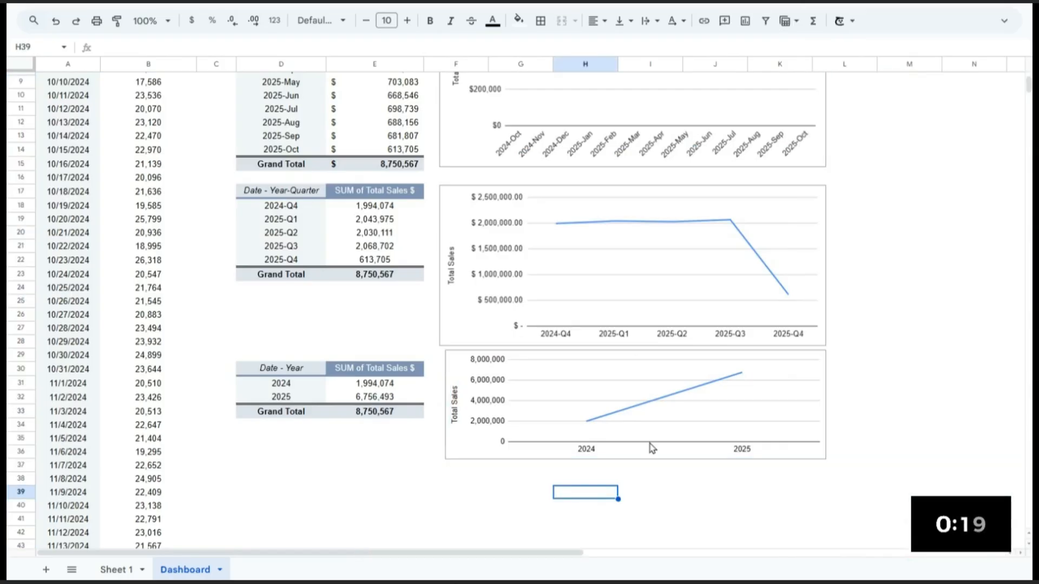
Set the number format of the yearly chart's vertical axis to Accounting and close the chart editor
{"action": "left_click", "coordinate": [667, 414]}
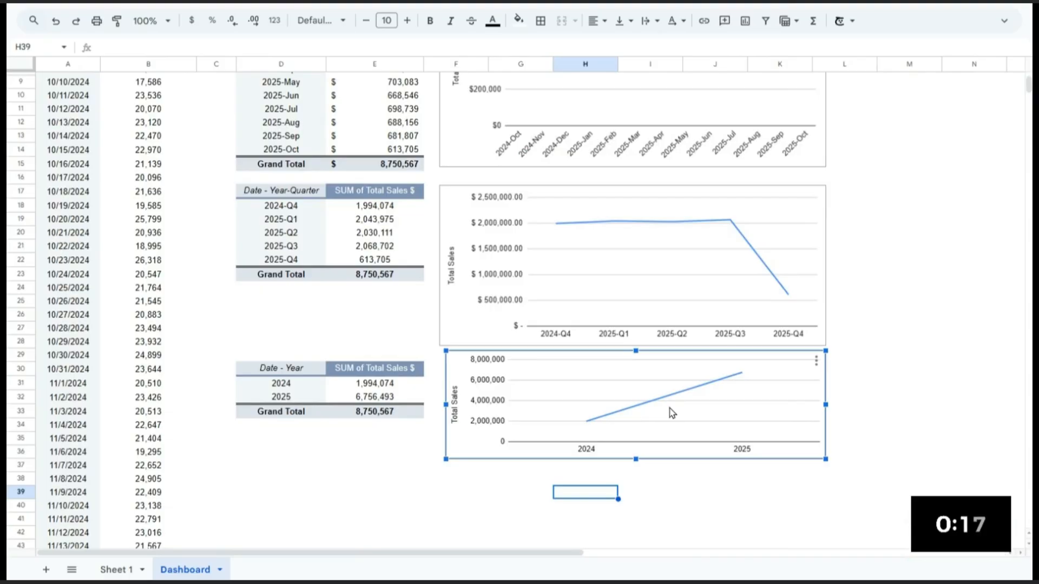
{"action": "left_click", "coordinate": [817, 365]}
{"action": "left_click", "coordinate": [836, 384]}
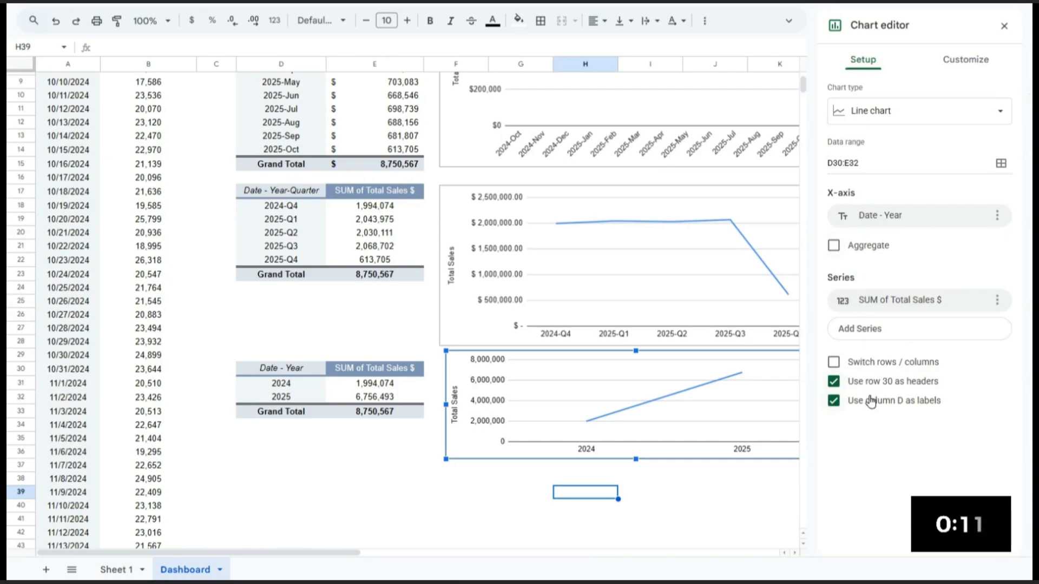
{"action": "left_click", "coordinate": [966, 59]}
{"action": "left_click", "coordinate": [884, 246]}
{"action": "left_click", "coordinate": [876, 484]}
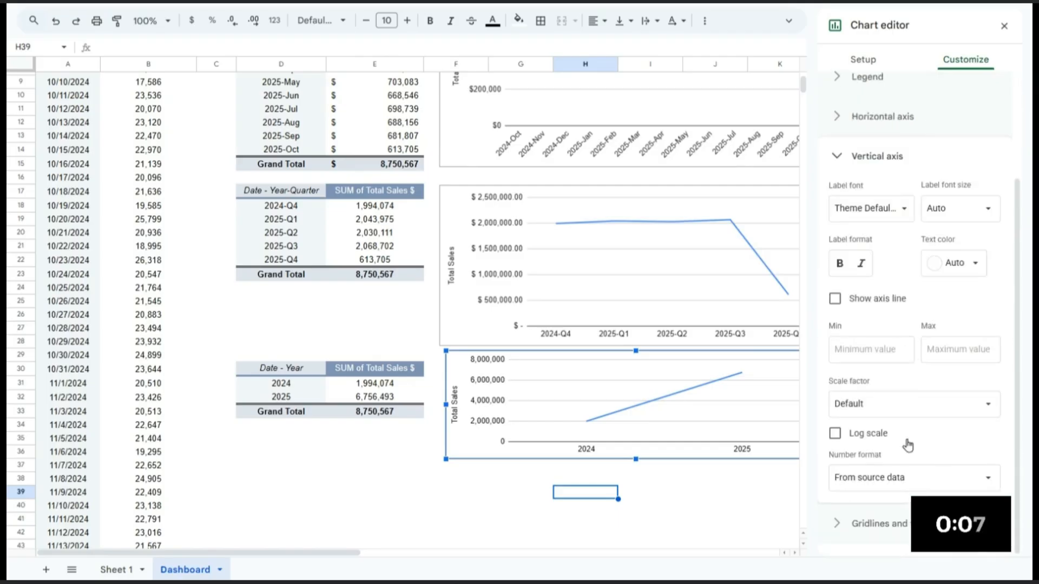
{"action": "left_click", "coordinate": [891, 407]}
{"action": "left_click", "coordinate": [900, 407]}
{"action": "left_click", "coordinate": [915, 478]}
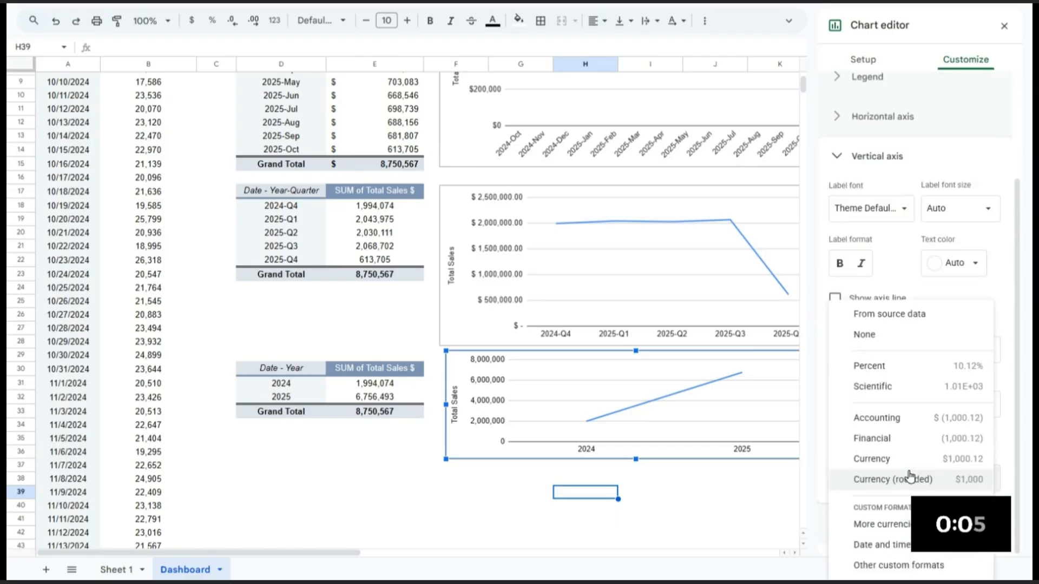
{"action": "left_click", "coordinate": [920, 424]}
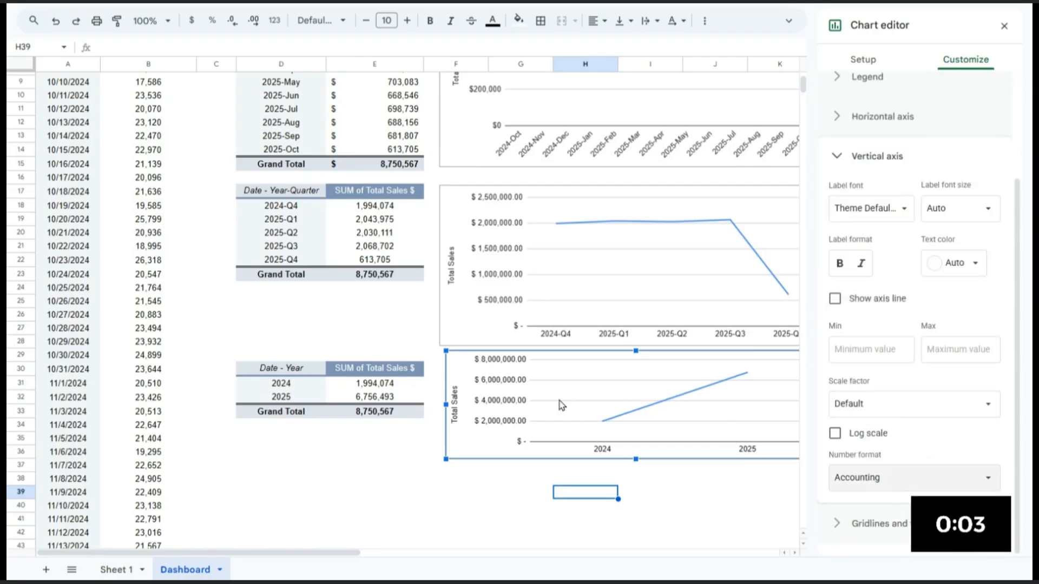
{"action": "left_click", "coordinate": [463, 507]}
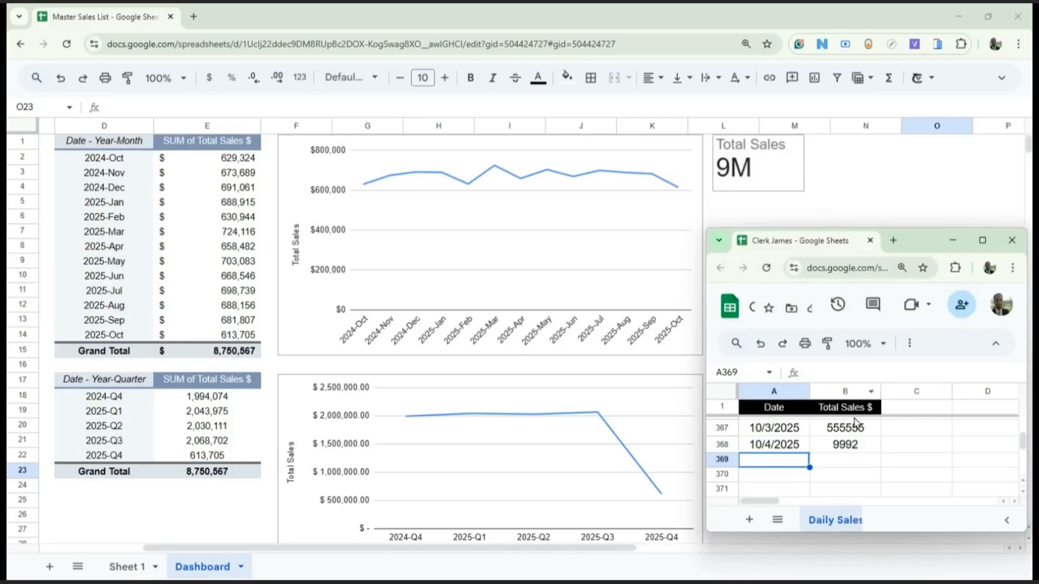
Add a sale dated 10/4/2026 of 1000000 in row 369 of the clerk's Daily Sales sheet, widening column B
{"action": "type", "text": "10/"}
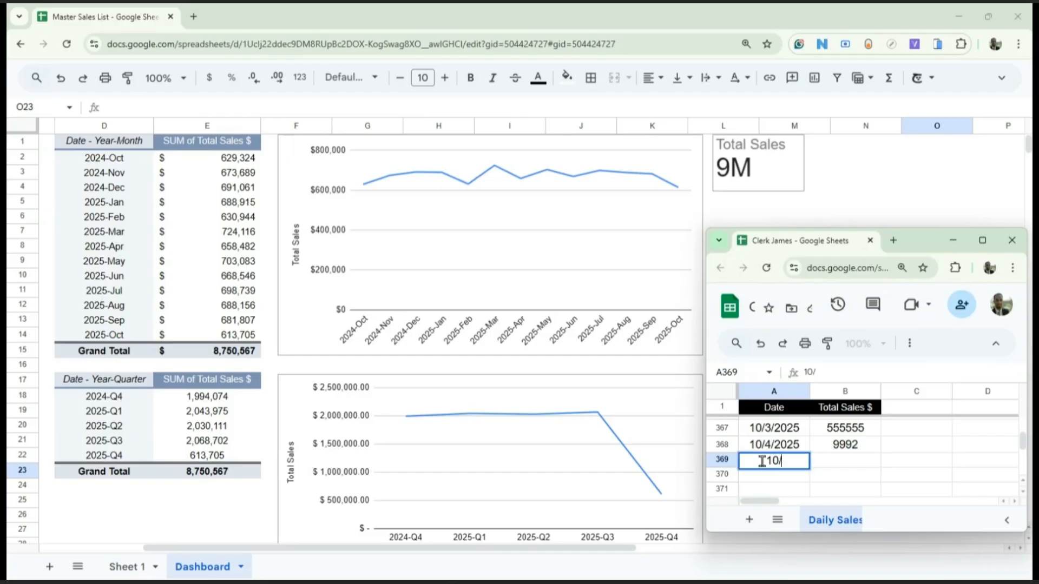
{"action": "type", "text": "4/2026"}
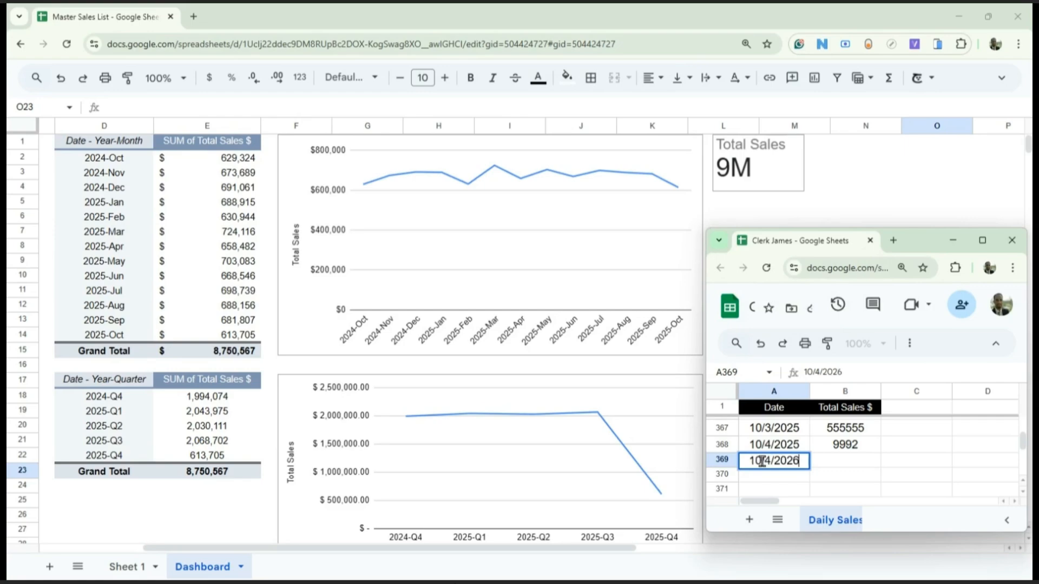
{"action": "left_click", "coordinate": [847, 466]}
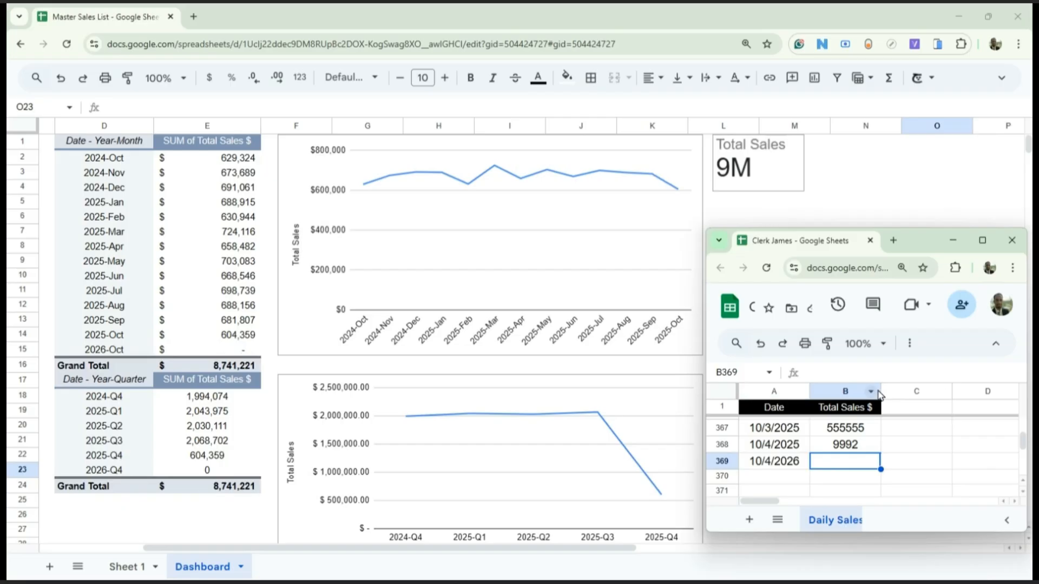
{"action": "left_click_drag", "start_coordinate": [881, 391], "coordinate": [932, 390]}
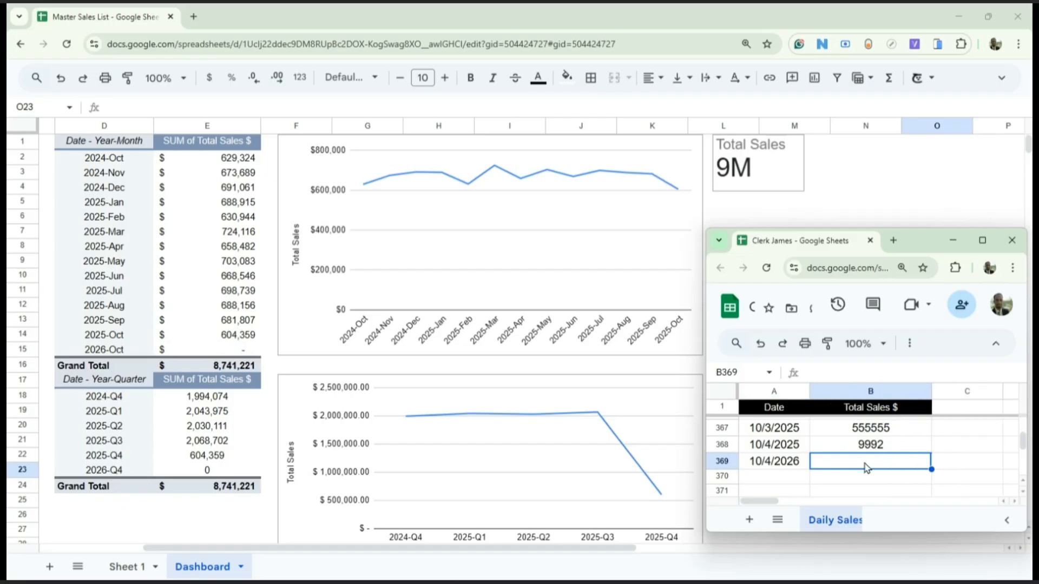
{"action": "type", "text": "1000000"}
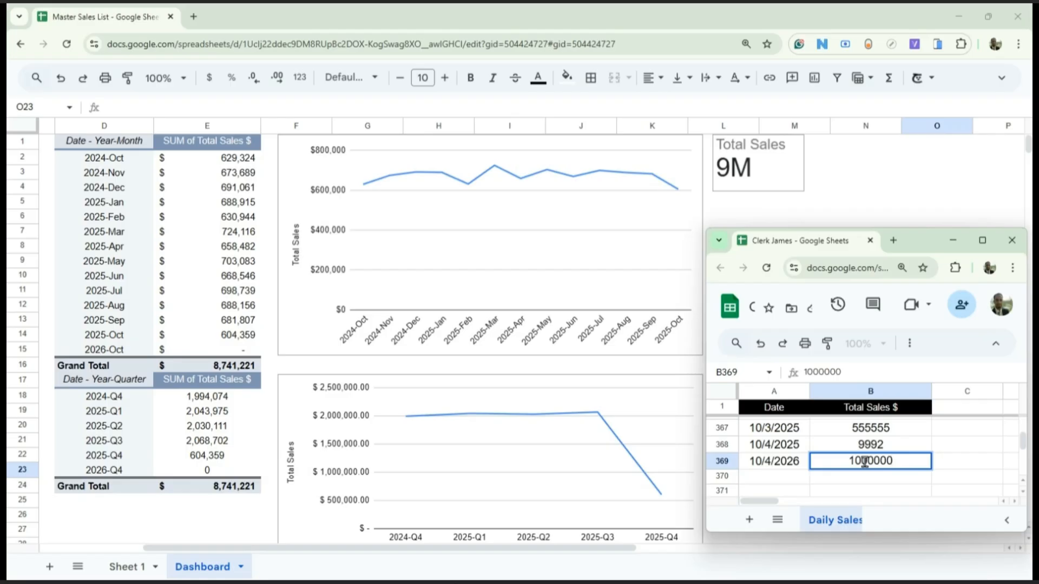
{"action": "key", "text": "Return"}
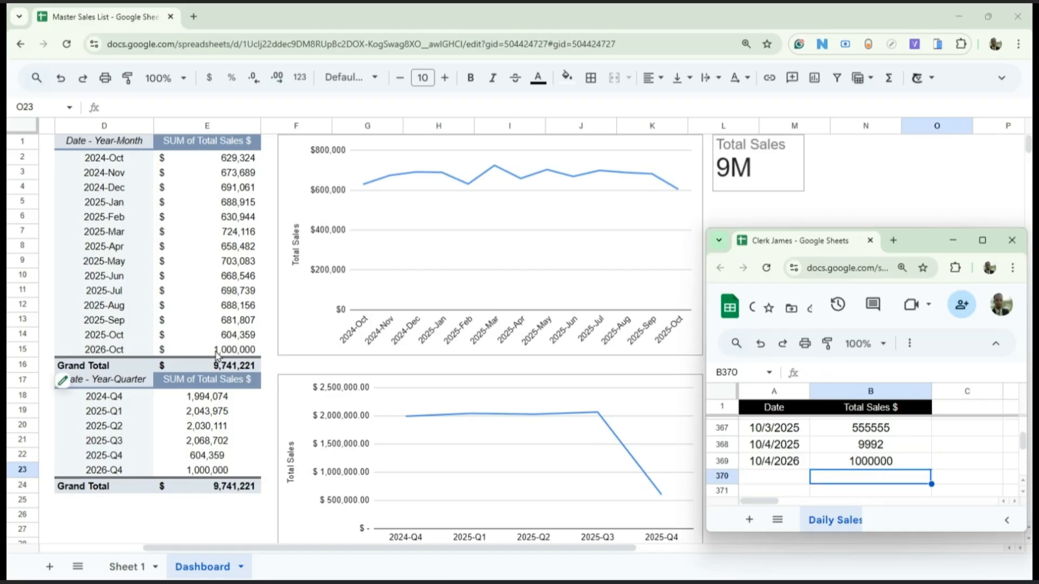
Check the monthly, quarterly and yearly tables and charts on the dashboard for the added 2026 sale
{"action": "scroll", "coordinate": [201, 369], "scroll_direction": "down", "scroll_amount": 3}
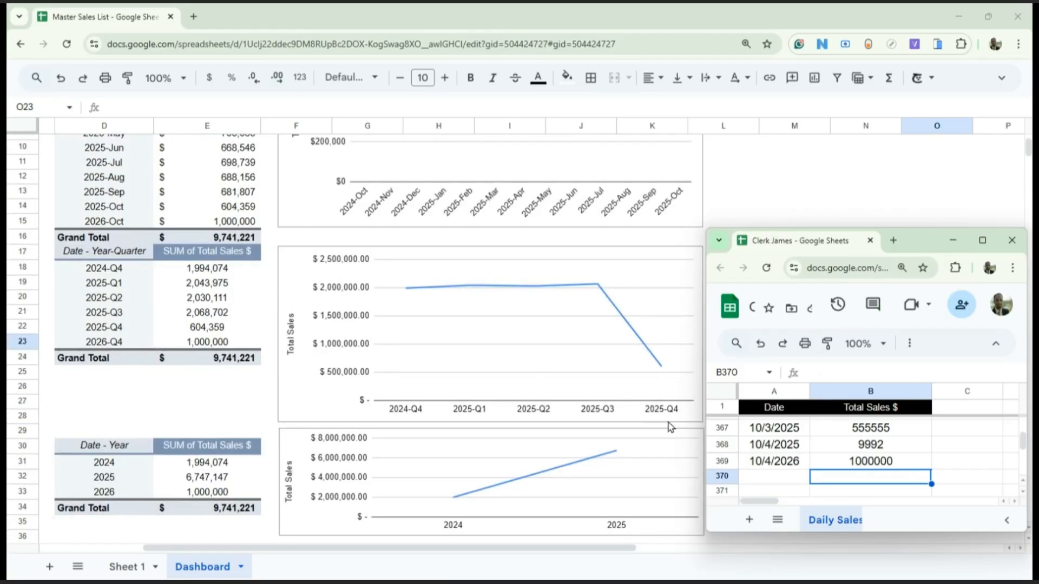
{"action": "scroll", "coordinate": [668, 437], "scroll_direction": "up", "scroll_amount": 3}
{"action": "scroll", "coordinate": [608, 429], "scroll_direction": "down", "scroll_amount": 3}
{"action": "scroll", "coordinate": [598, 433], "scroll_direction": "up", "scroll_amount": 3}
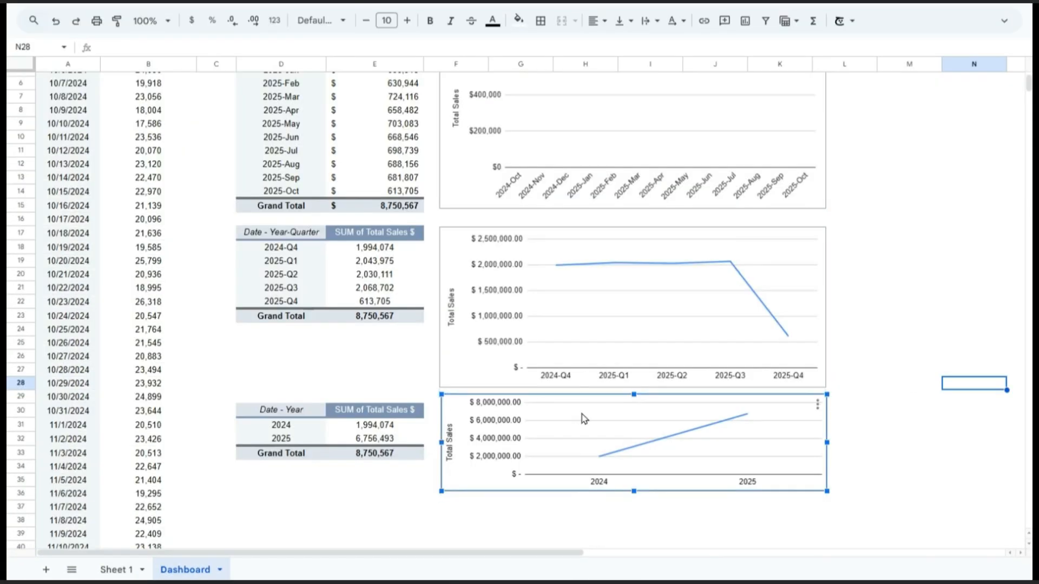
{"action": "scroll", "coordinate": [609, 403], "scroll_direction": "up", "scroll_amount": 2}
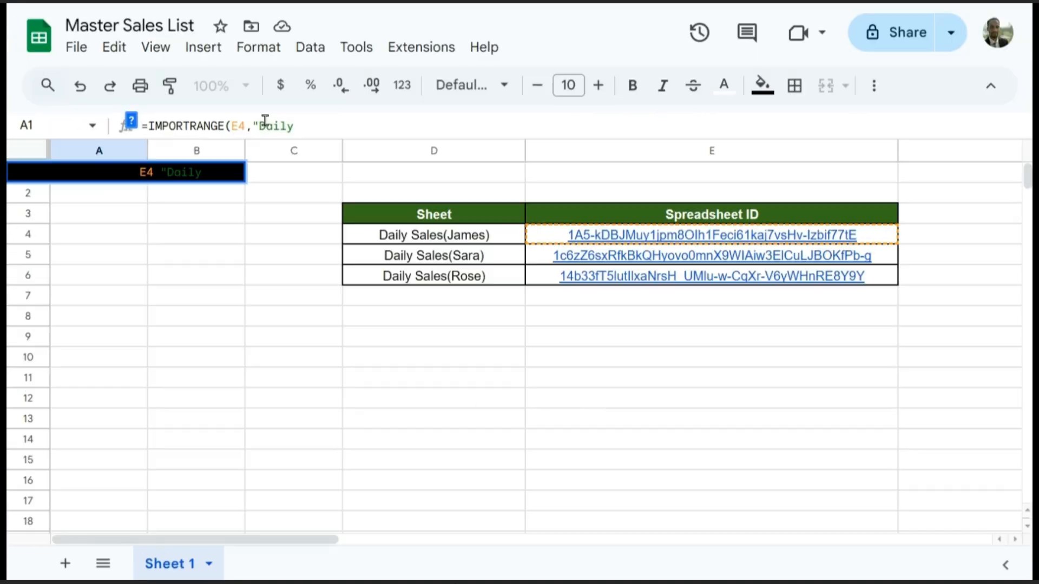
Add the first clerk's Daily Sales sheet name to the IMPORTRANGE formula in A1
{"action": "type", "text": "Sales(James)"}
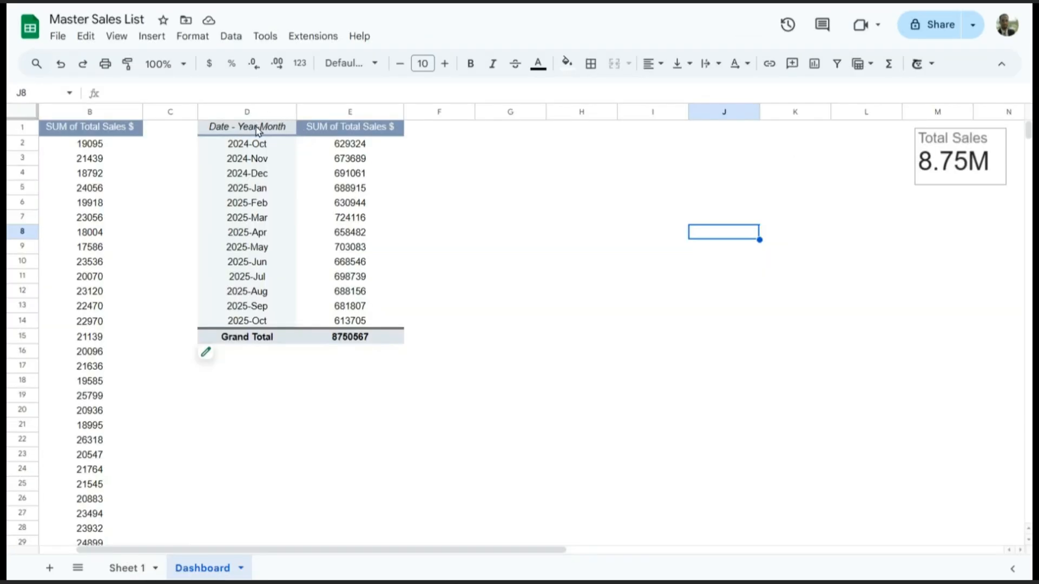
Insert a line chart of the monthly total sales from the pivot table range D1:E14
{"action": "left_click", "coordinate": [258, 128]}
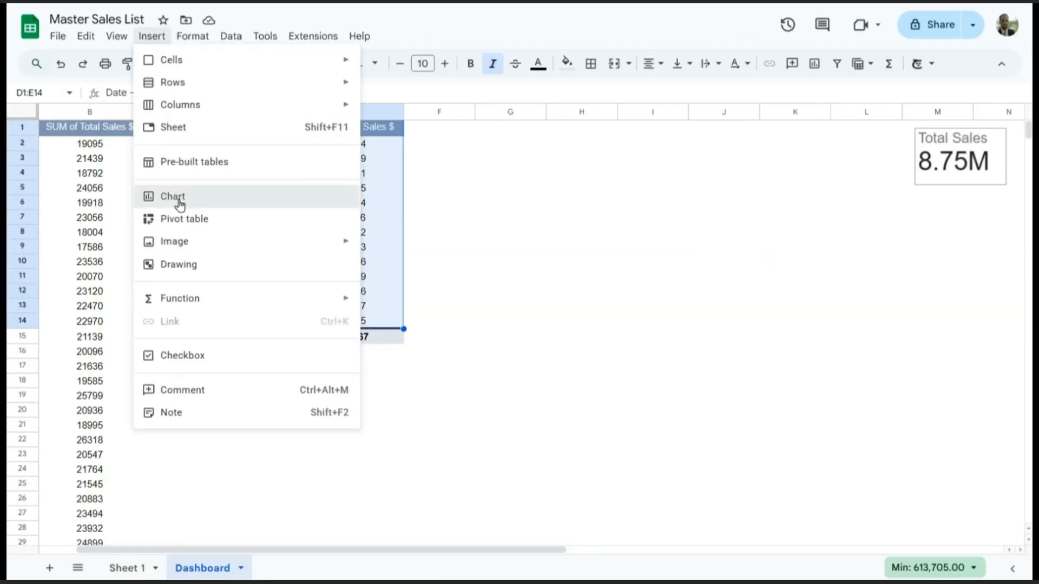
{"action": "left_click", "coordinate": [179, 200]}
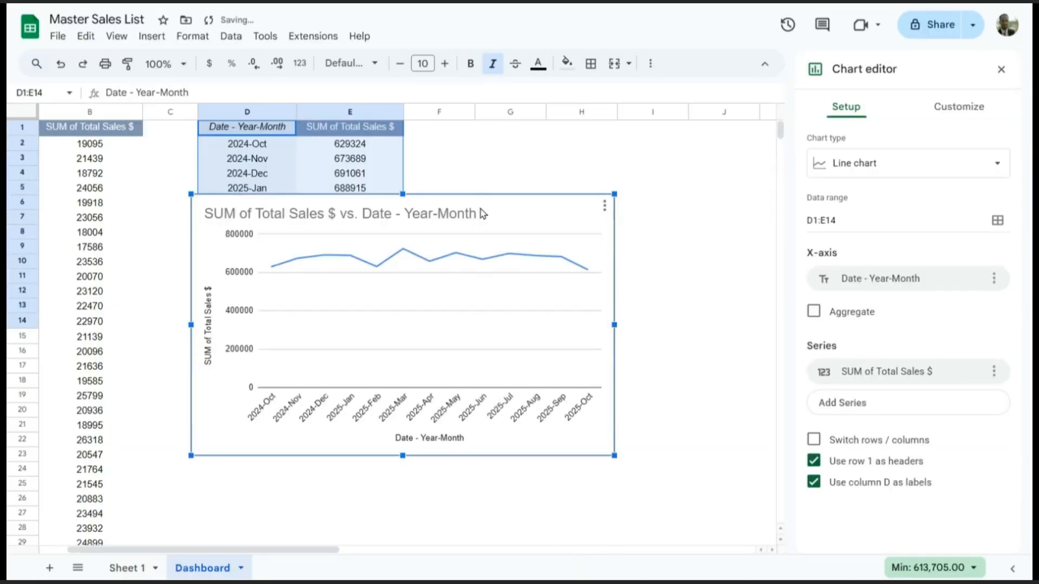